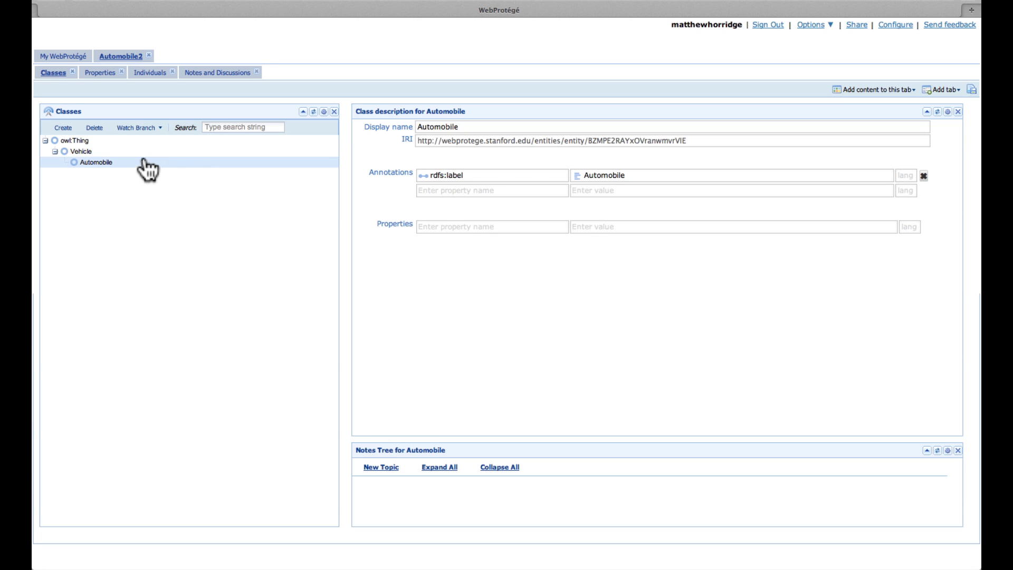
Create a subclass of Automobile named "Consumer Automobile"
left_click(63, 127)
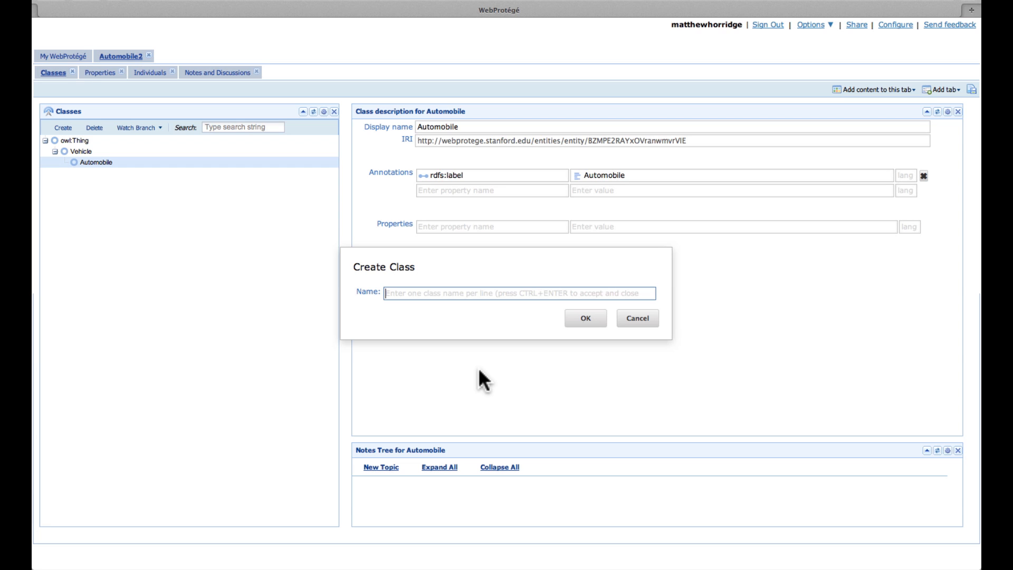
type("Consumer Au")
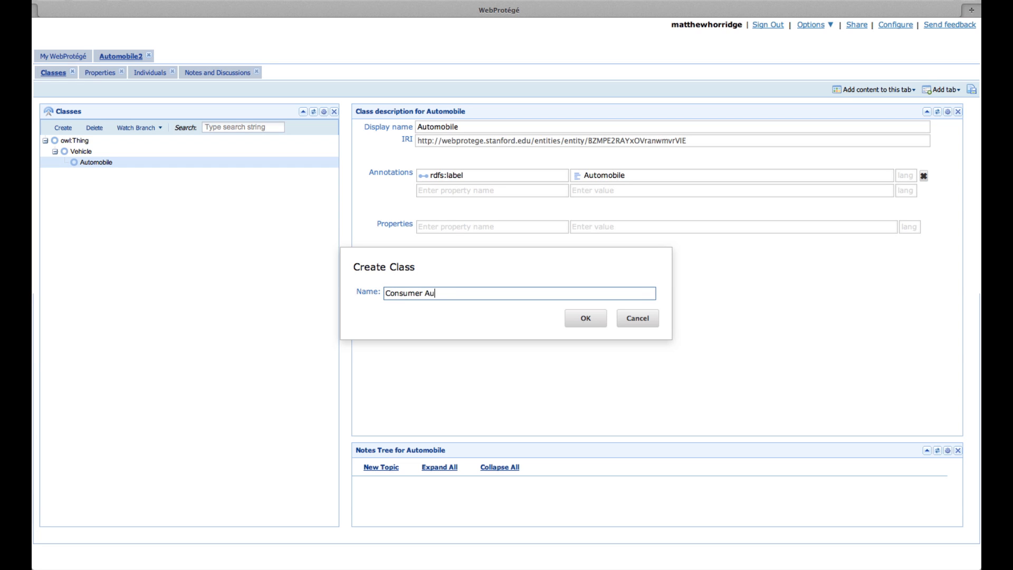
type("tomobile")
key("Return")
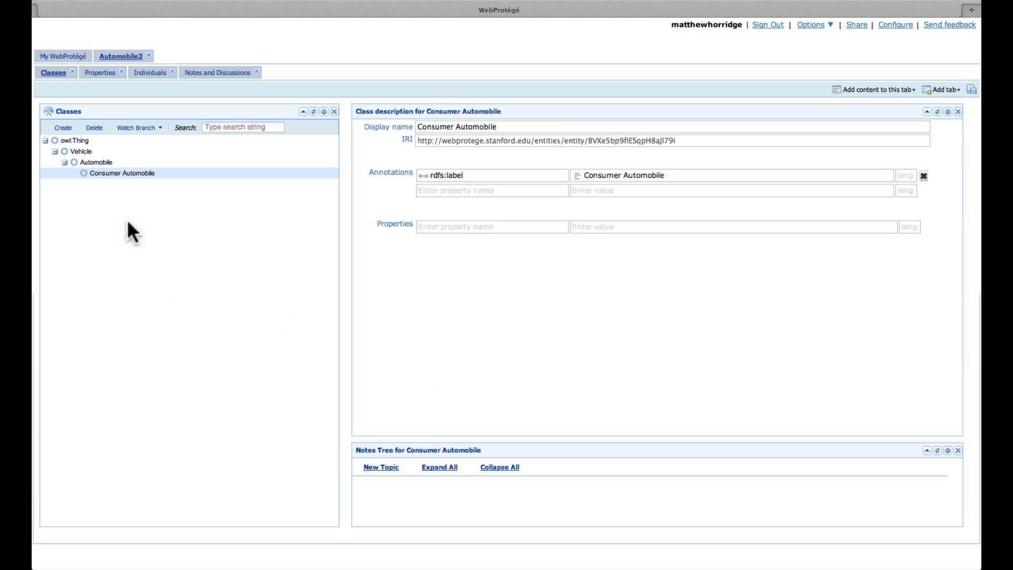
Create a second subclass of Automobile named "Commercial Autombile"
left_click(97, 164)
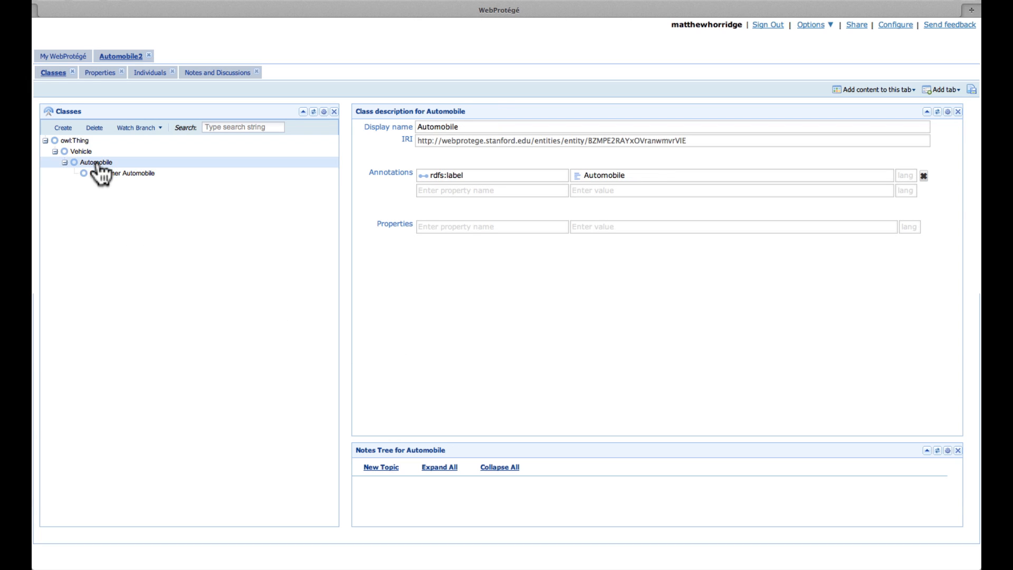
left_click(63, 128)
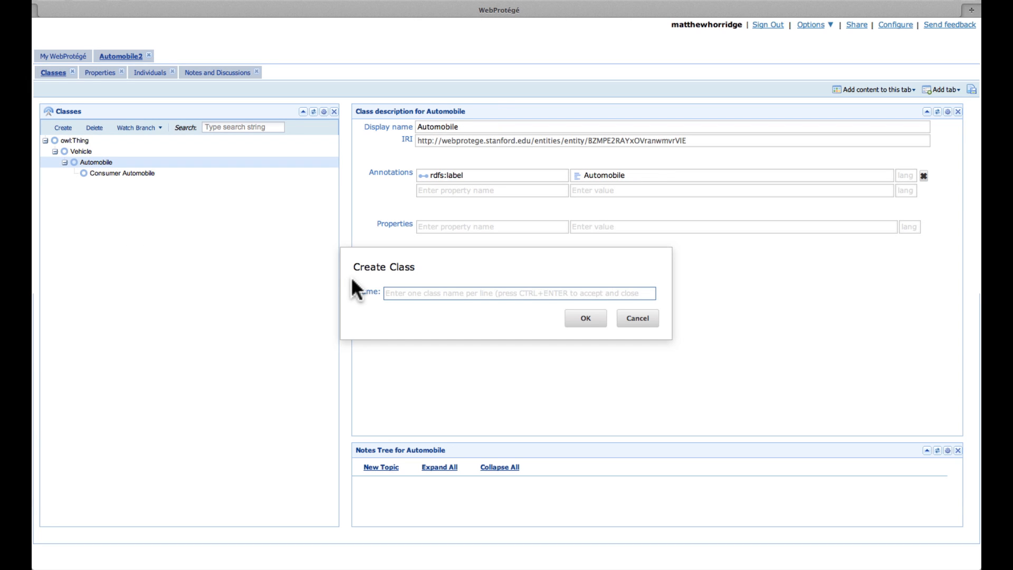
type("Commercial")
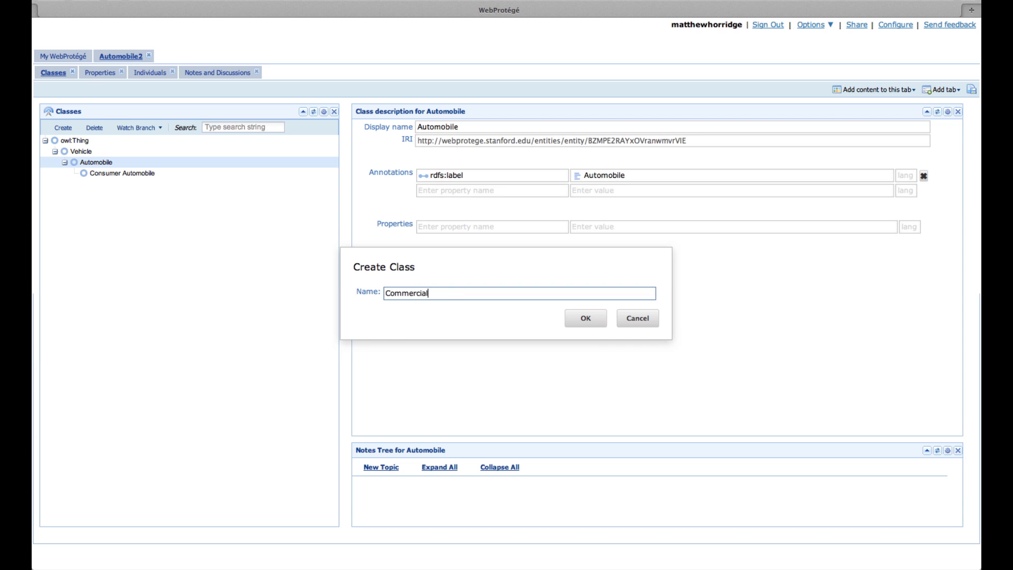
type(" Autombile")
key("Return")
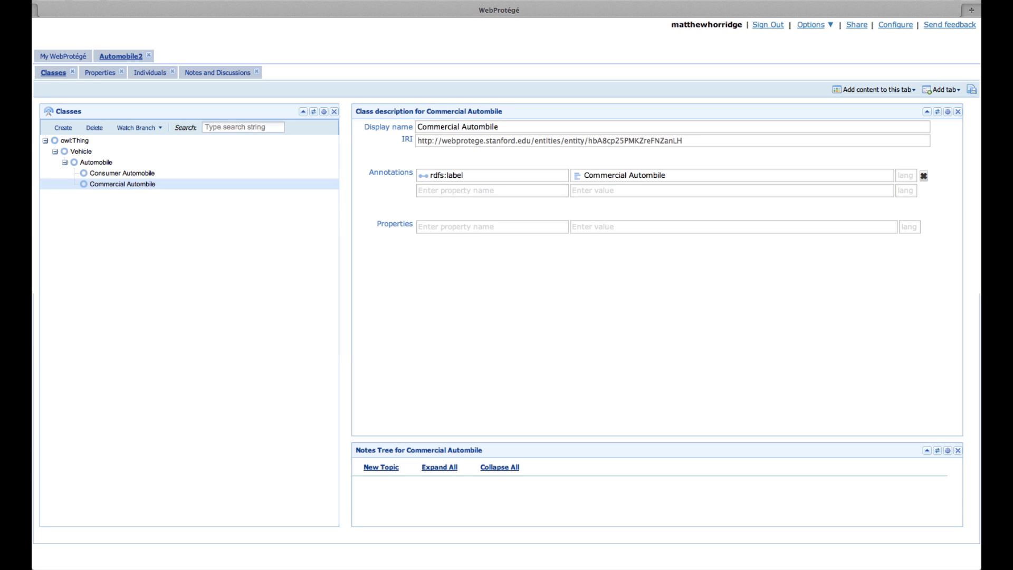
Create a subclass of Consumer Automobile named "Volkwagen Autombile"
left_click(123, 173)
left_click(63, 128)
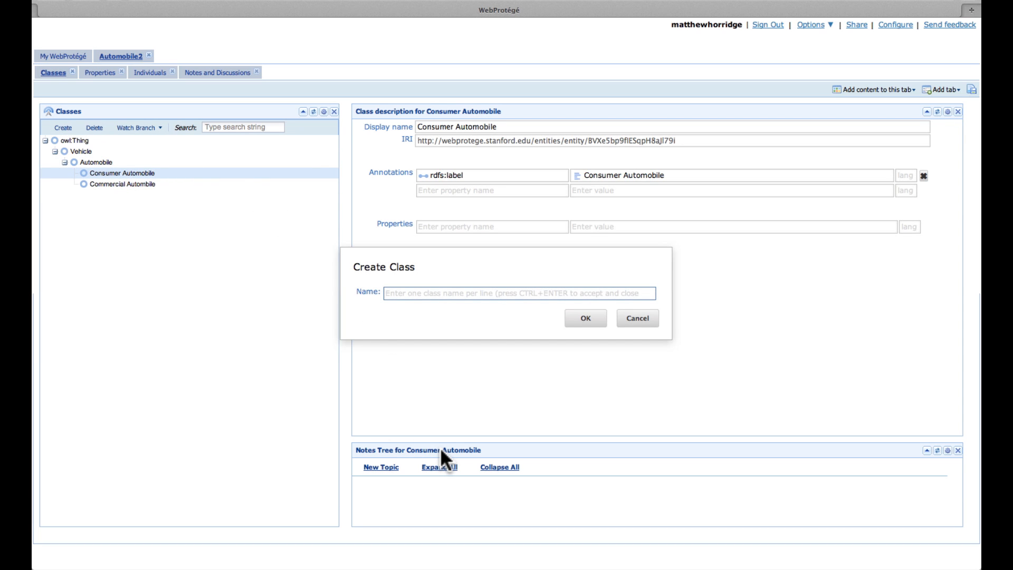
type("Volk")
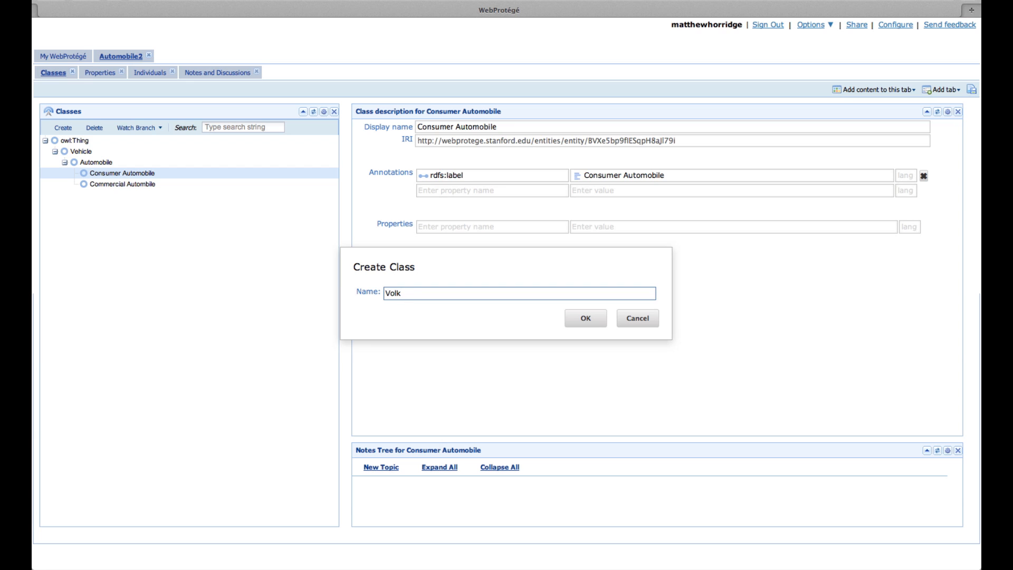
type("wagen Autombile")
key("Return")
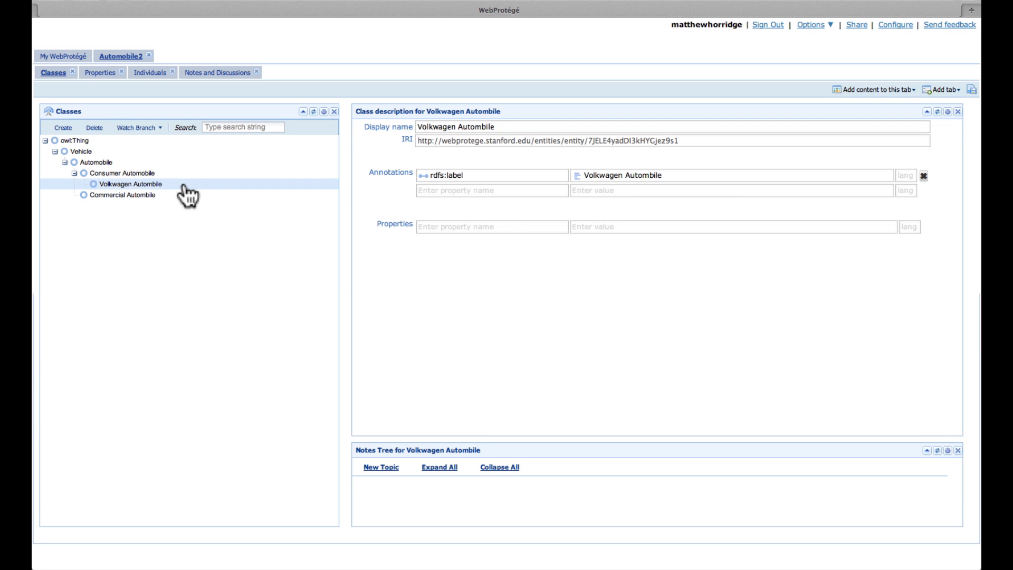
Add an rdfs:comment annotation to the Volkwagen Autombile class reading "An automobile designed and manufactured by Volkwagen"
left_click(485, 190)
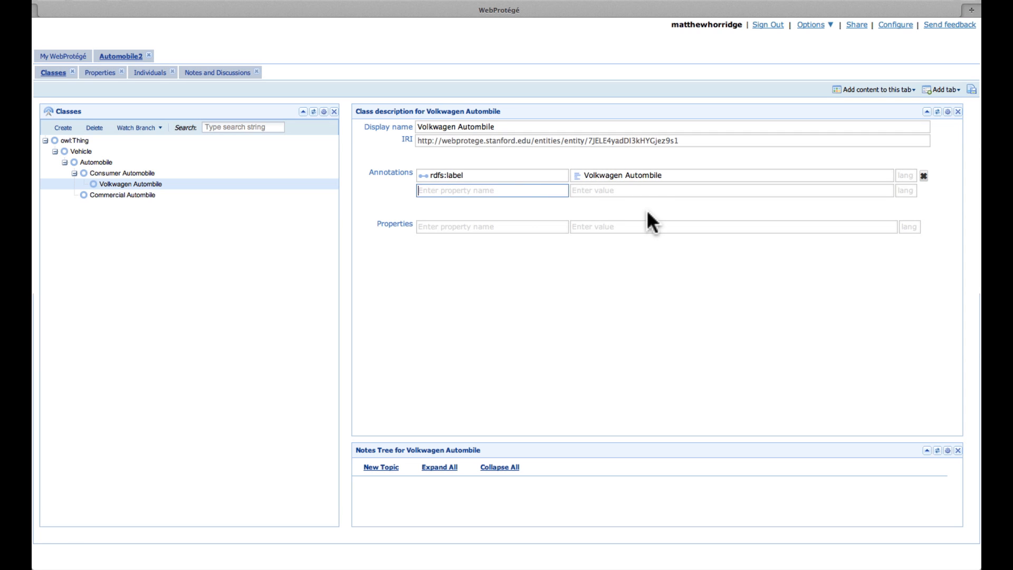
type("com")
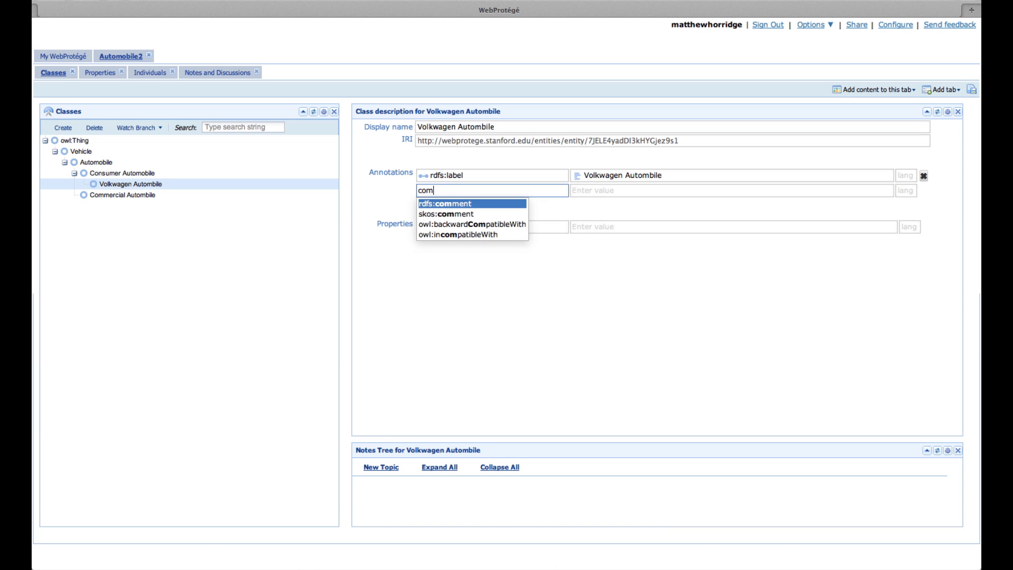
key("Down")
key("Down")
key("Down")
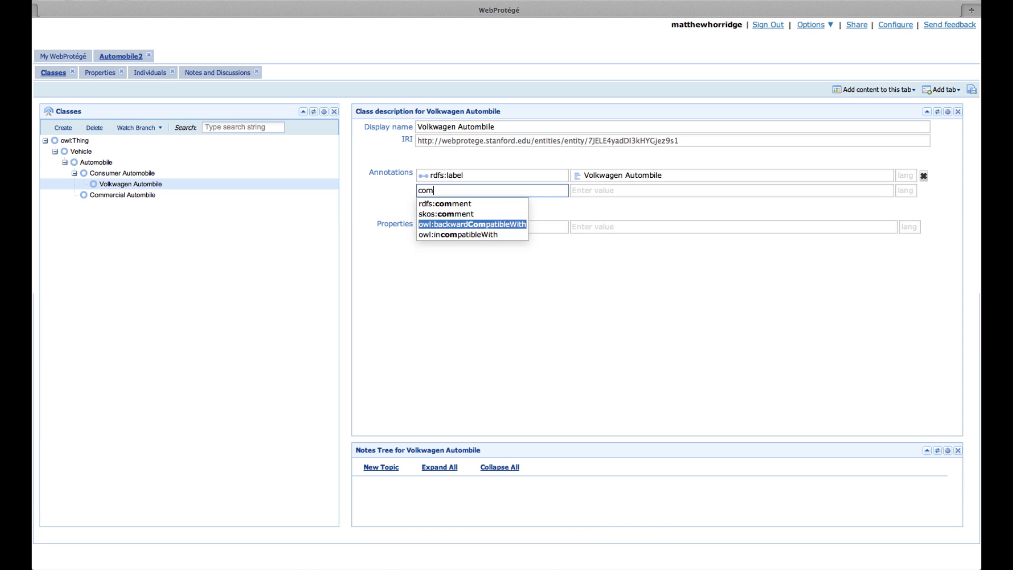
key("Up")
key("Up")
key("Up")
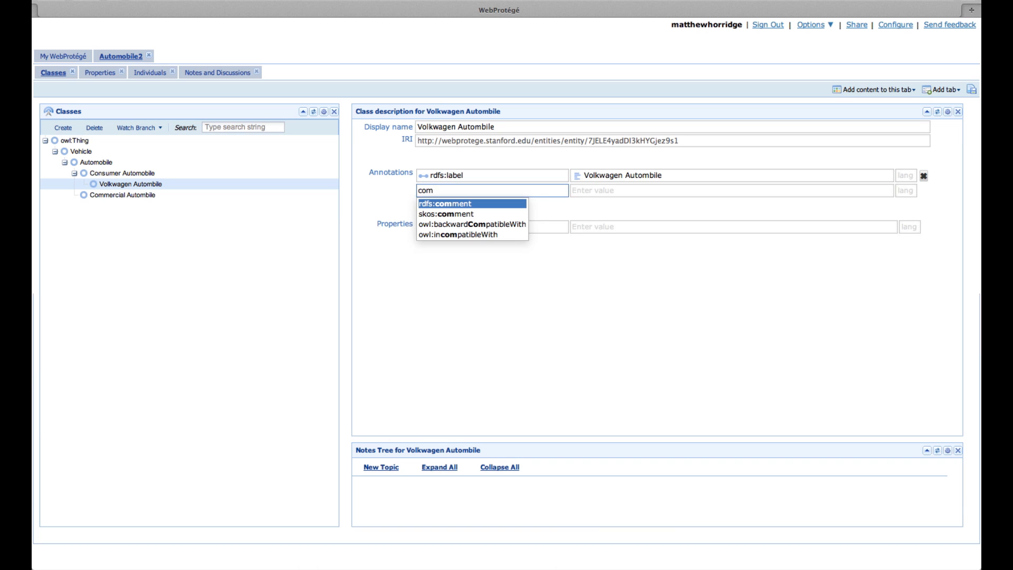
key("Return")
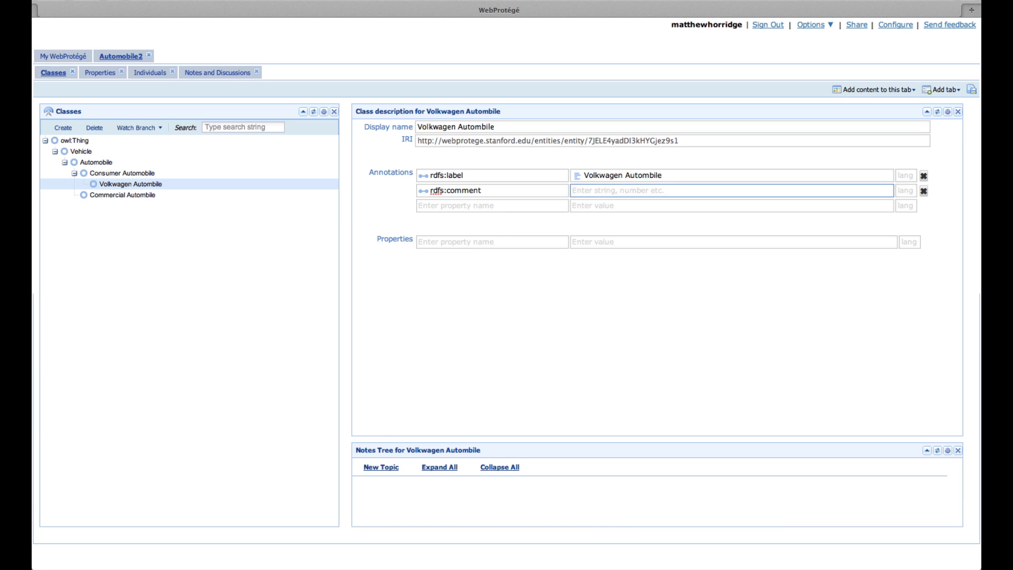
type("An automobile designed and manu")
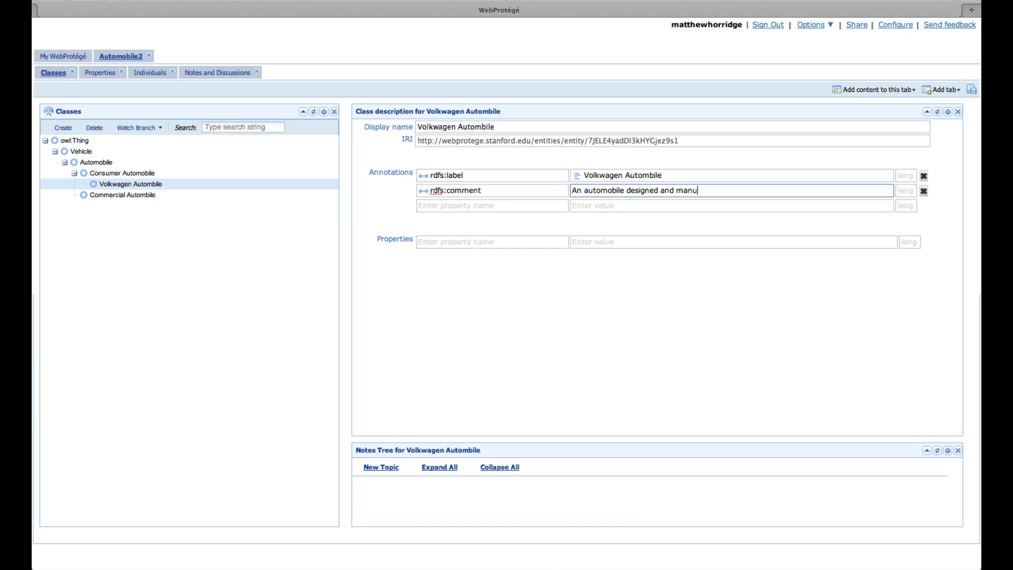
type("factured by Volkwagen")
key("Return")
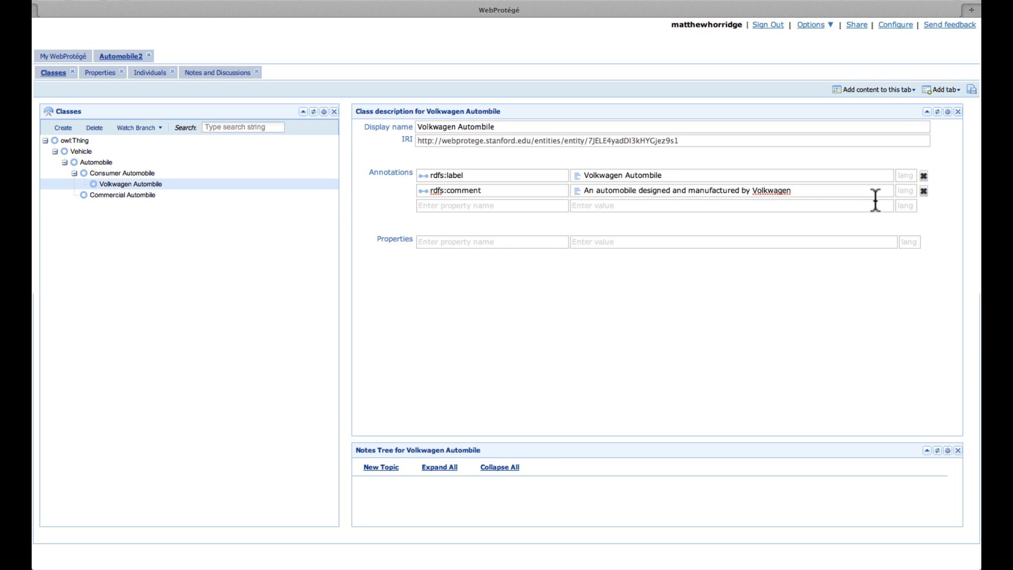
Set the language of the rdfs:comment annotation to en
left_click(903, 191)
type("en")
key("Return")
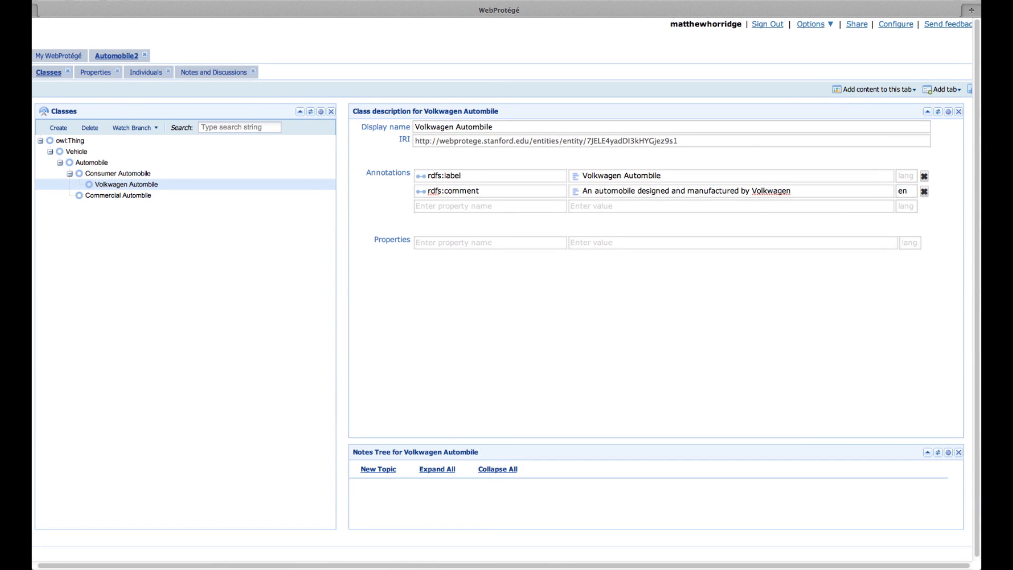
left_click(863, 204)
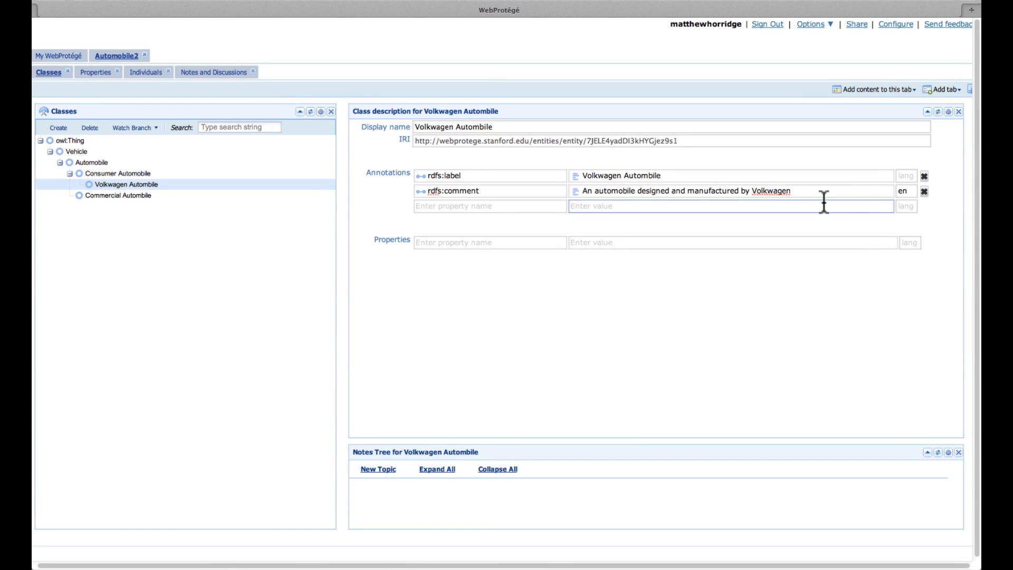
left_click(491, 206)
type("see")
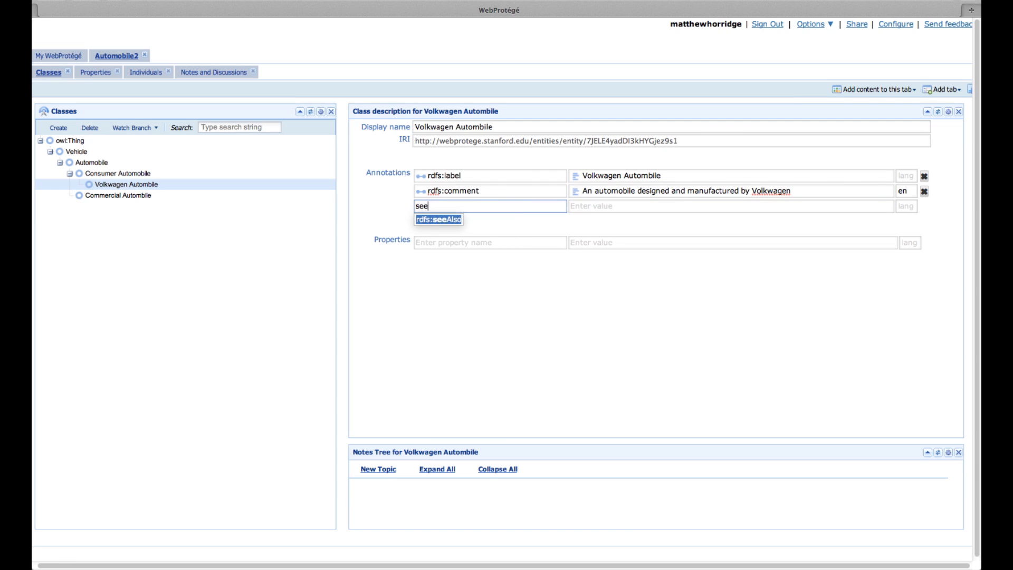
key("Return")
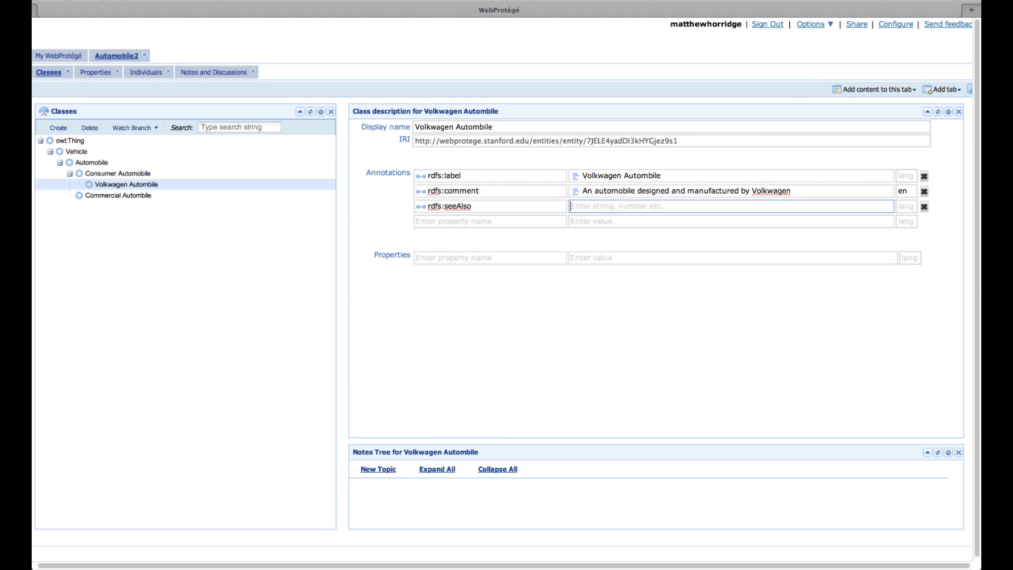
type("http://www.volkswagen.com")
key("Return")
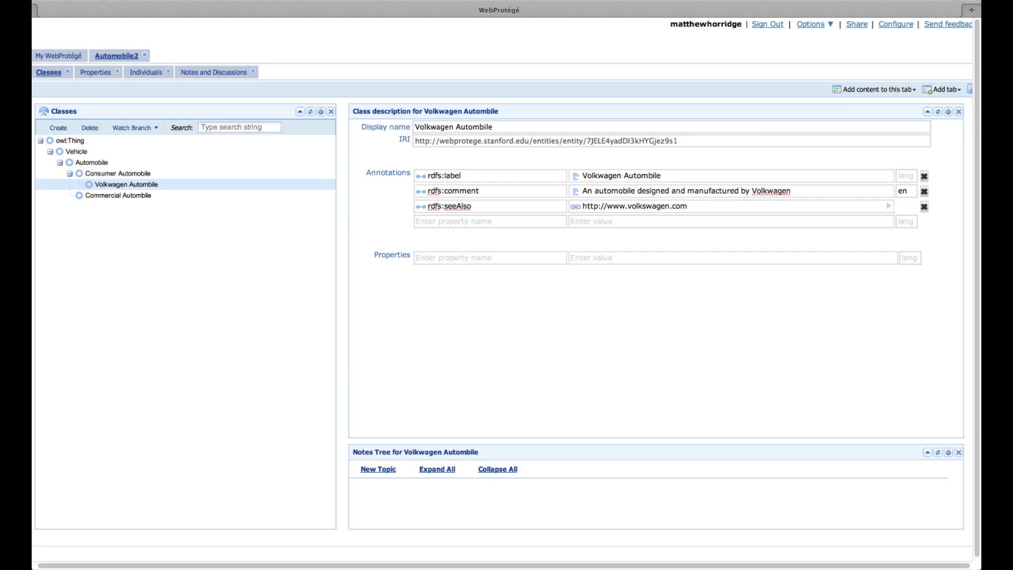
Open the web page linked in the rdfs:seeAlso annotation and return to the Volkwagen Autombile class description
left_click(888, 207)
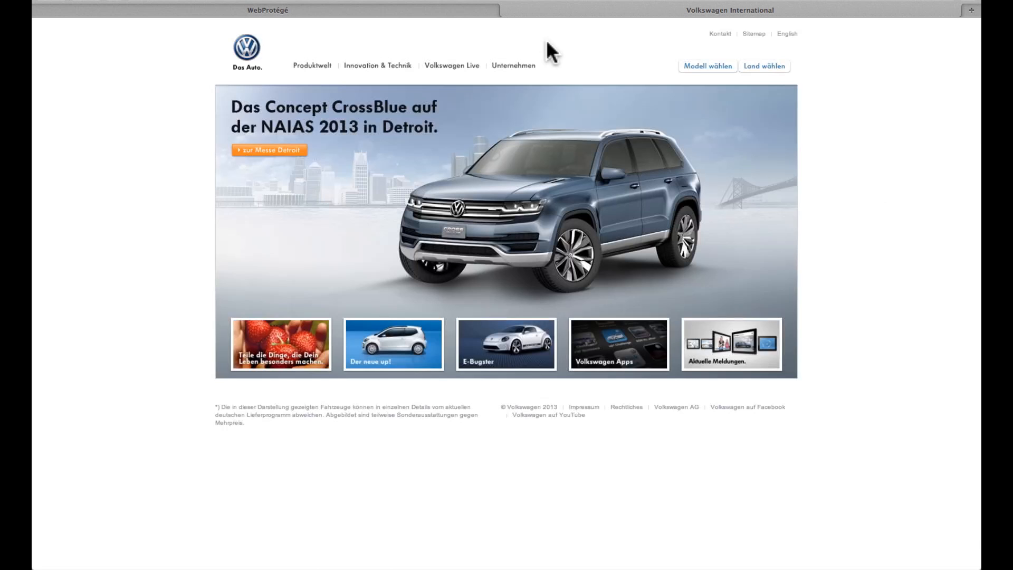
left_click(506, 9)
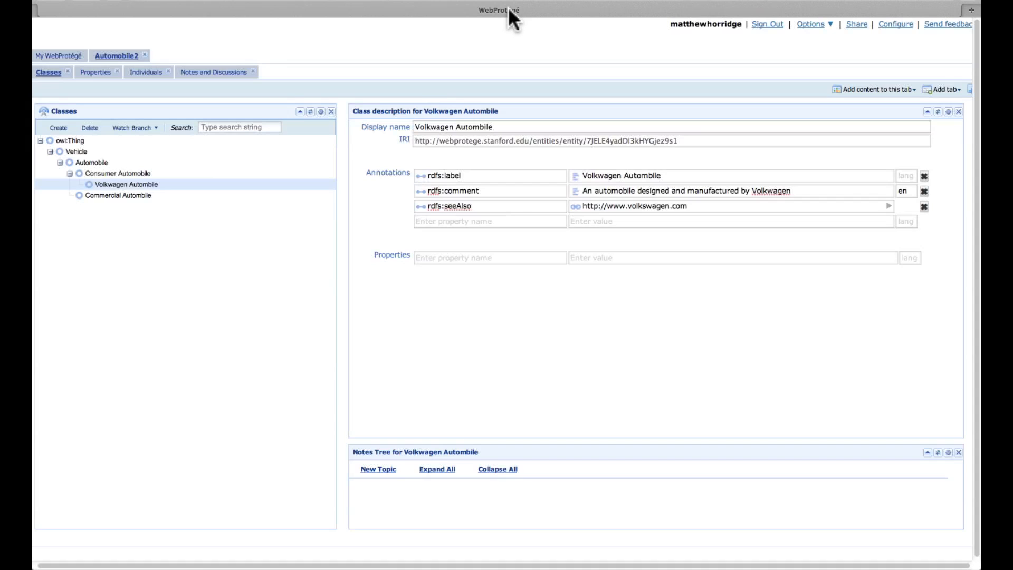
left_click(541, 220)
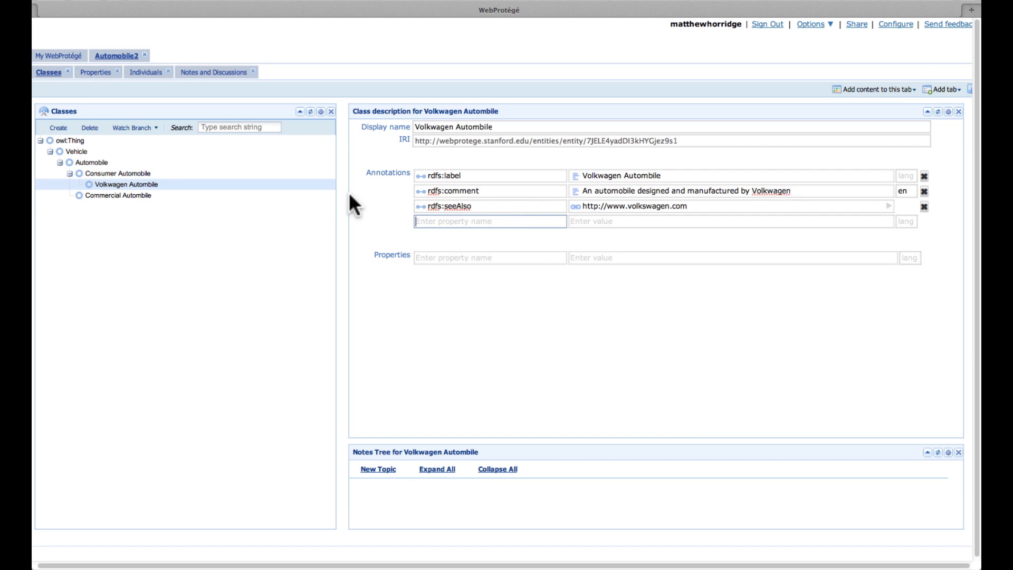
Add a new annotation property "todo" to the Commercial Autombile class with the value "Fill out some subclasses of commercial vehicle"
left_click(133, 196)
left_click(463, 191)
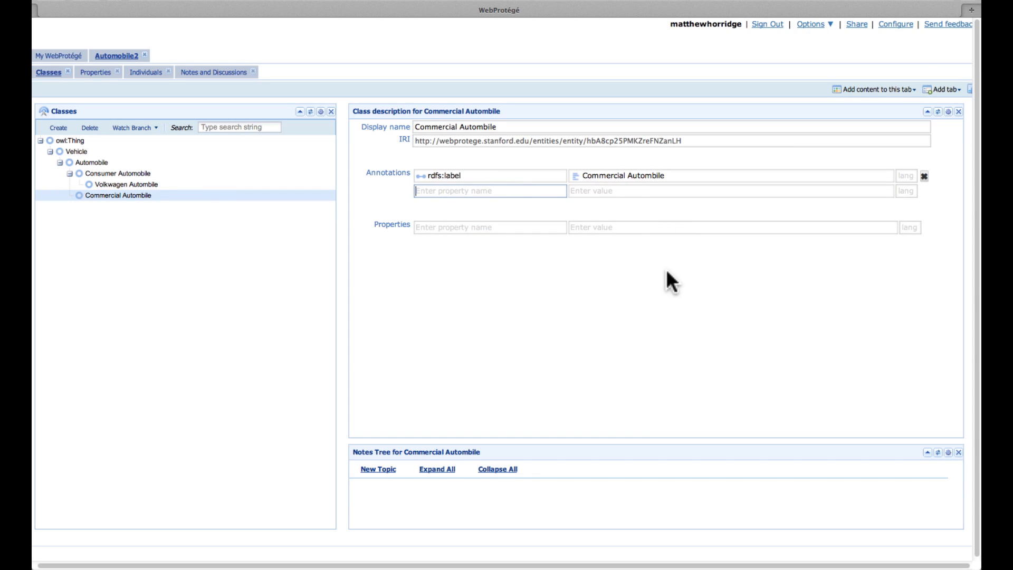
type("t")
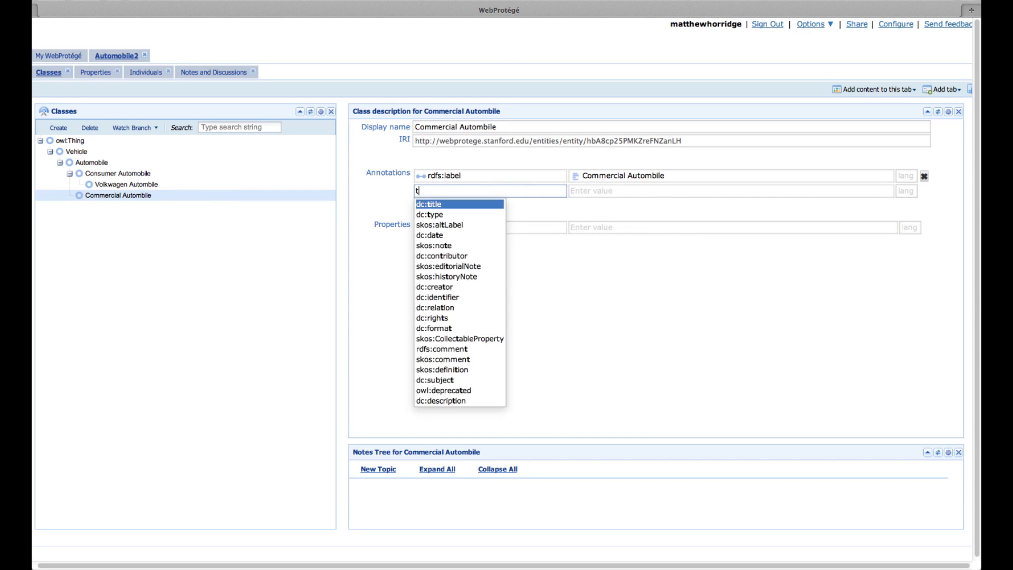
type("odo")
key("Tab")
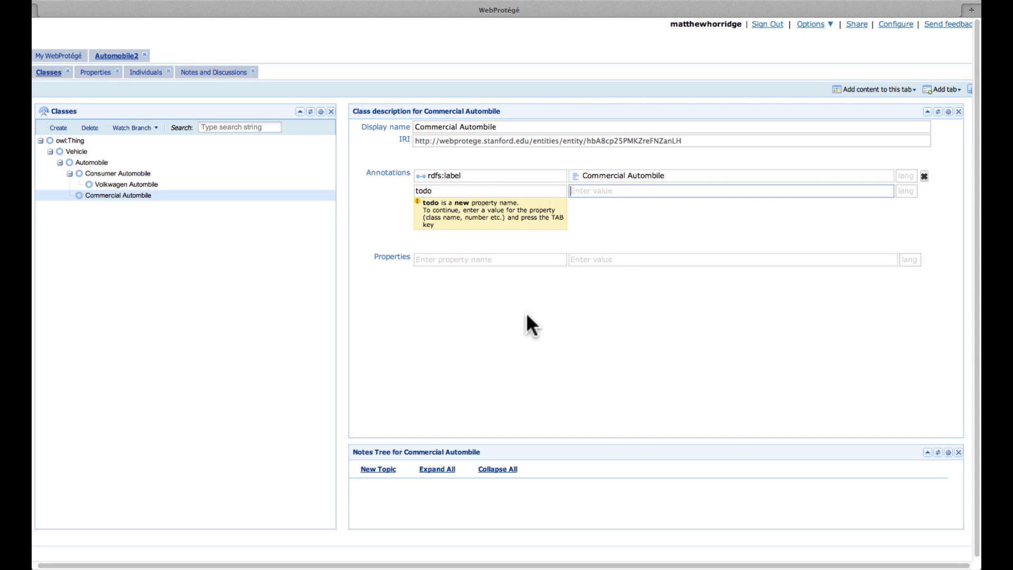
type("Fill out some subclasses of ")
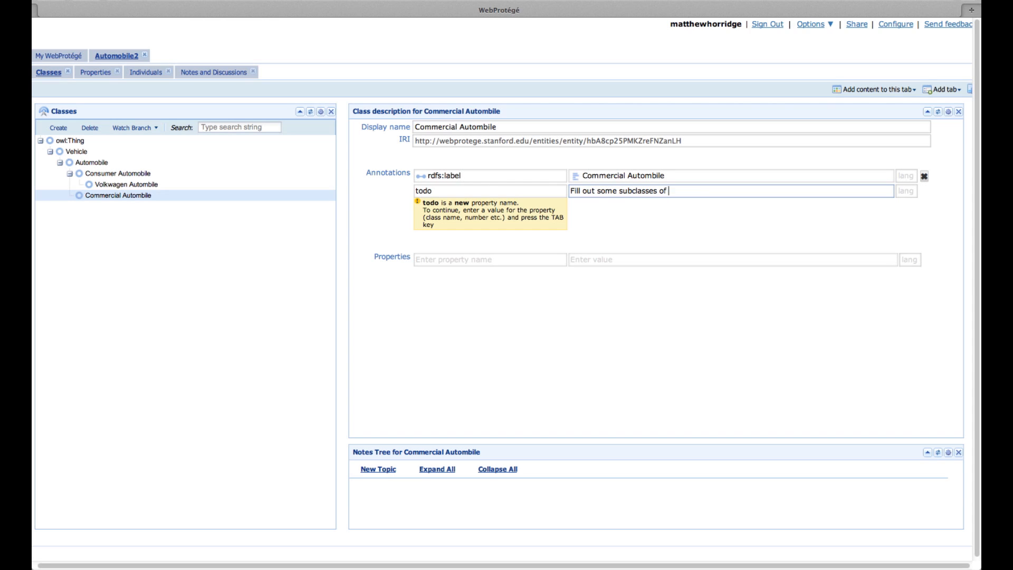
type("commercial vehicle")
key("Tab")
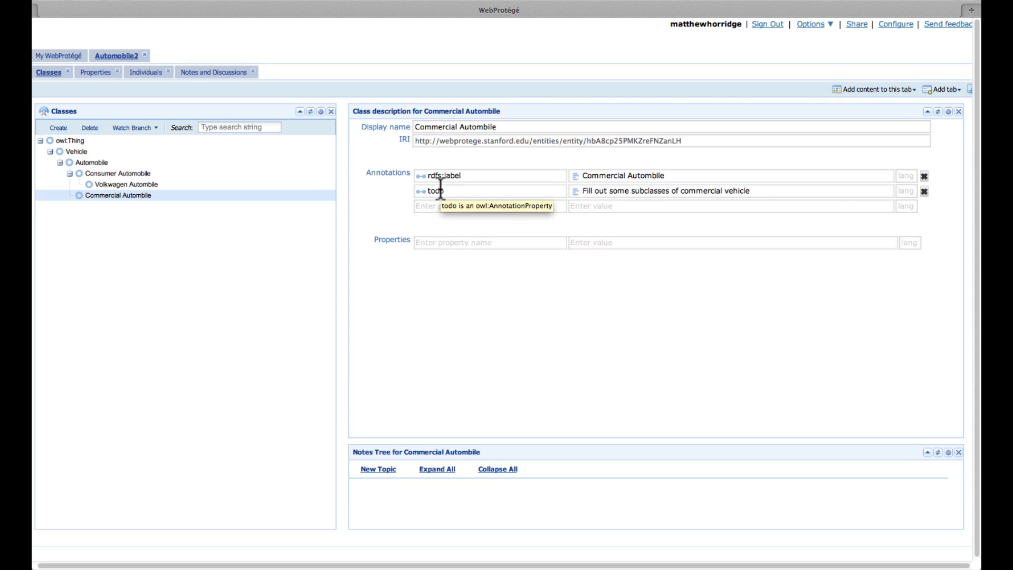
Add the Changes view to the Classes tab for the Volkwagen Autombile class and enlarge its height to show the full entries
left_click(155, 186)
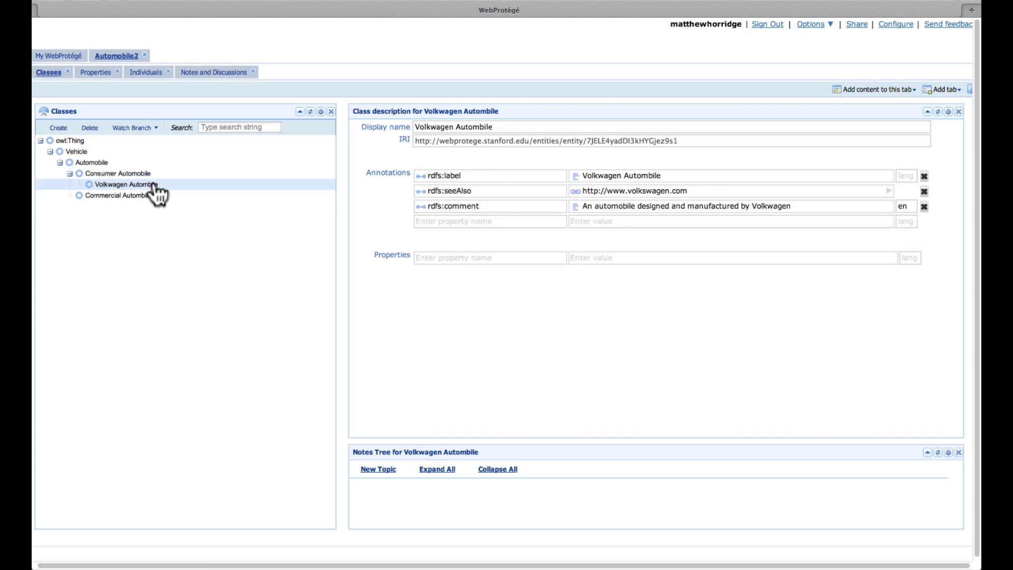
left_click(478, 220)
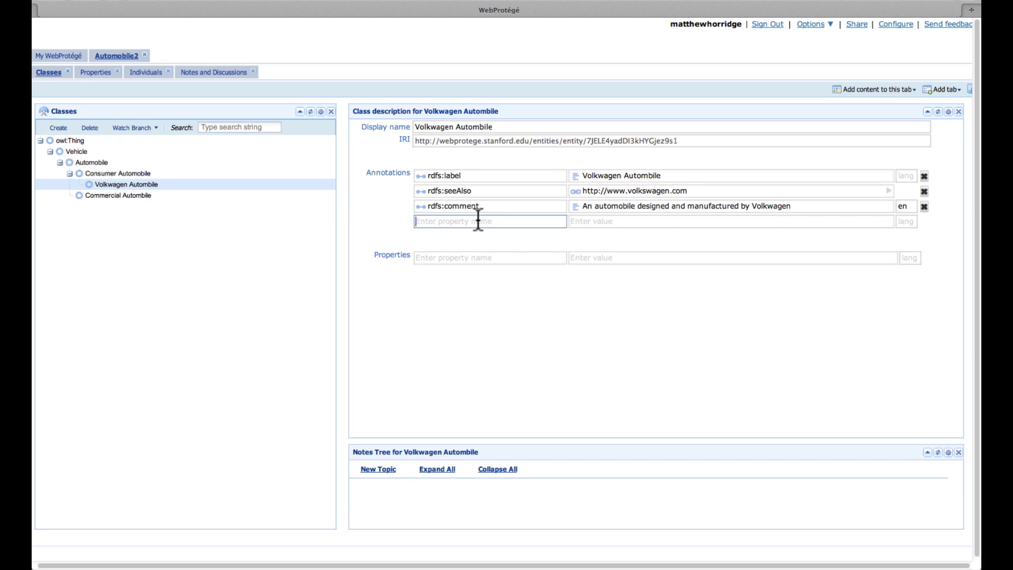
left_click(890, 94)
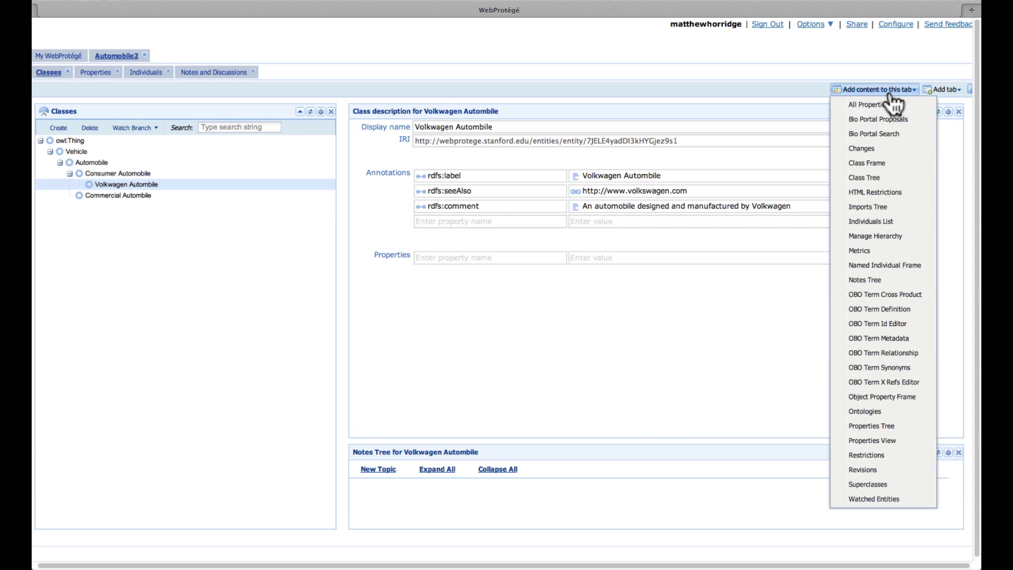
left_click(874, 149)
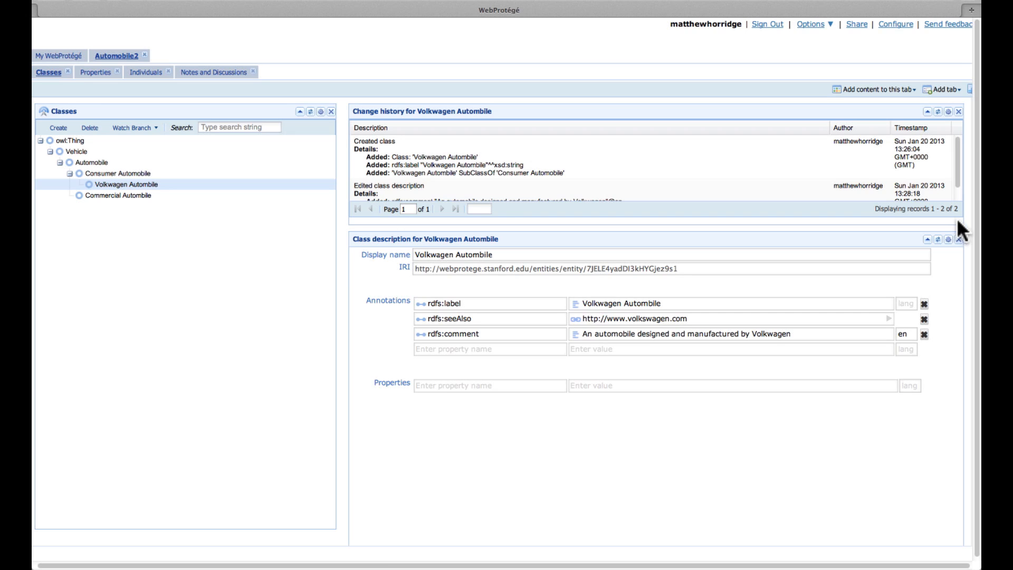
left_click_drag(960, 223, 965, 301)
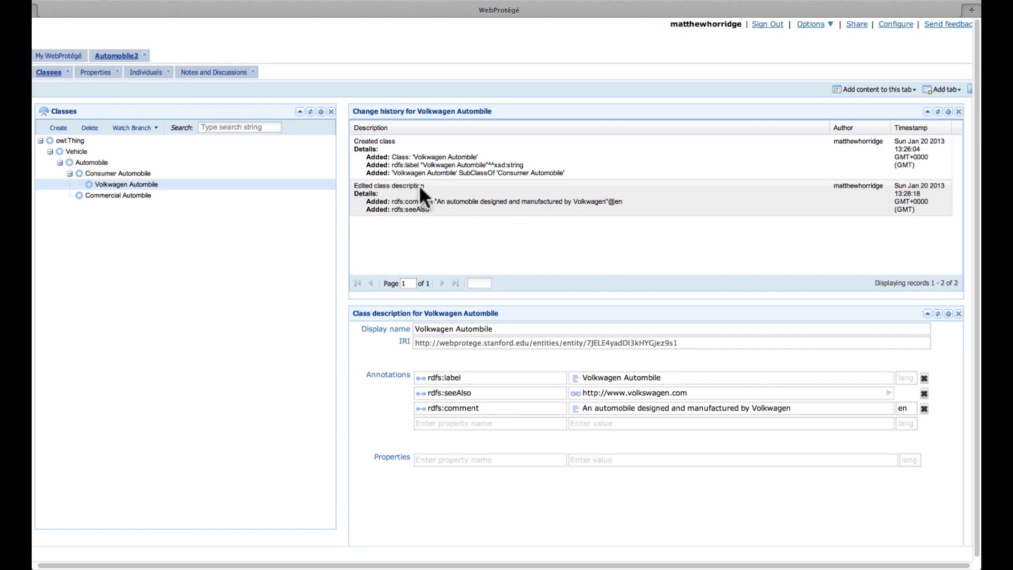
Review the change history of the Vehicle, Automobile, consumer, commercial and Volkwagen classes, and remove the change history view from the Classes tab
left_click(131, 174)
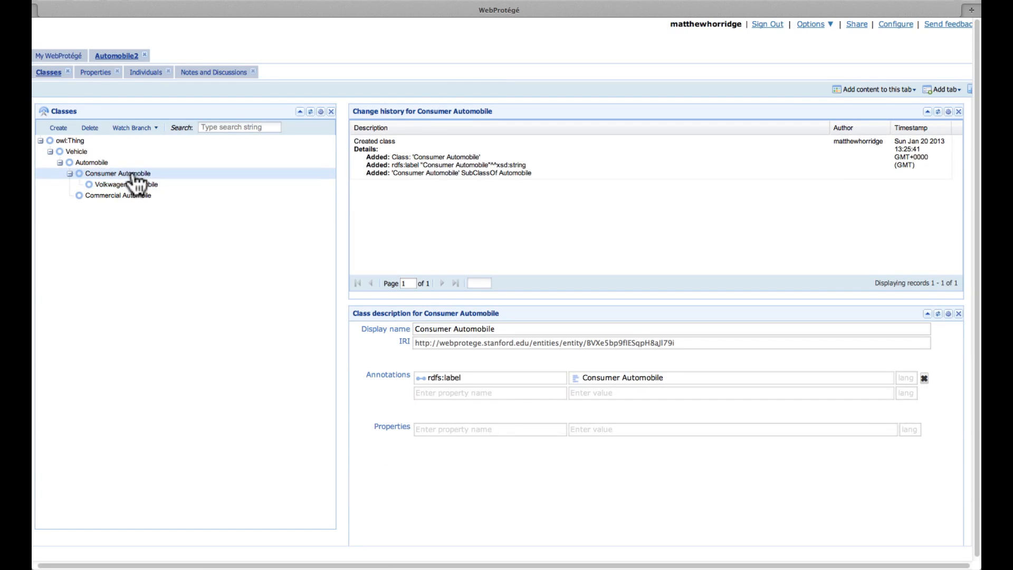
left_click(138, 196)
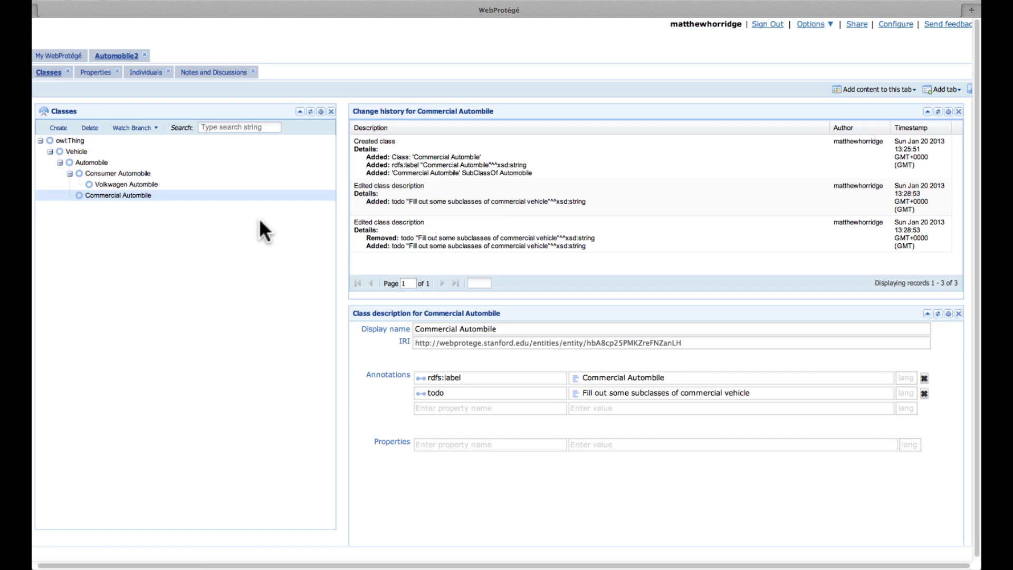
left_click(139, 175)
left_click(98, 154)
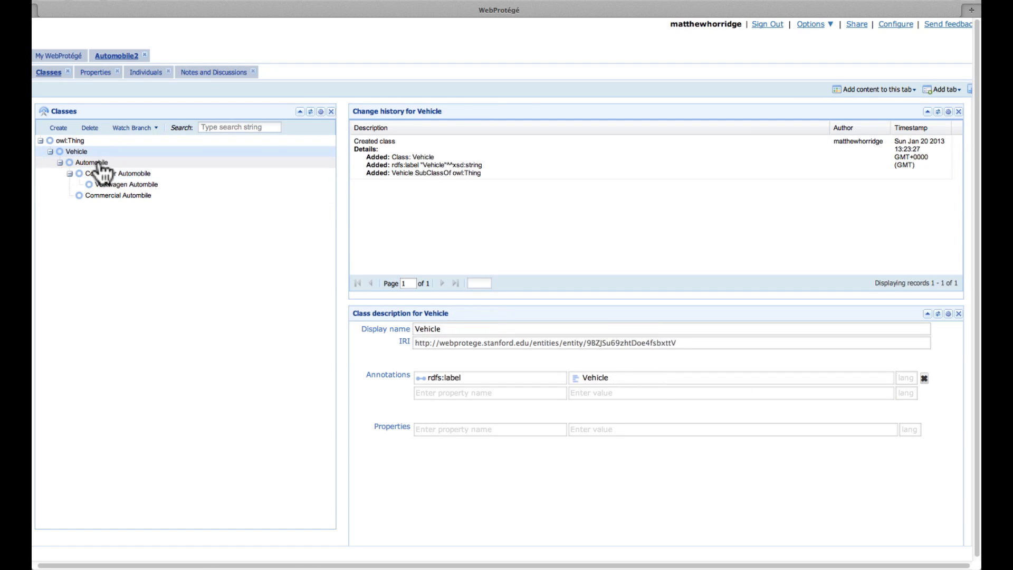
left_click(106, 163)
left_click(117, 174)
left_click(129, 185)
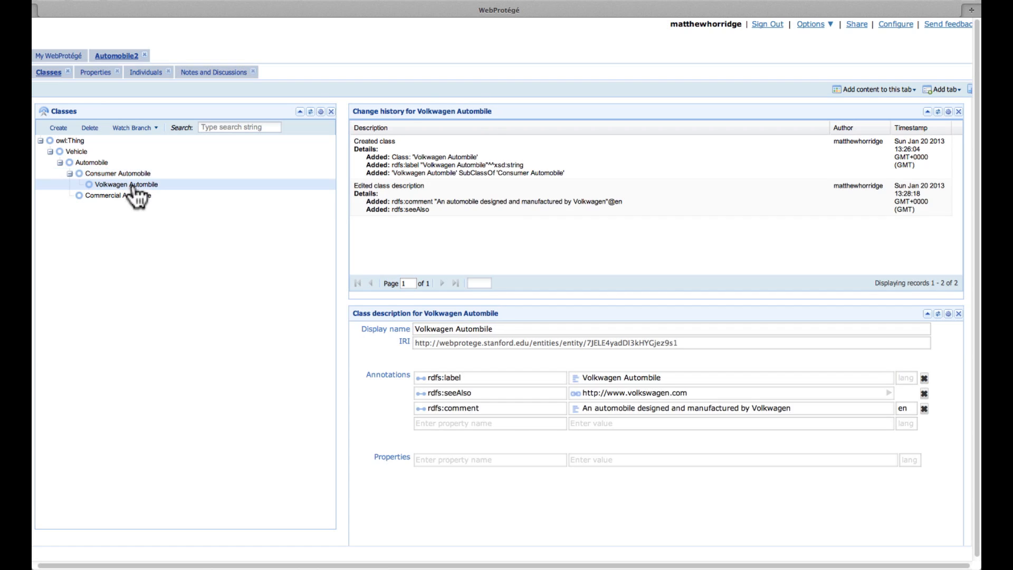
left_click(958, 112)
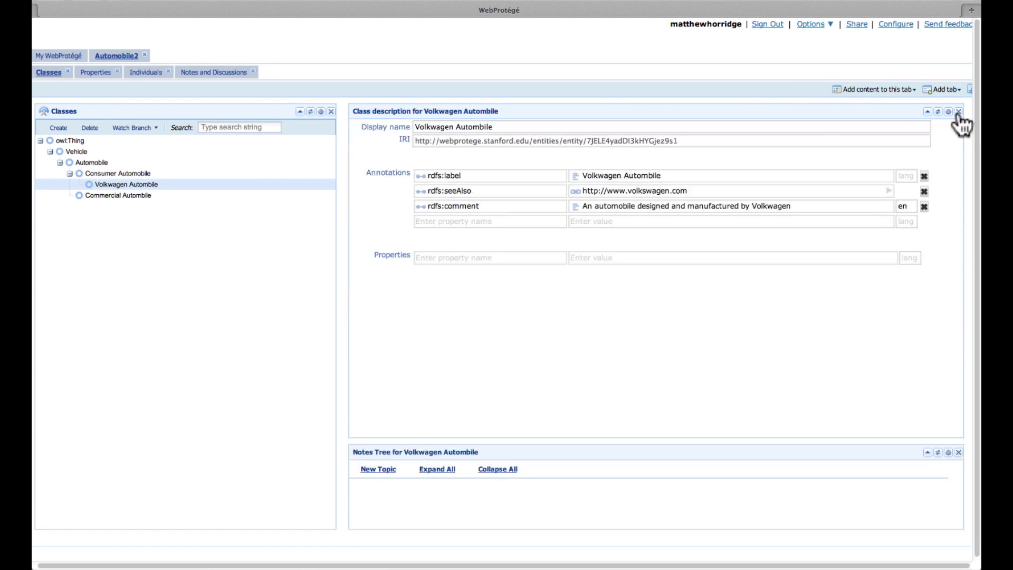
Add the Revisions view to the Classes tab, look through the project's full revision list, and remove the view
left_click(886, 93)
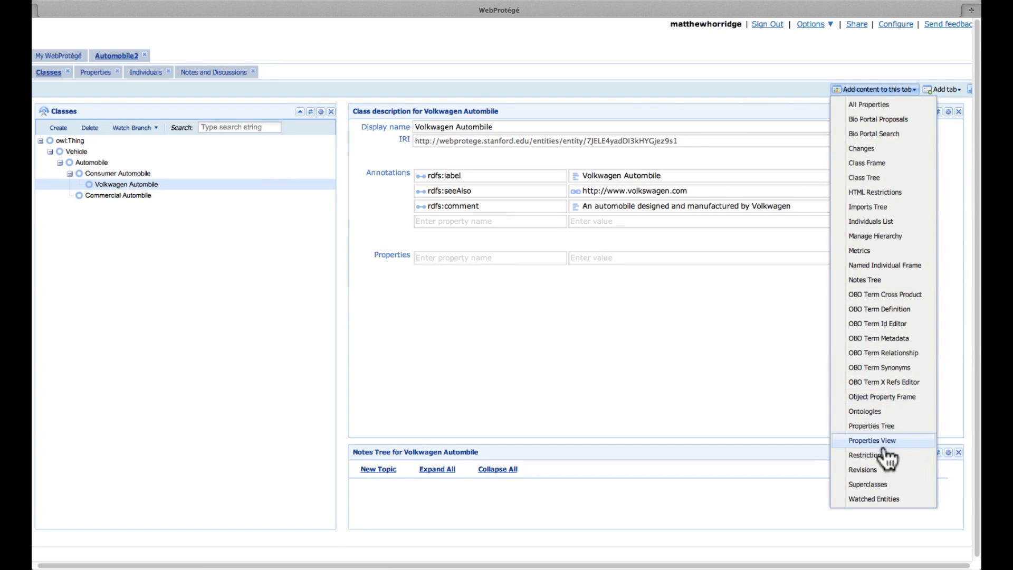
left_click(864, 470)
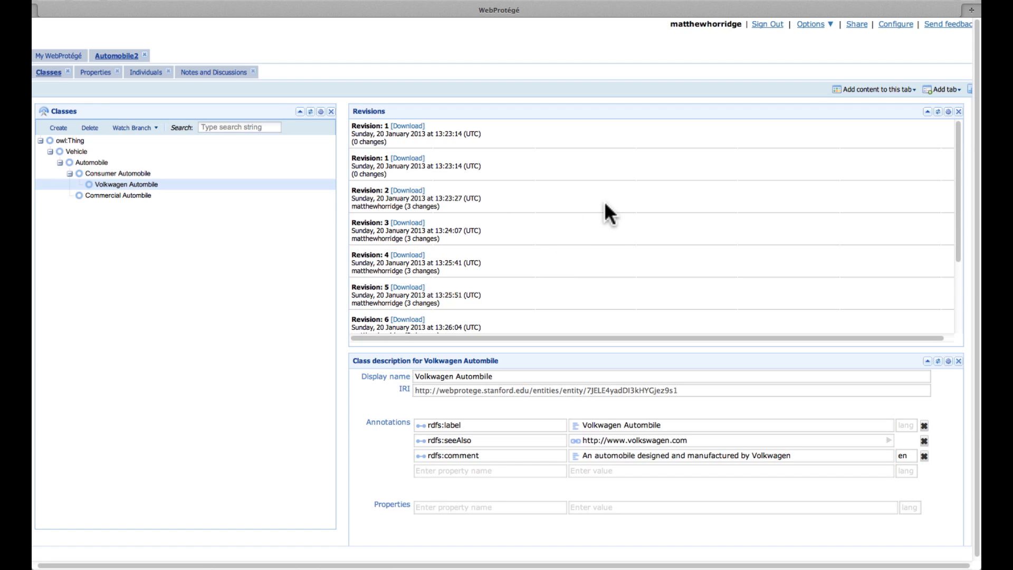
scroll(603, 201, "down", 5)
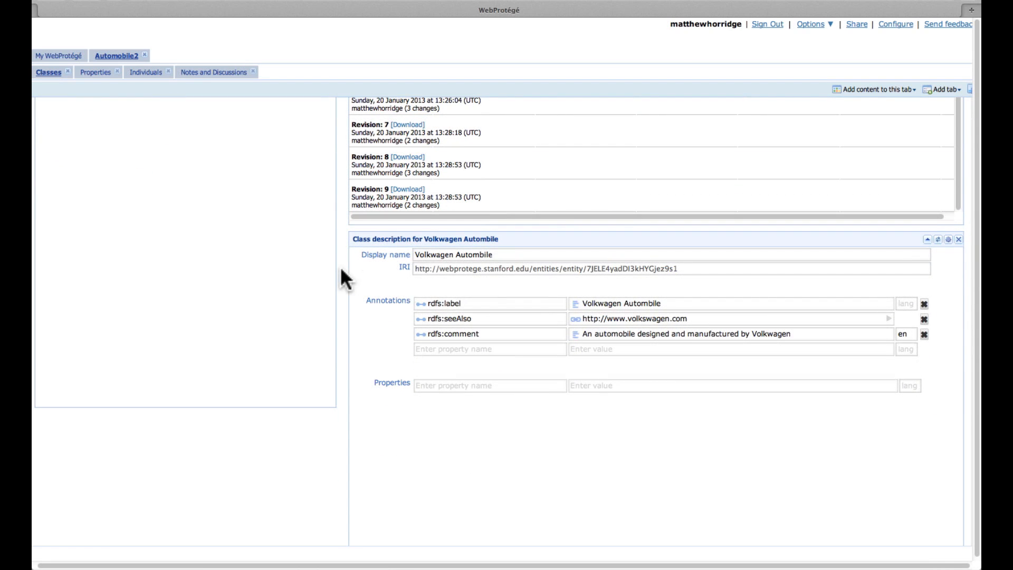
scroll(341, 267, "up", 5)
scroll(483, 220, "up", 1)
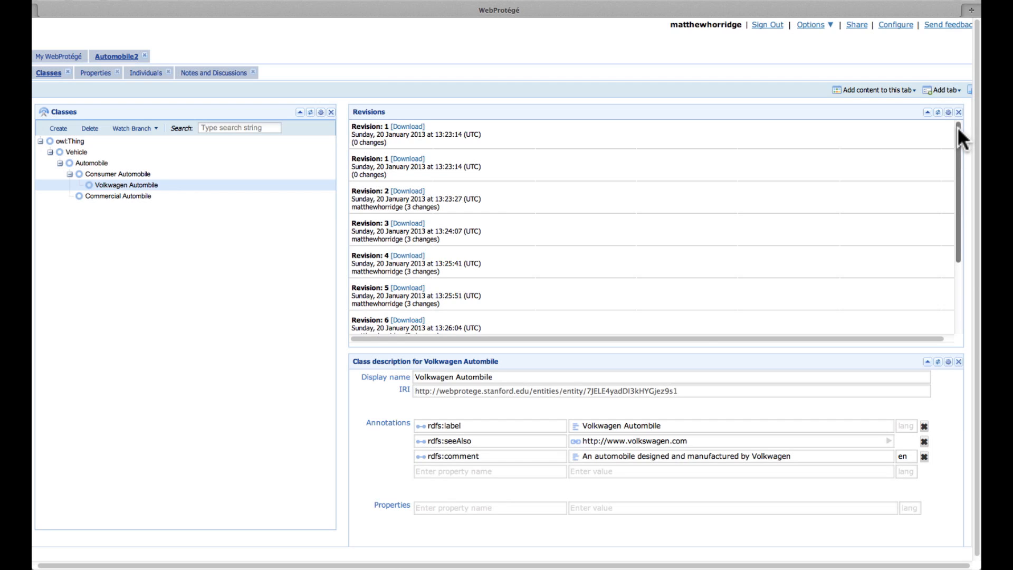
left_click_drag(957, 126, 962, 214)
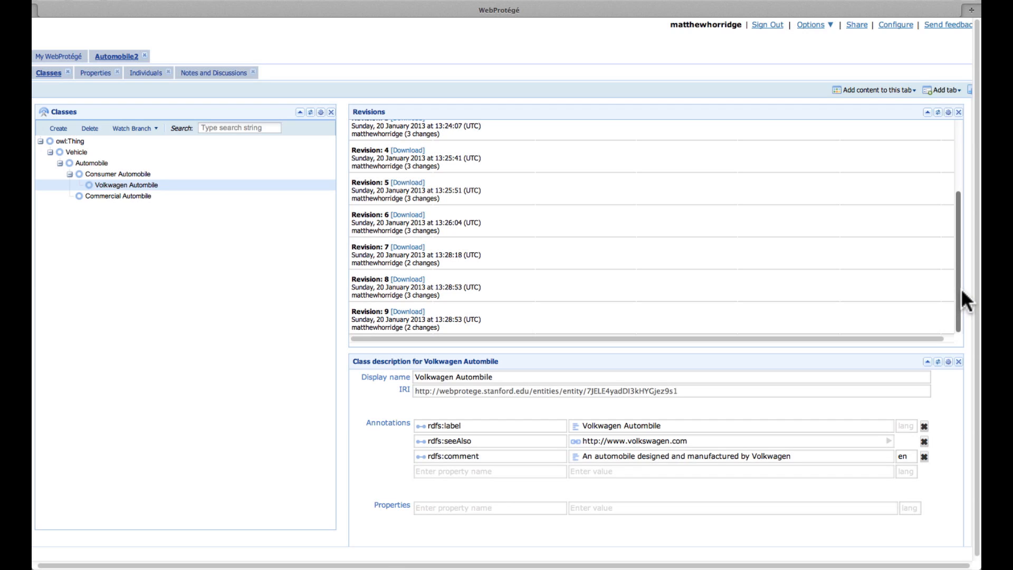
left_click_drag(956, 288, 953, 117)
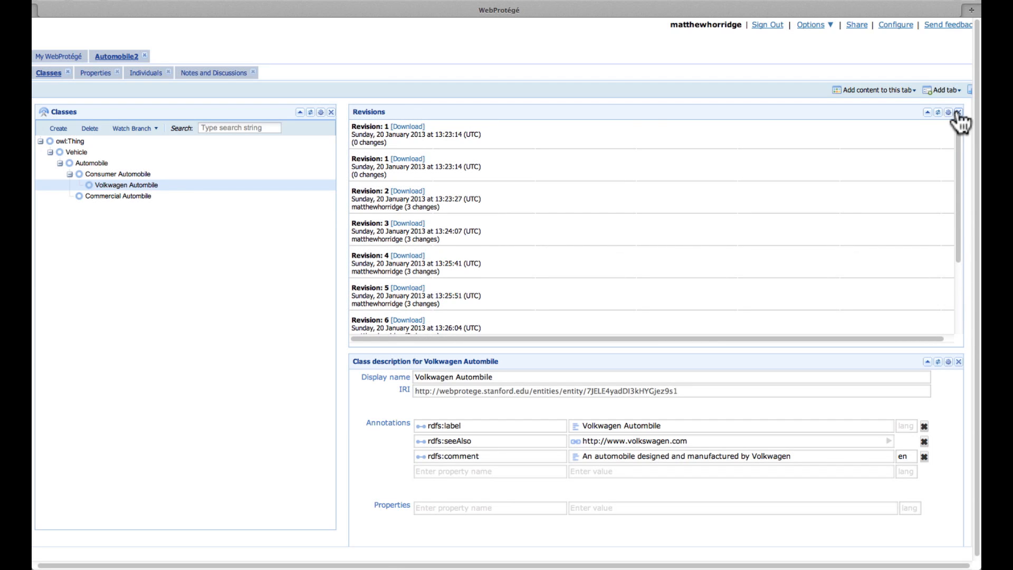
left_click(958, 112)
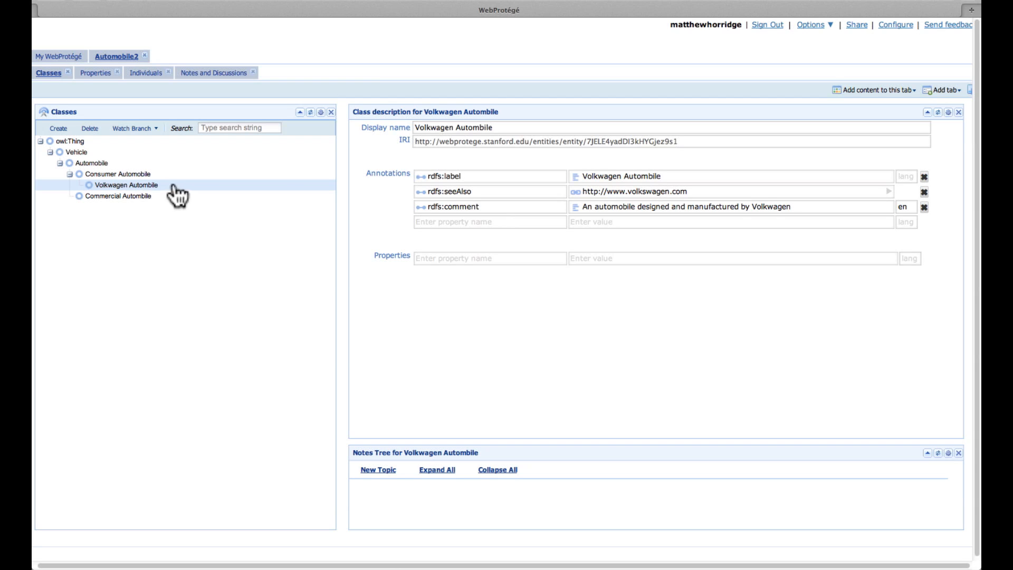
Create the subclasses Golf, Polo, Jetta, Passat, Beetle and Tiguan together under the Volkwagen Autombile class
left_click(59, 128)
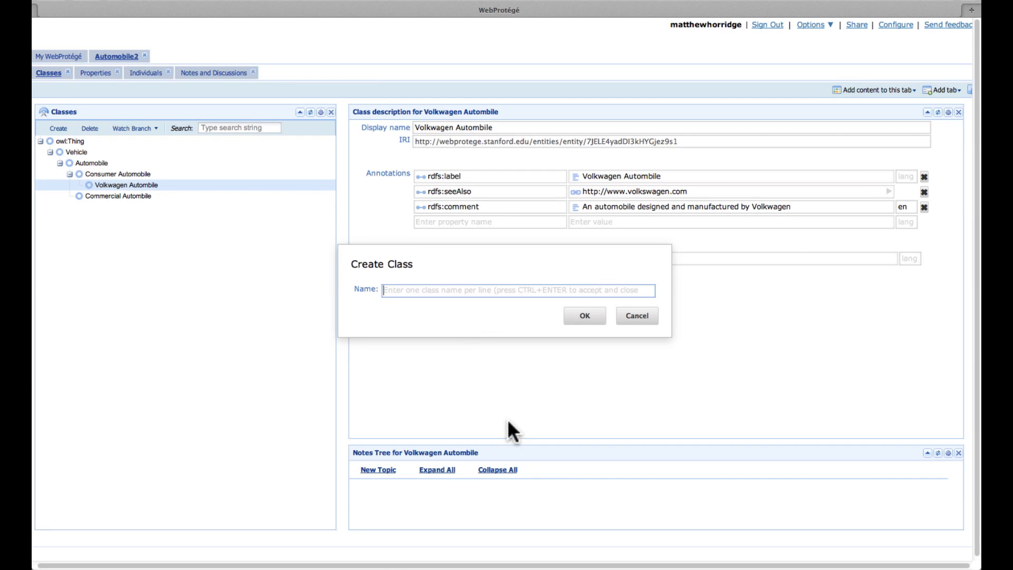
type("Golf")
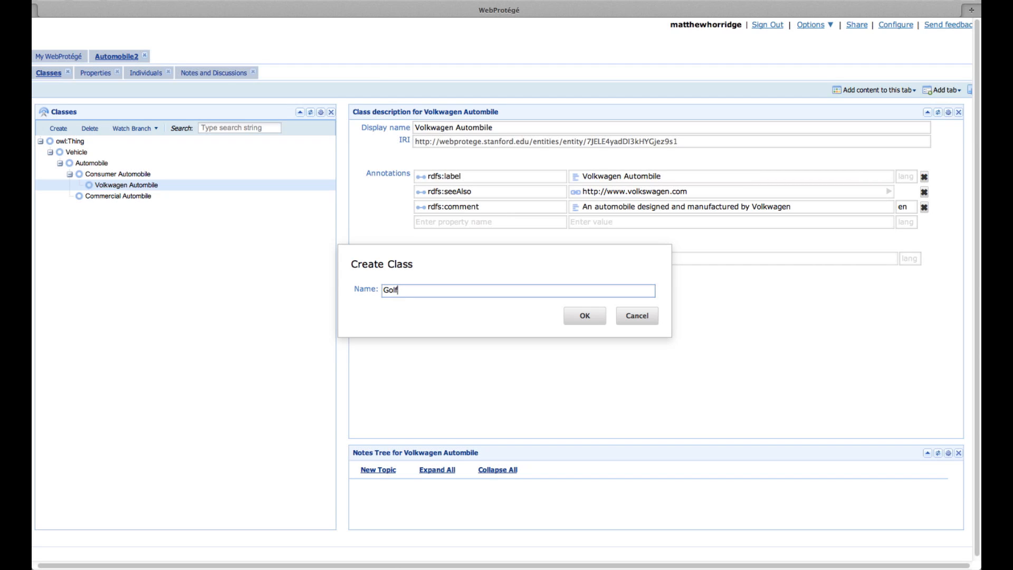
key("Return")
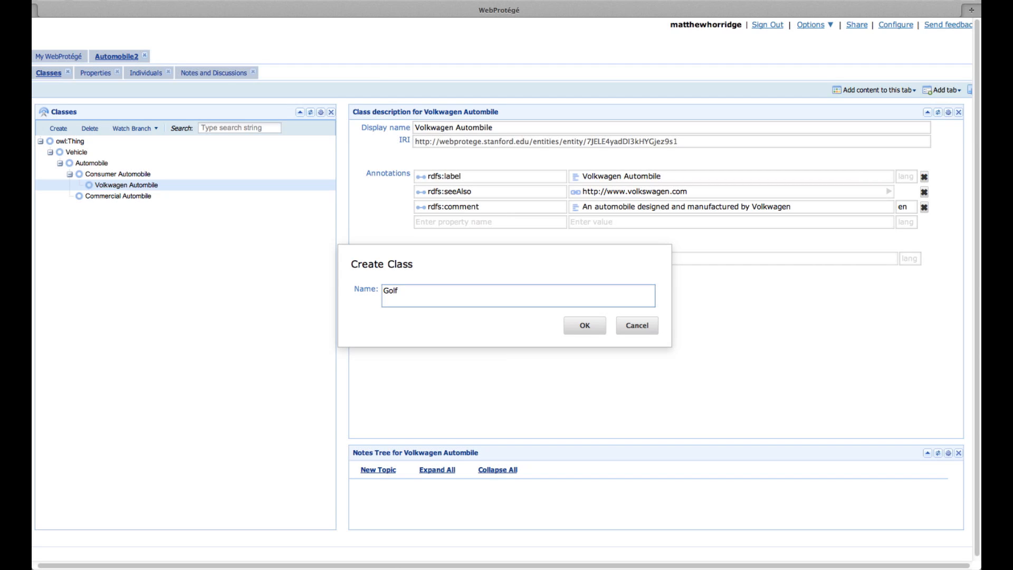
type("Polo")
key("Return")
type("Jetta")
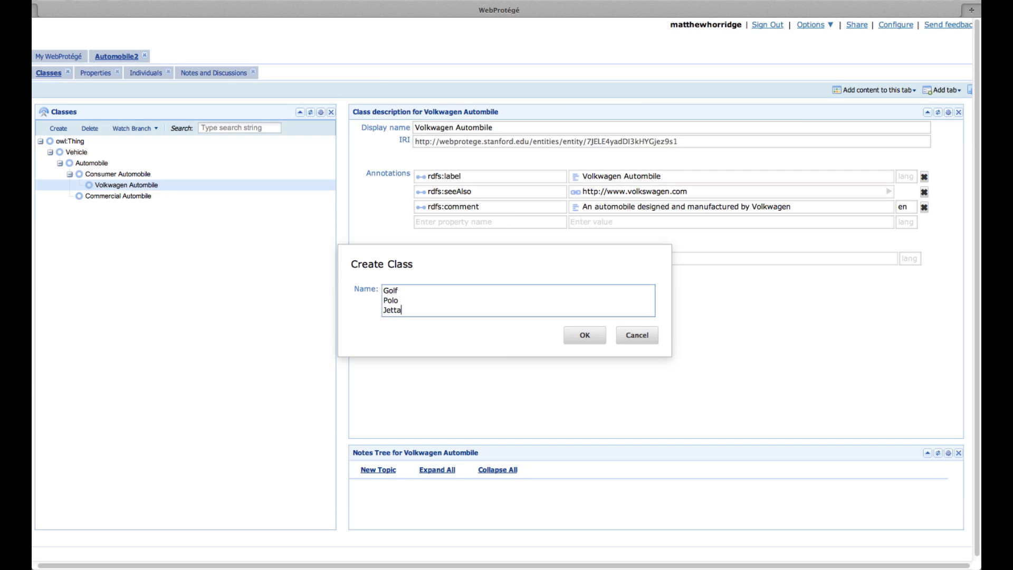
key("Return")
type("Passat")
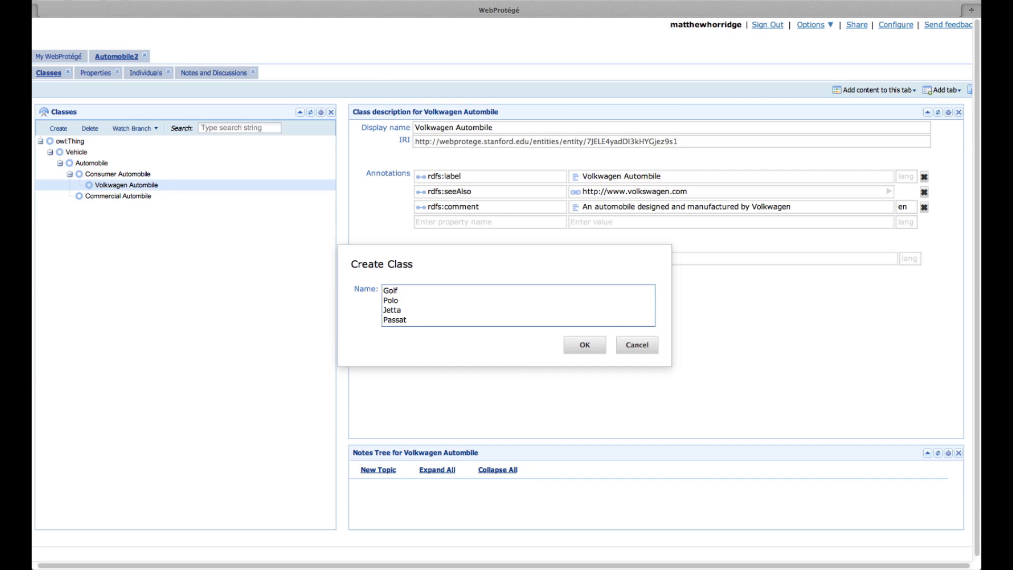
key("Return")
type("Beetle")
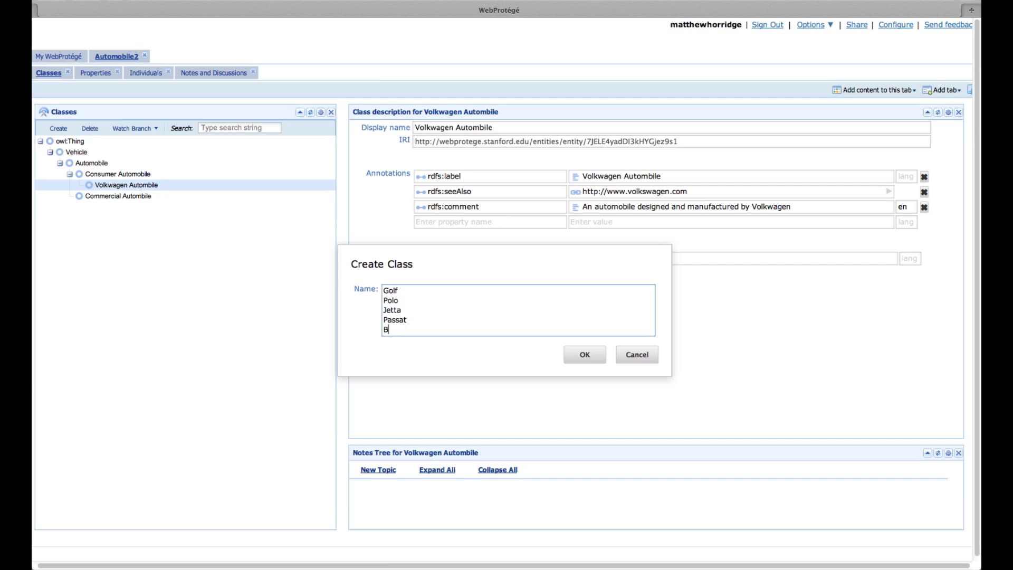
key("Return")
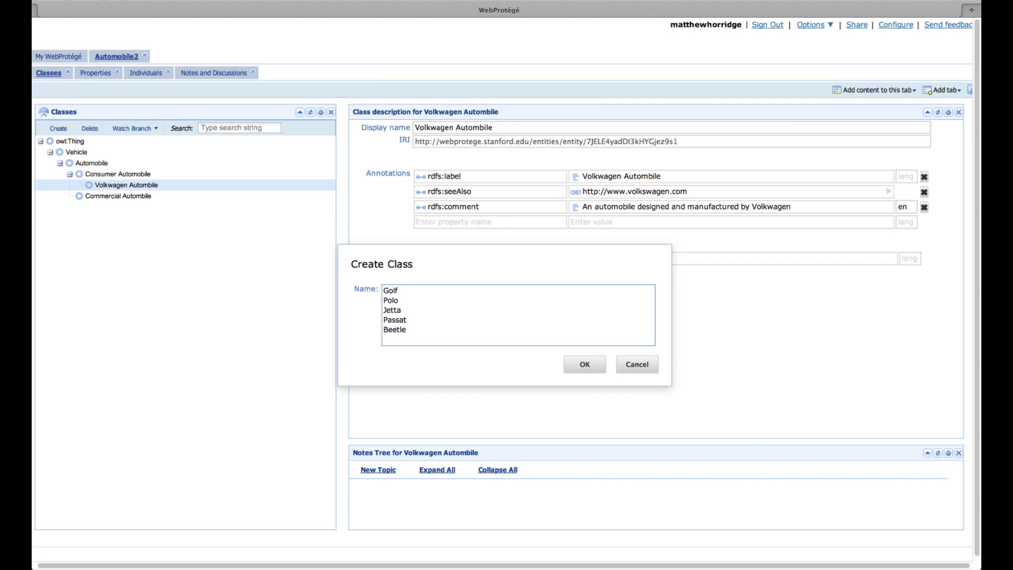
type("Tiguan")
left_click(590, 366)
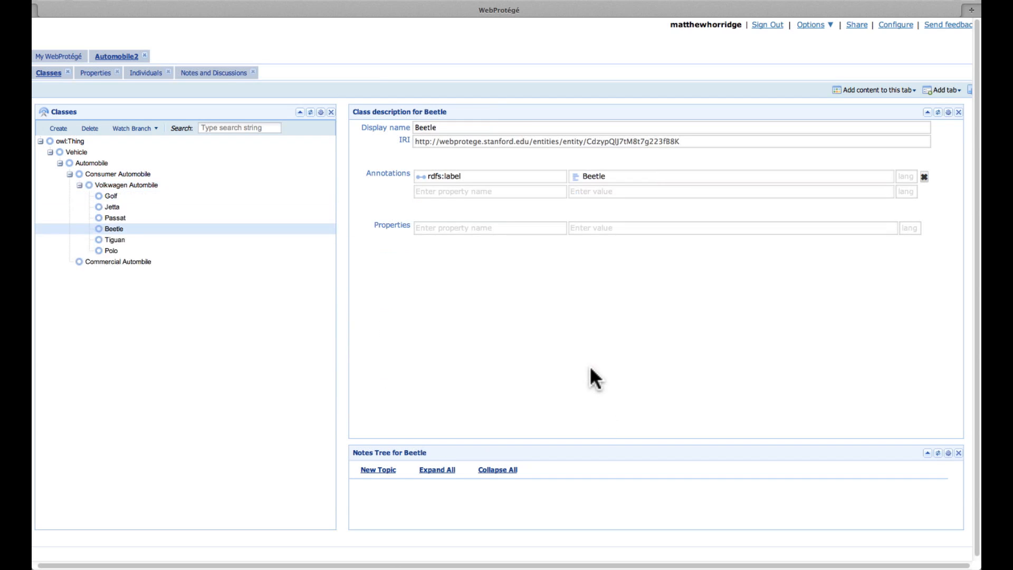
Examine the class descriptions of the Golf, Passat, Beetle and Jetta subclasses and their parent Volkwagen Autombile
left_click(112, 196)
left_click(134, 185)
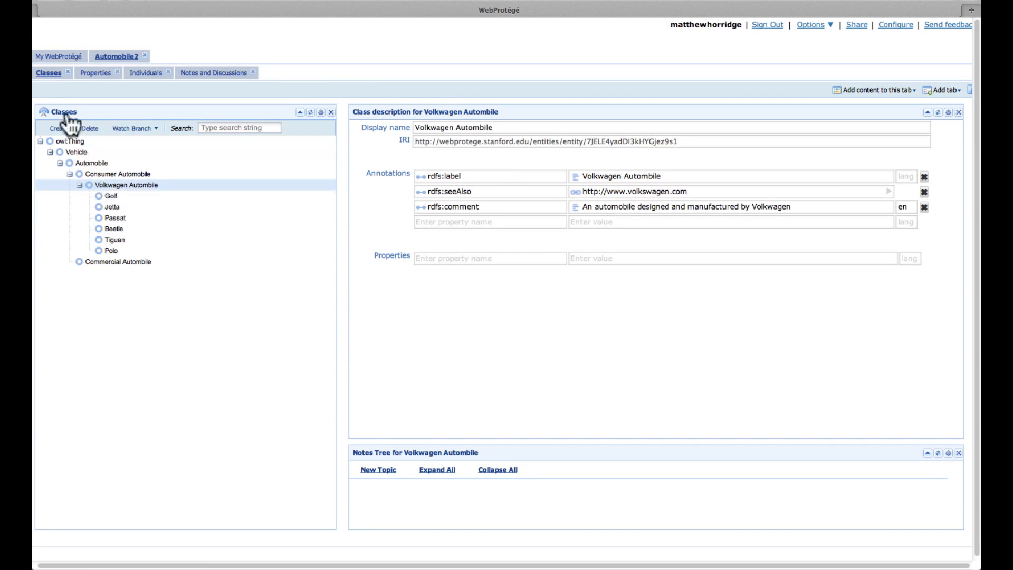
left_click(112, 196)
left_click(117, 218)
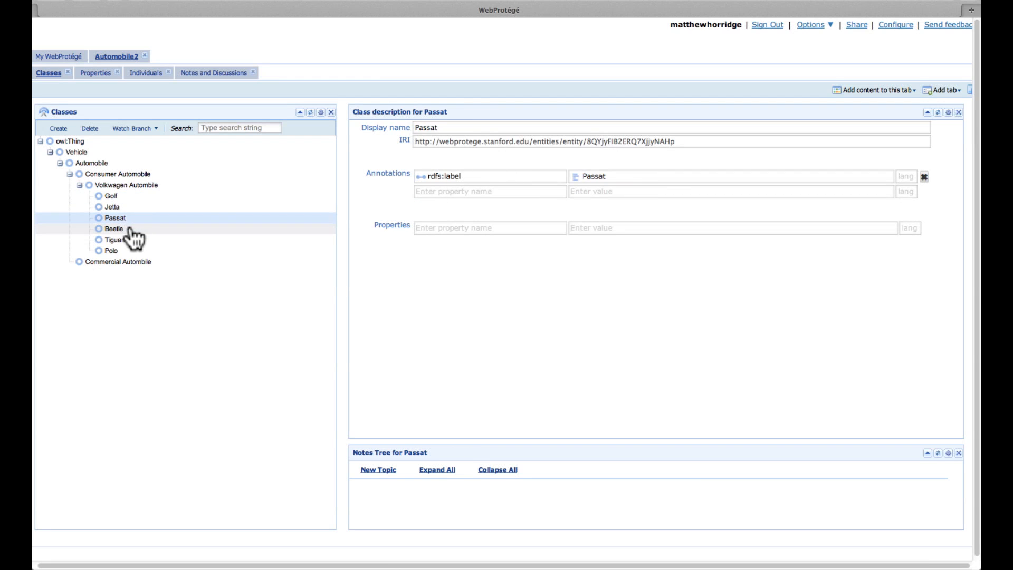
left_click(130, 229)
left_click(130, 218)
left_click(130, 208)
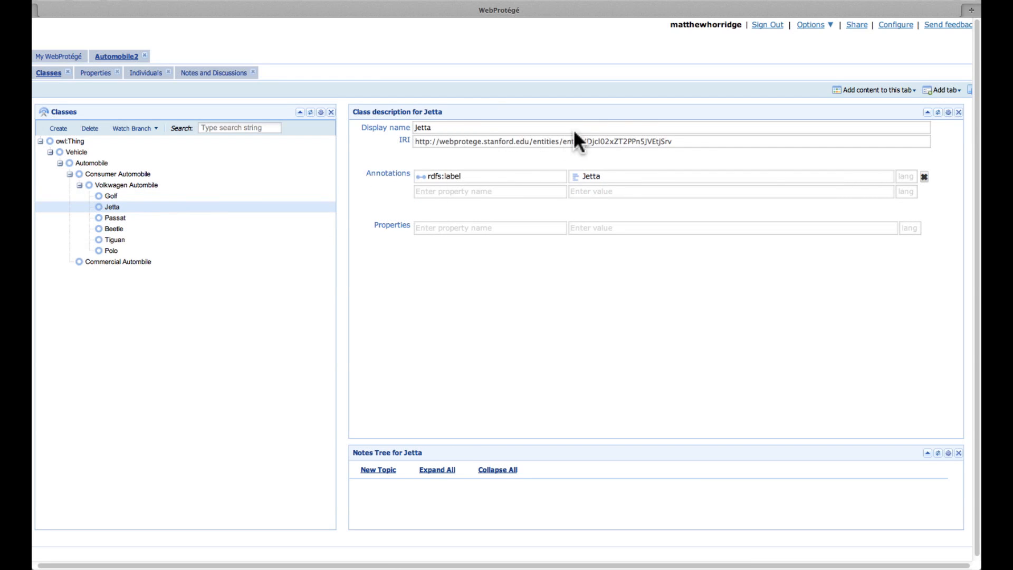
left_click(138, 198)
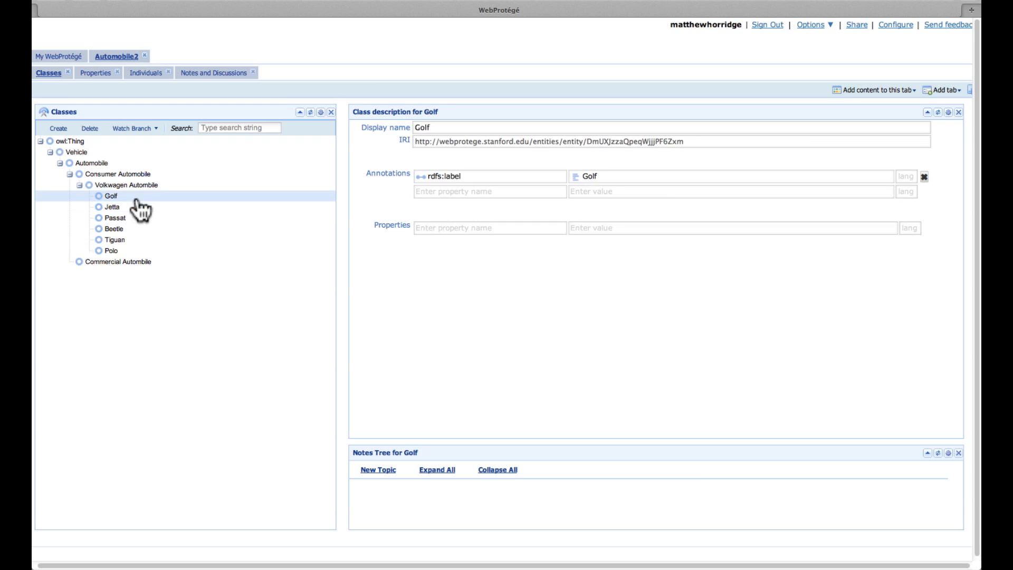
left_click(143, 187)
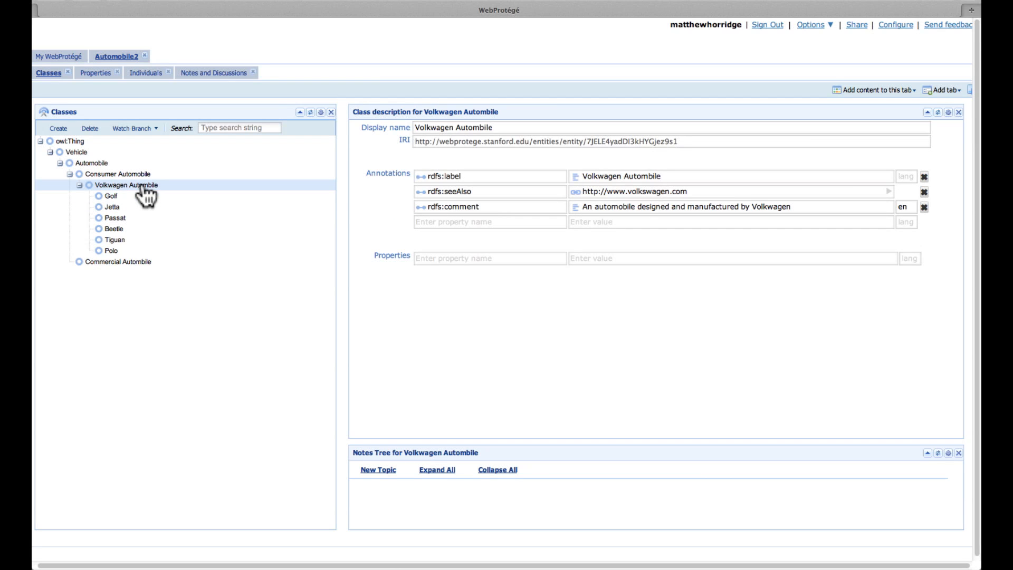
Add a skos:altLabel annotation to the Golf class with the value "Rabbit" and the language en
left_click(123, 196)
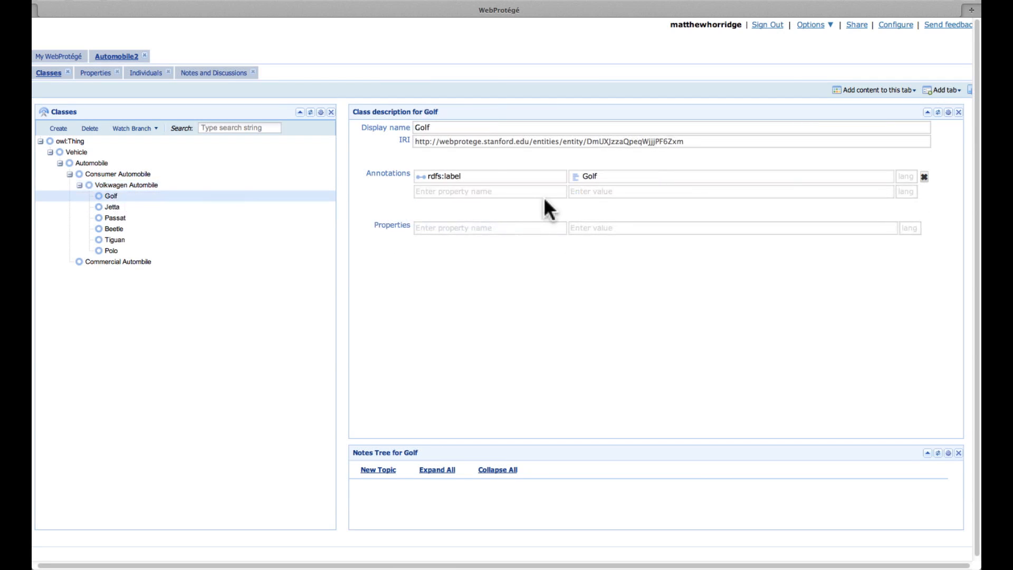
left_click(495, 191)
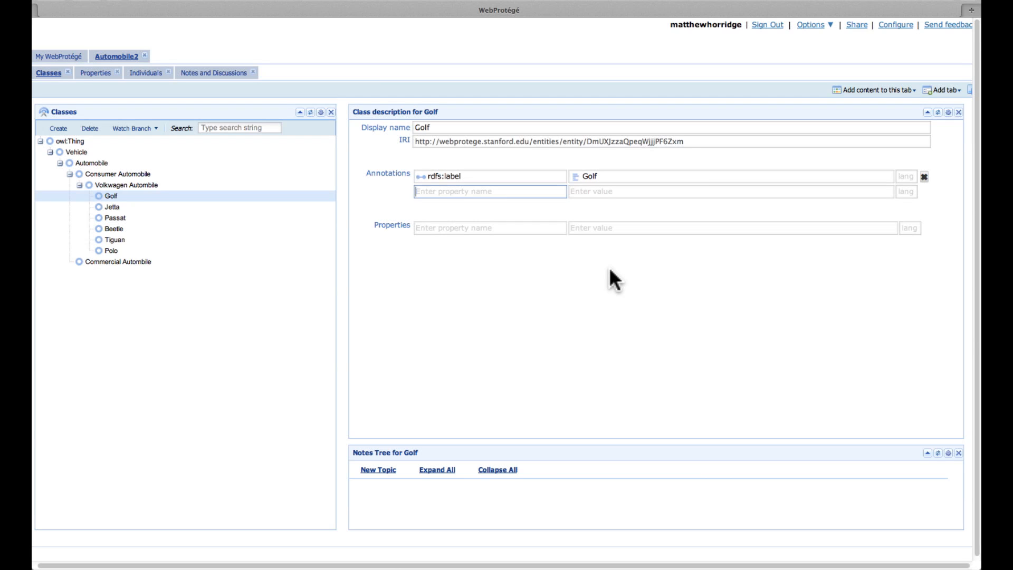
type("a")
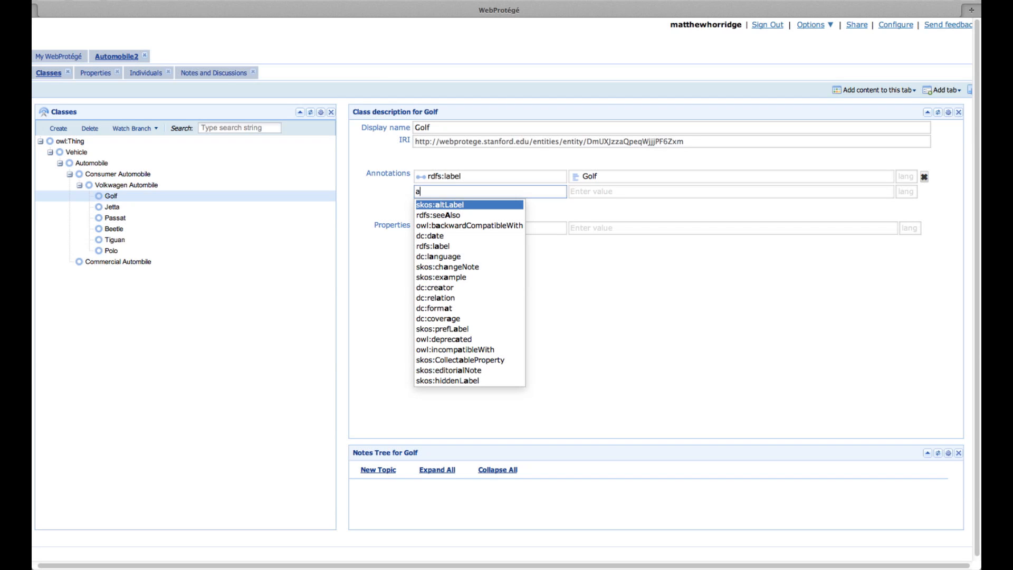
key("Return")
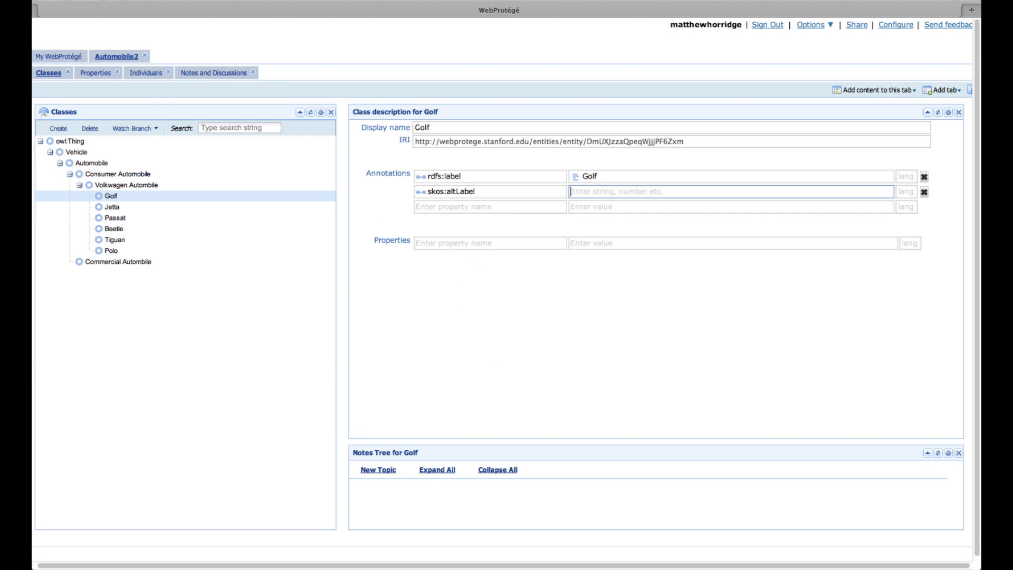
type("Rabbit")
key("Return")
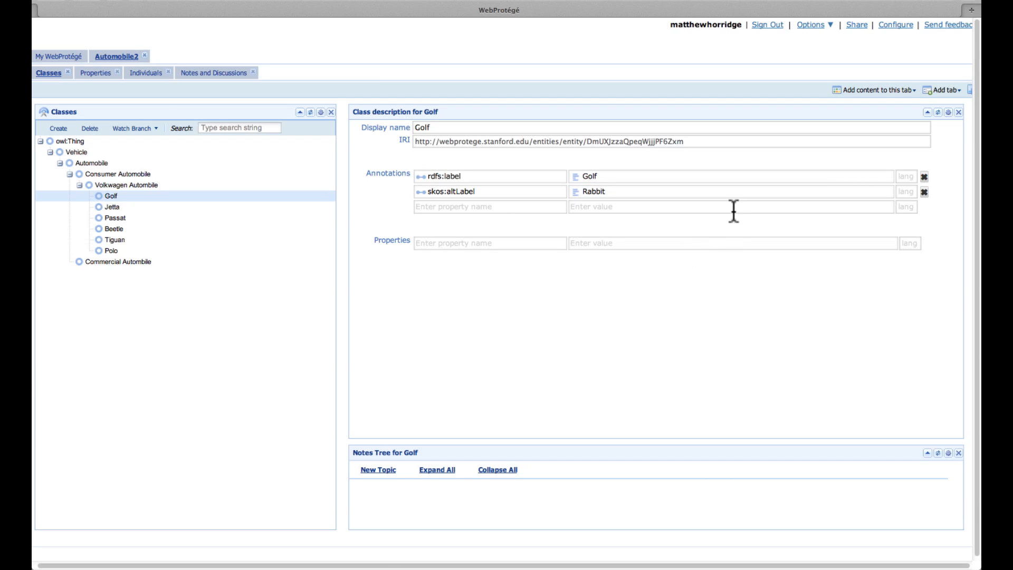
left_click(907, 191)
type("en")
key("Return")
Create the subclasses Golf (Standard), Golf Estate, Golf GTI, Golf TDI and Golf Cabriolet together under the Golf class
left_click(58, 128)
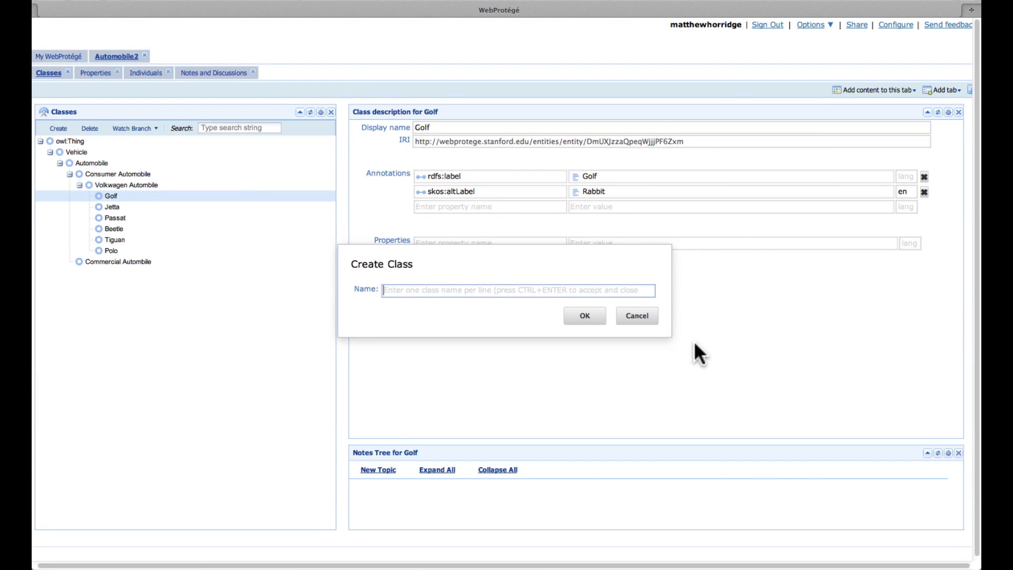
type("Golf (Stan")
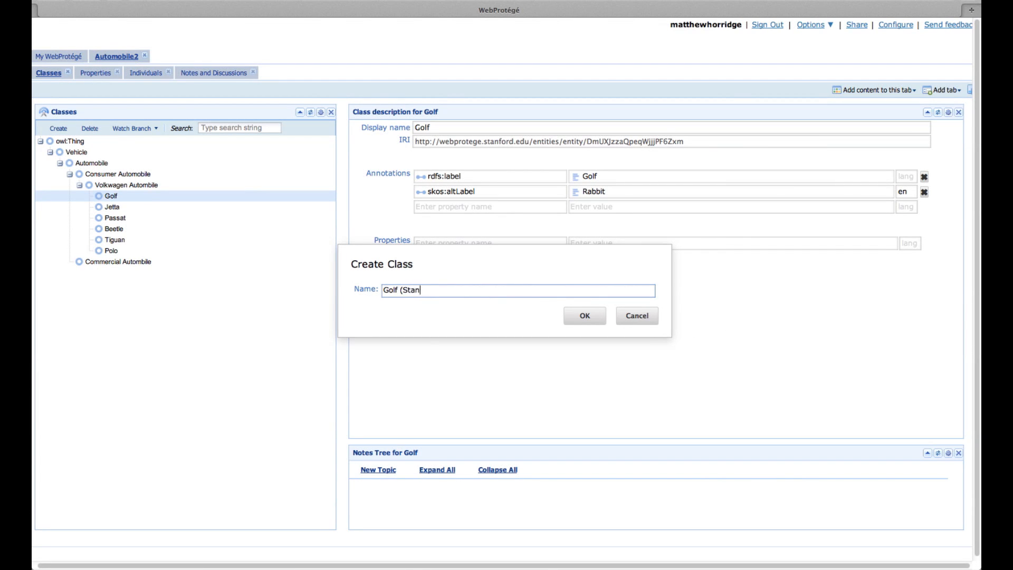
type("dard)")
key("Return")
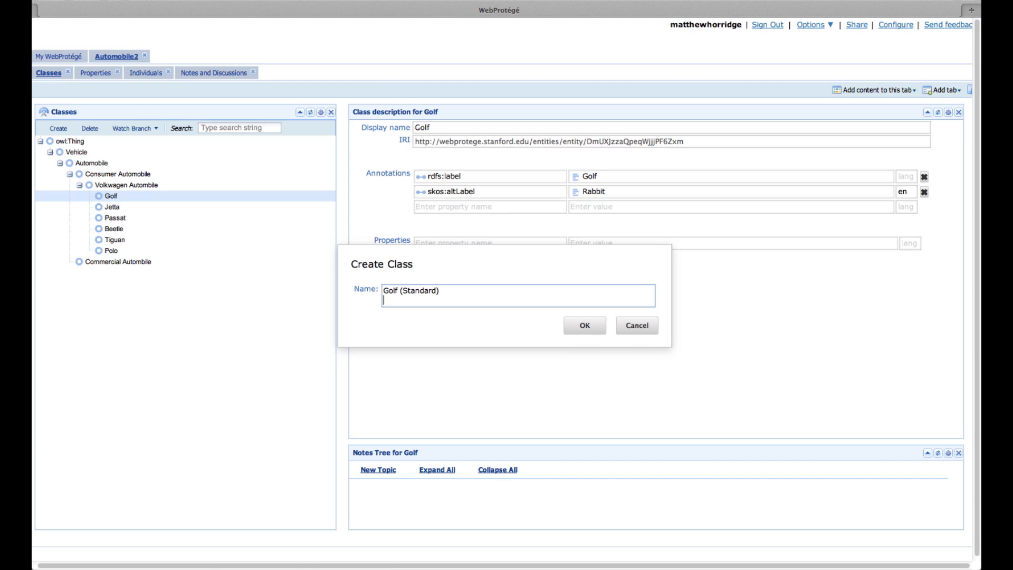
type("Golf Estate")
key("Return")
type("Gofl")
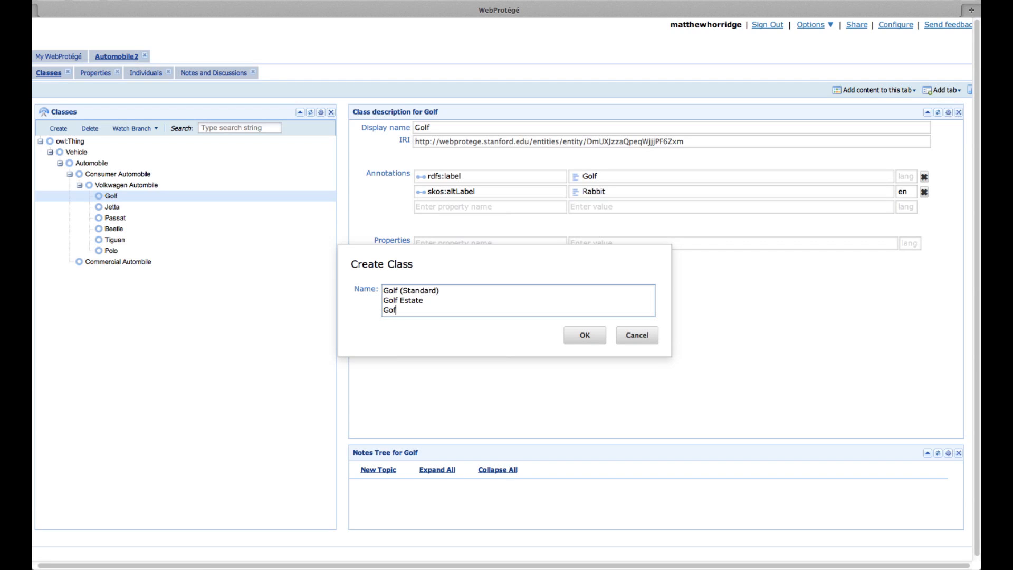
key("BackSpace")
key("BackSpace")
type("lf GTI")
key("Return")
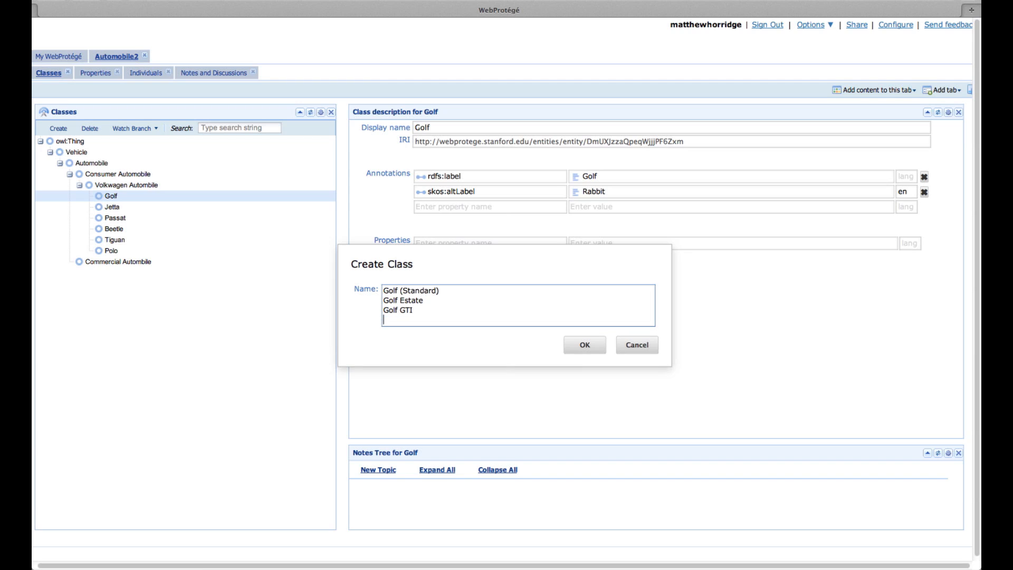
type("GolfTDI")
key("Left")
key("Left")
key("Left")
key("Right")
key("Right")
key("Right")
scroll(505, 305, "right", 1)
key("Return")
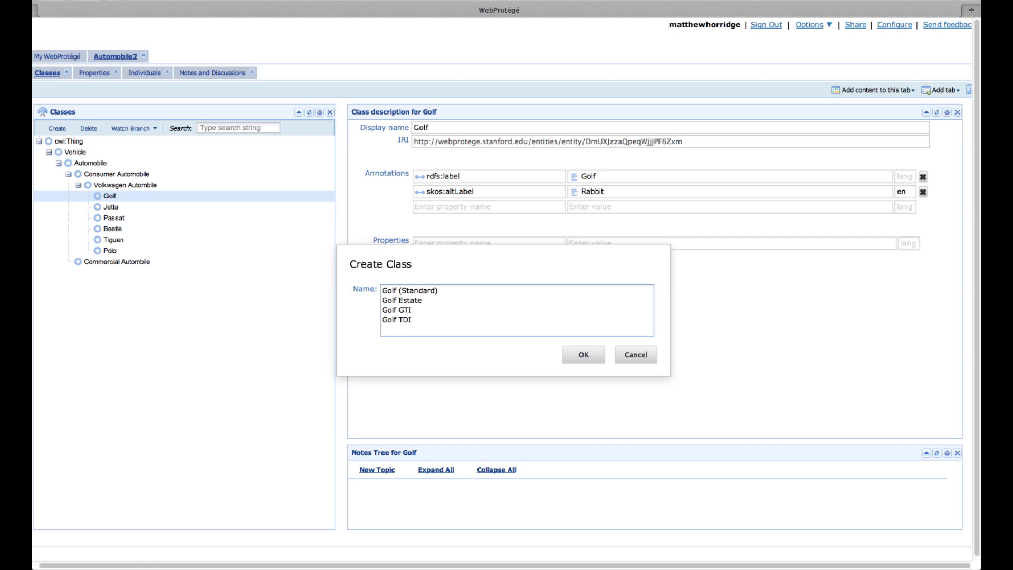
type("Golf Cabriolet")
key("Return")
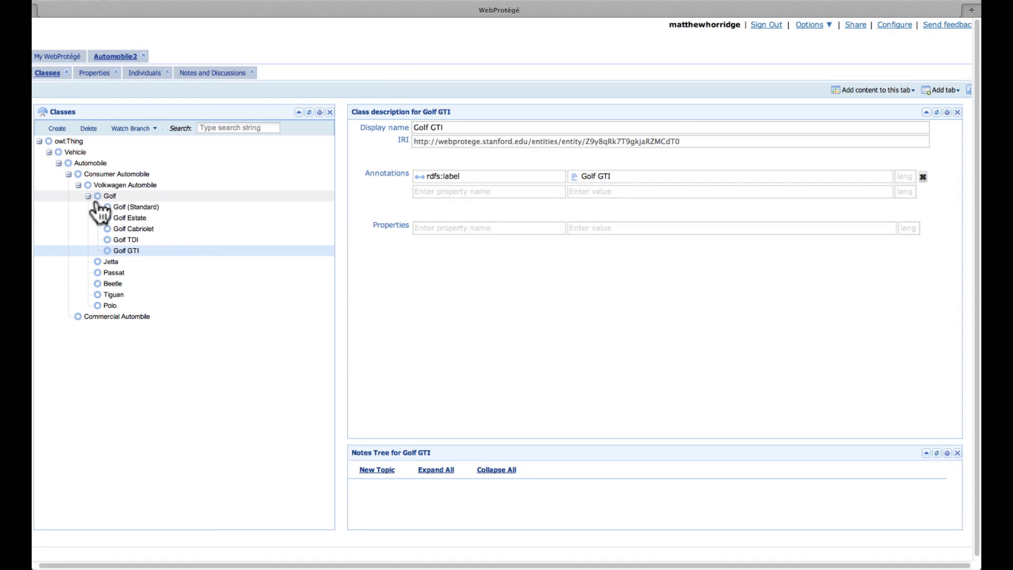
Add a new hasBodyStyle property to the Automobile class, with a new class named Body Style as its value
left_click(120, 195)
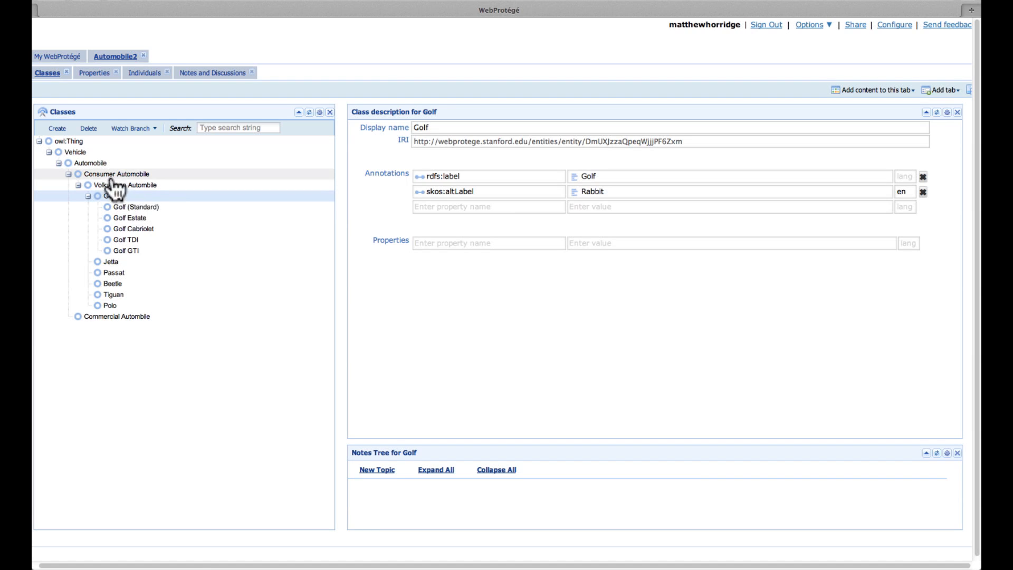
left_click(87, 163)
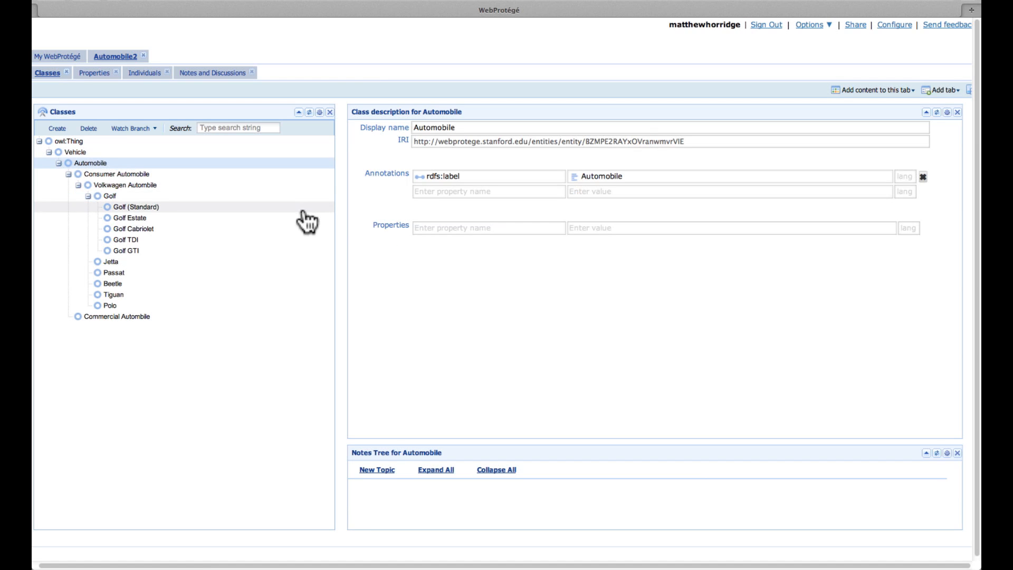
left_click(446, 227)
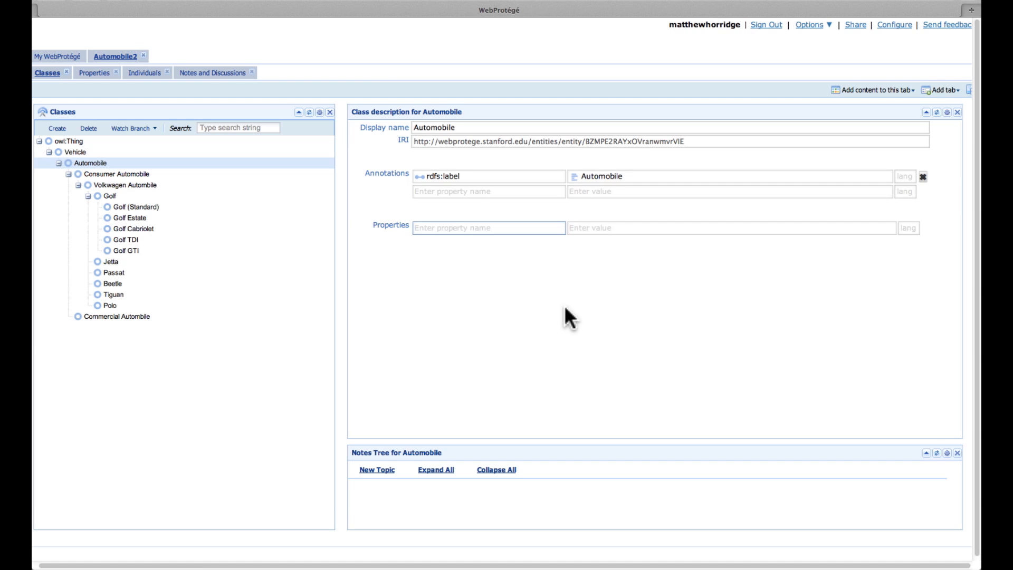
type("hasBodyStyle")
key("Tab")
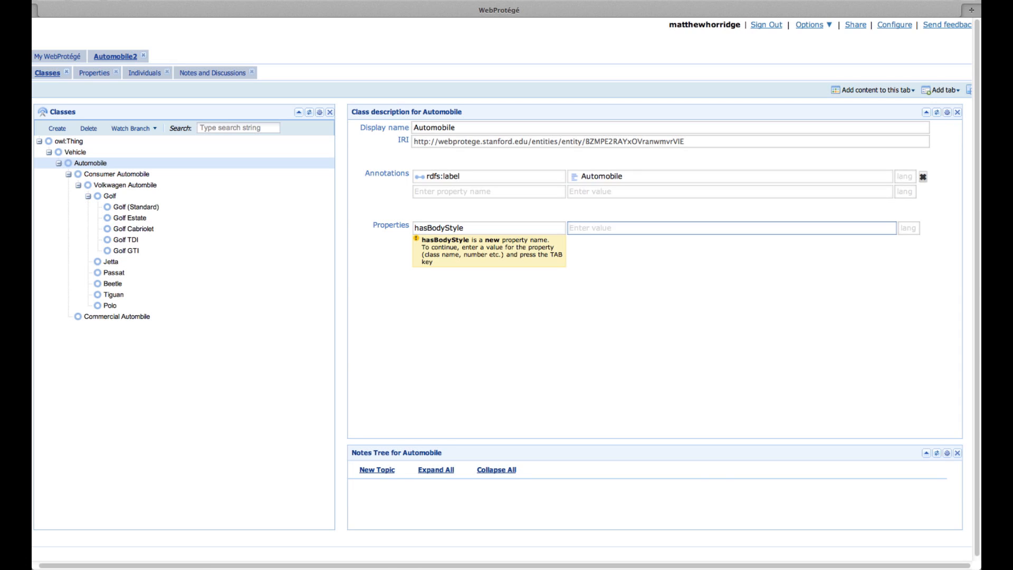
type("Body")
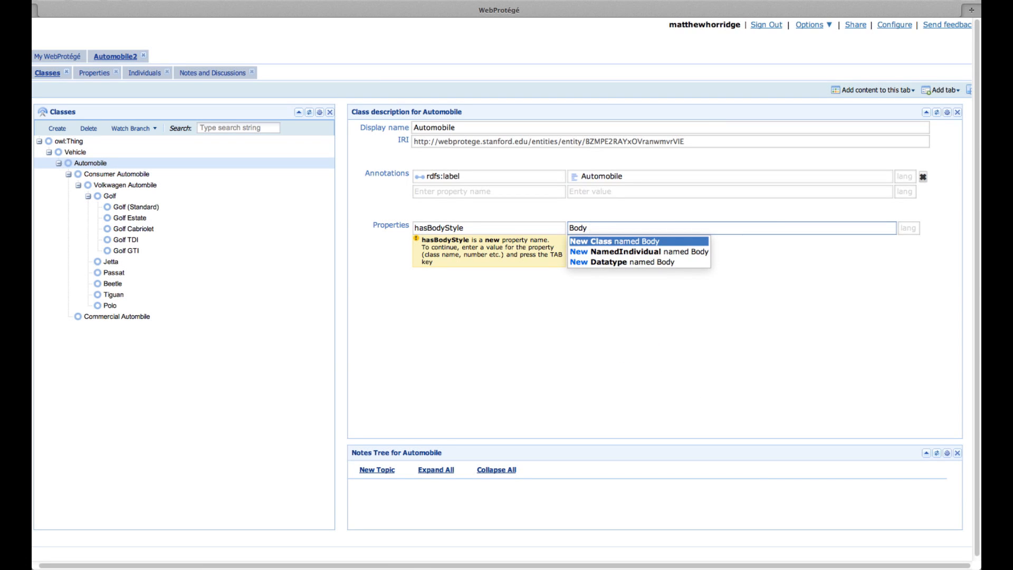
type(" Style")
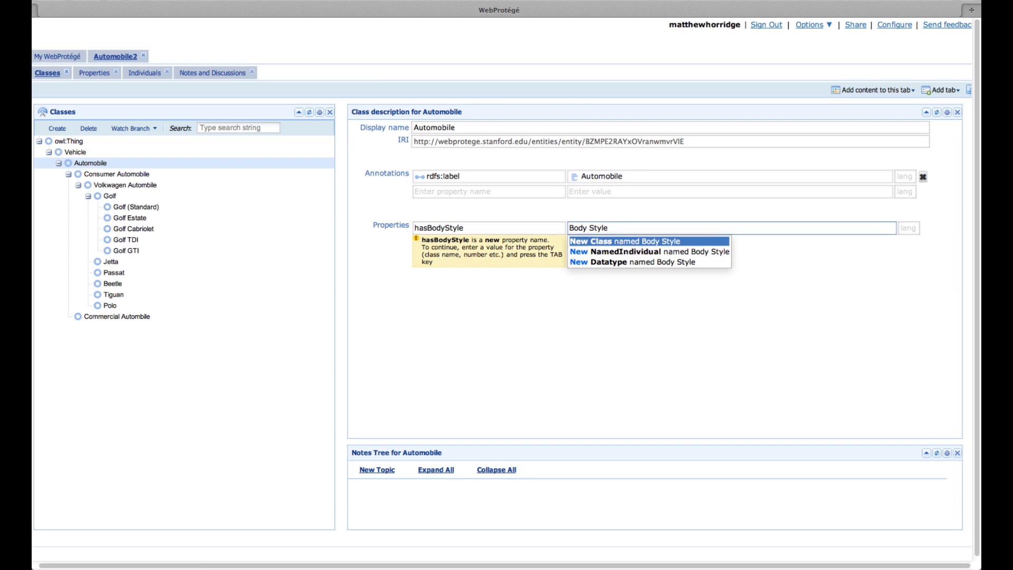
key("Down")
key("Up")
key("Down")
key("Down")
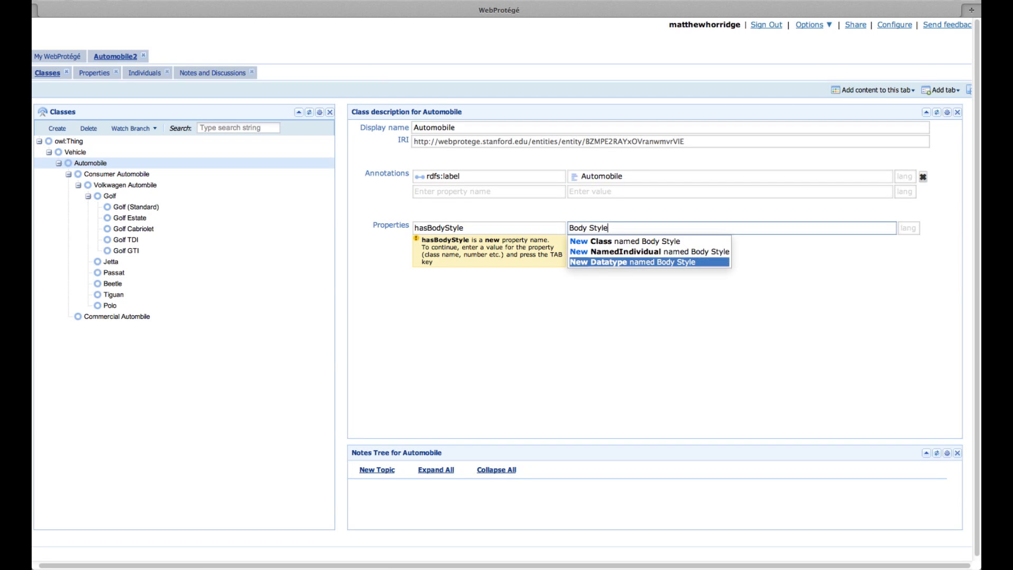
key("Up")
key("Up")
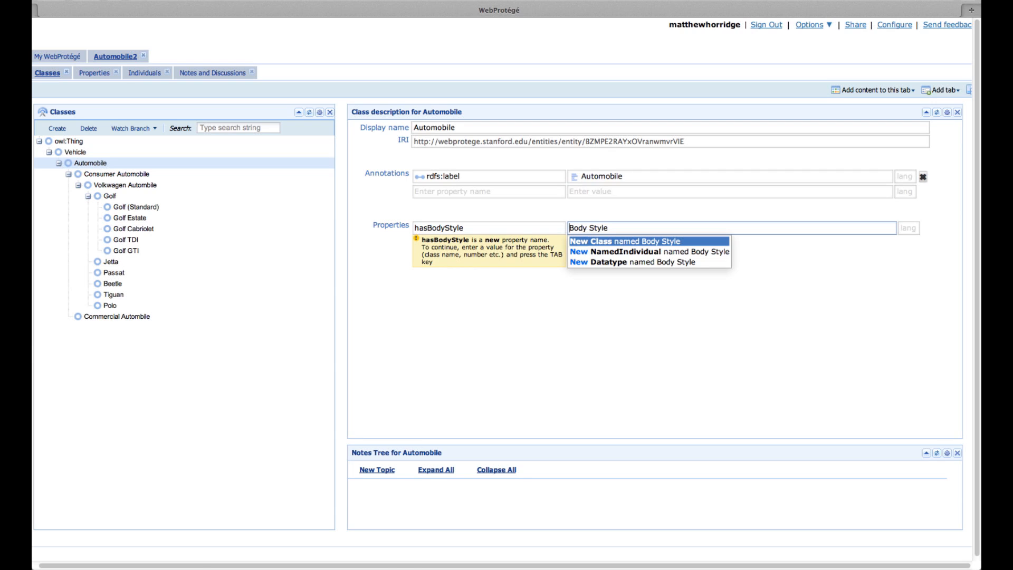
key("Down")
key("Down")
key("Up")
key("Up")
key("Right")
key("Return")
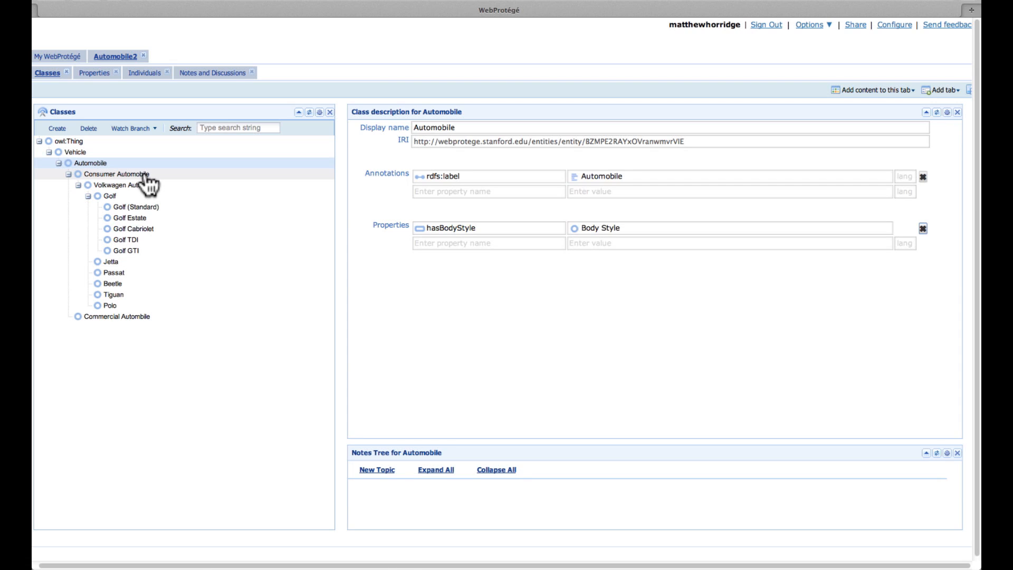
Give the Golf Cabriolet class the property hasBodyStyle with a new class named Sport as its value
left_click(133, 230)
left_click(468, 228)
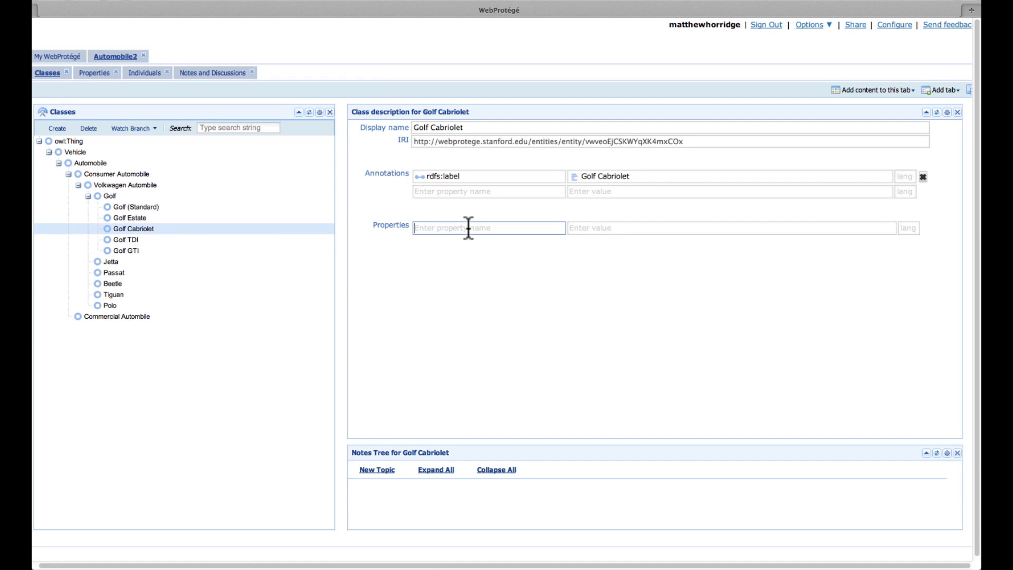
type("has")
key("Return")
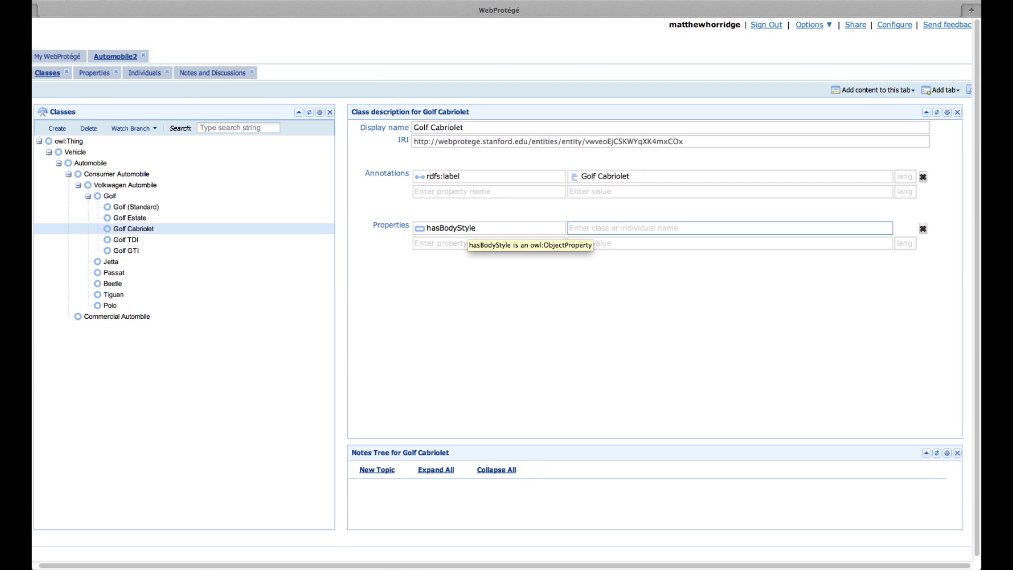
type("Sports")
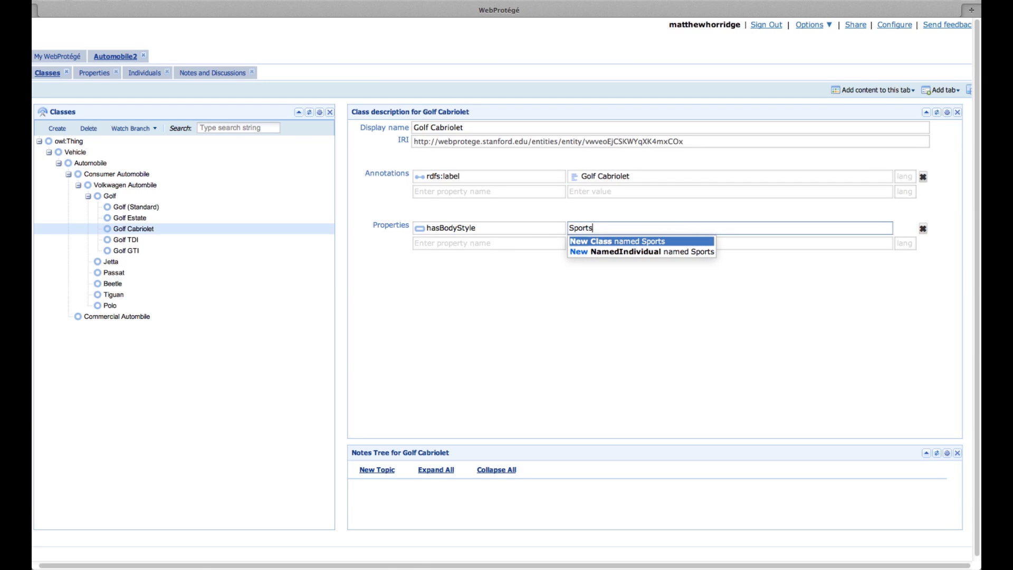
key("BackSpace")
key("Return")
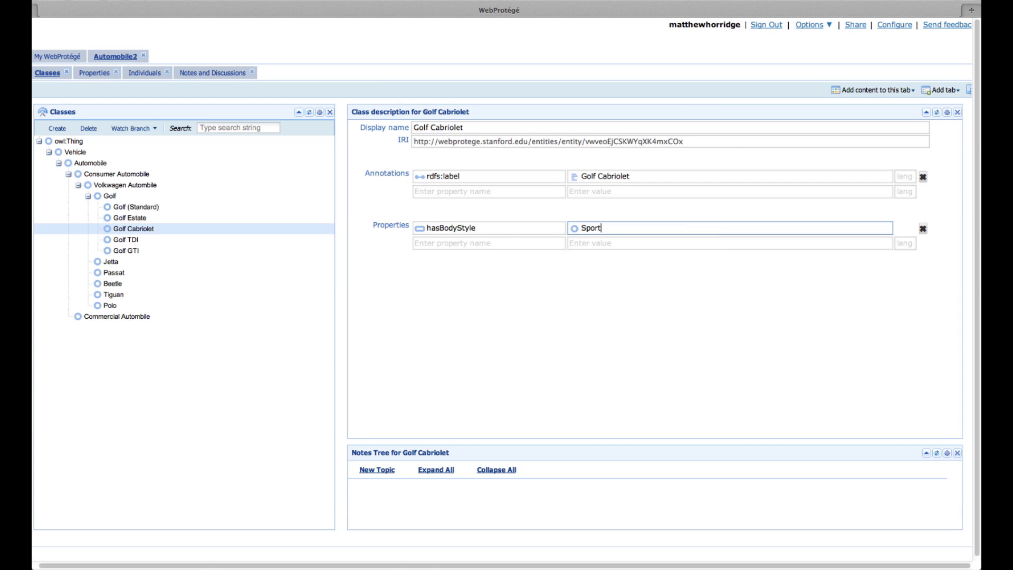
Refresh the class tree and move the Sport class under Body Style
left_click(111, 197)
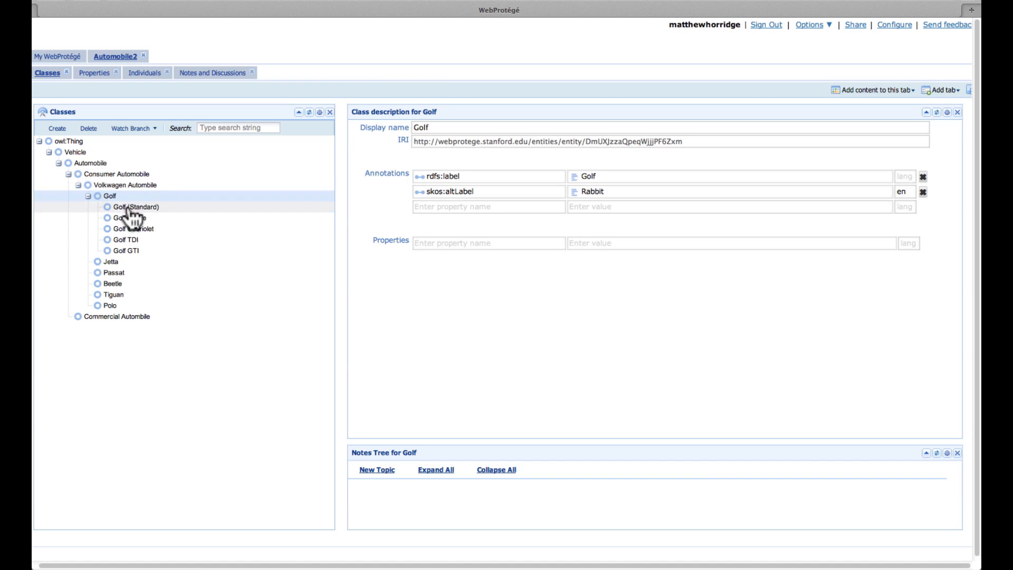
left_click(138, 207)
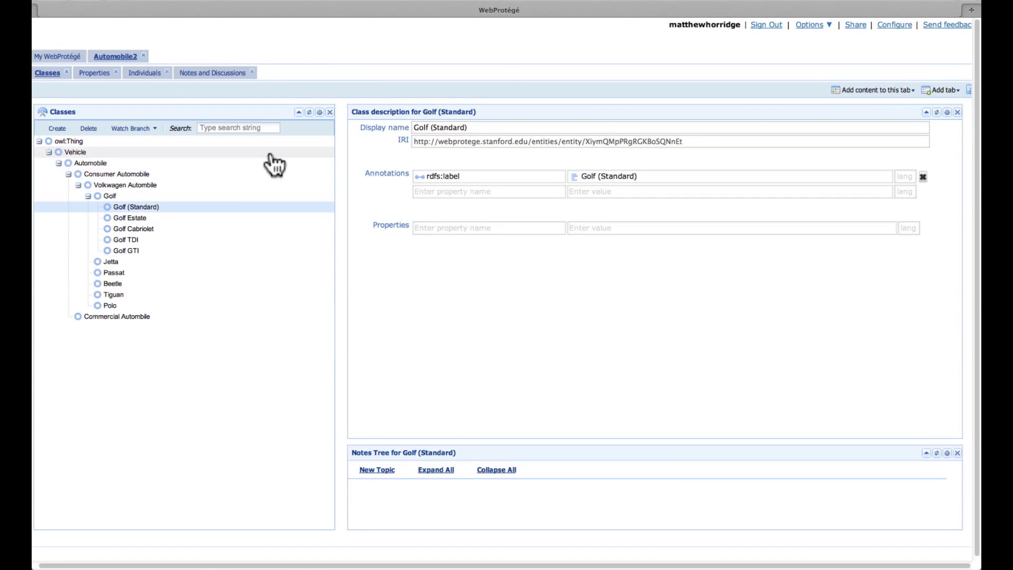
left_click(309, 112)
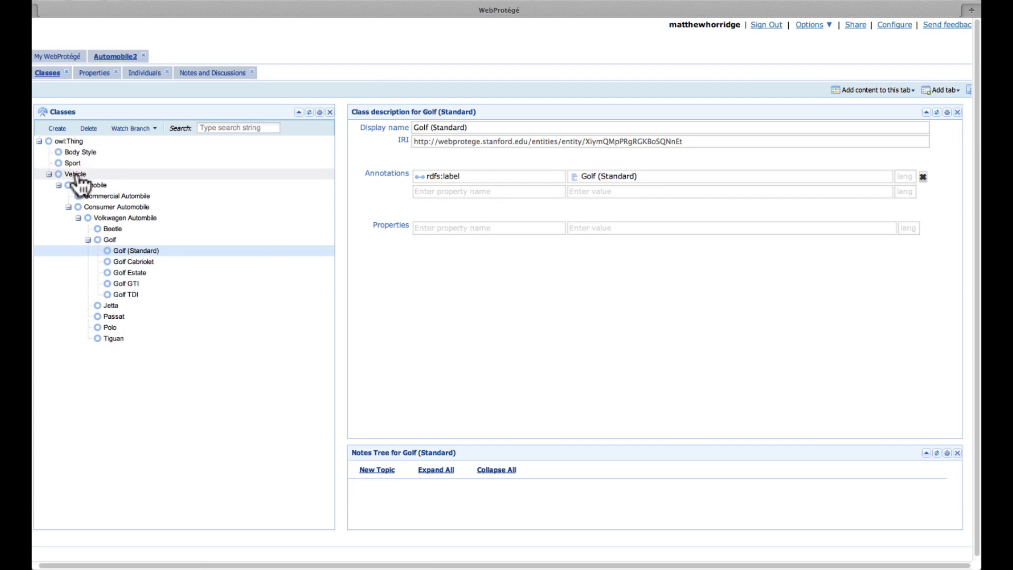
left_click(73, 144)
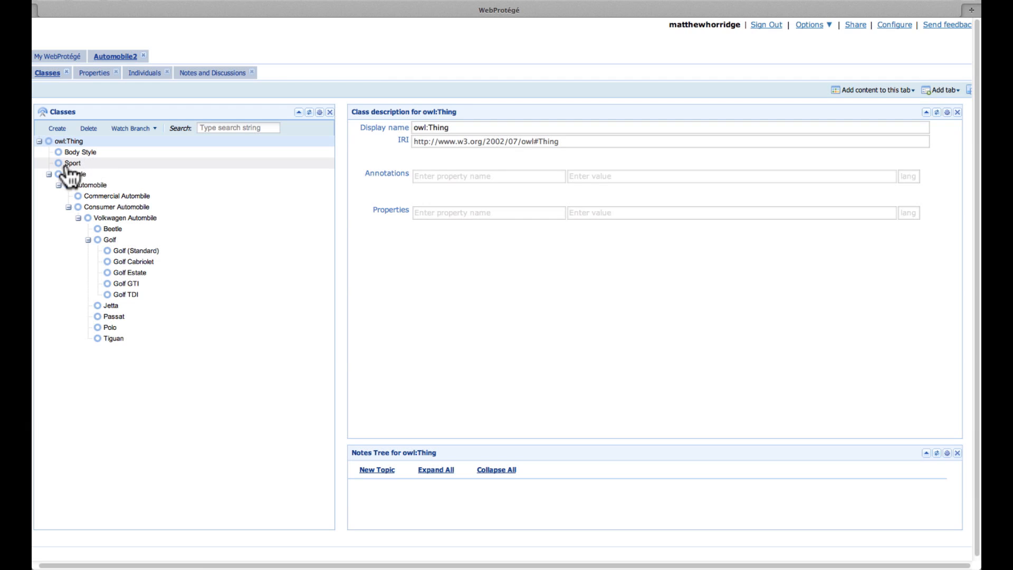
left_click(68, 163)
left_click_drag(70, 170, 79, 153)
left_click(604, 178)
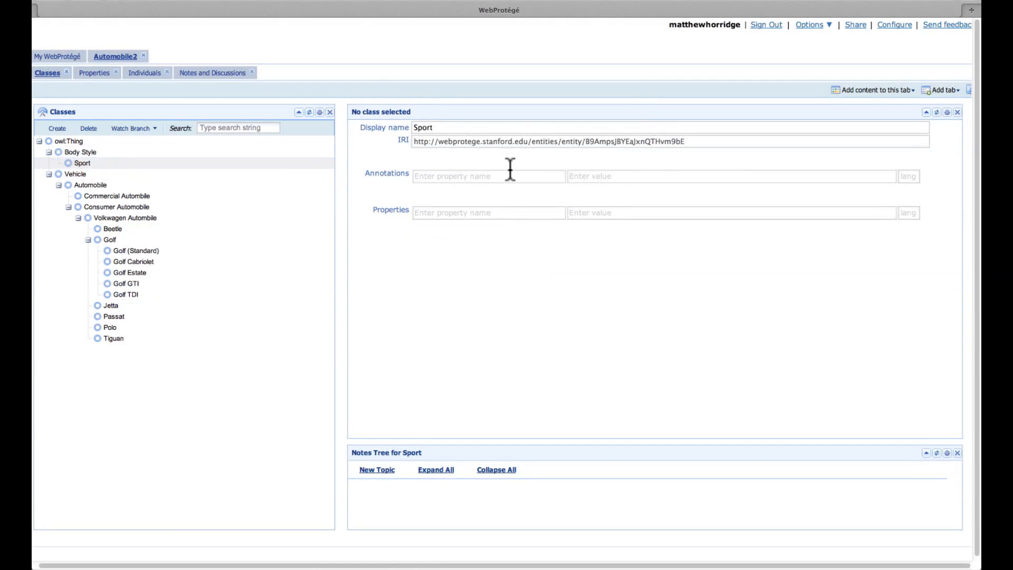
Create the subclasses Hatchback, SUV, Convertible, Sedan and Station Wagon together under the Body Style class
left_click(86, 152)
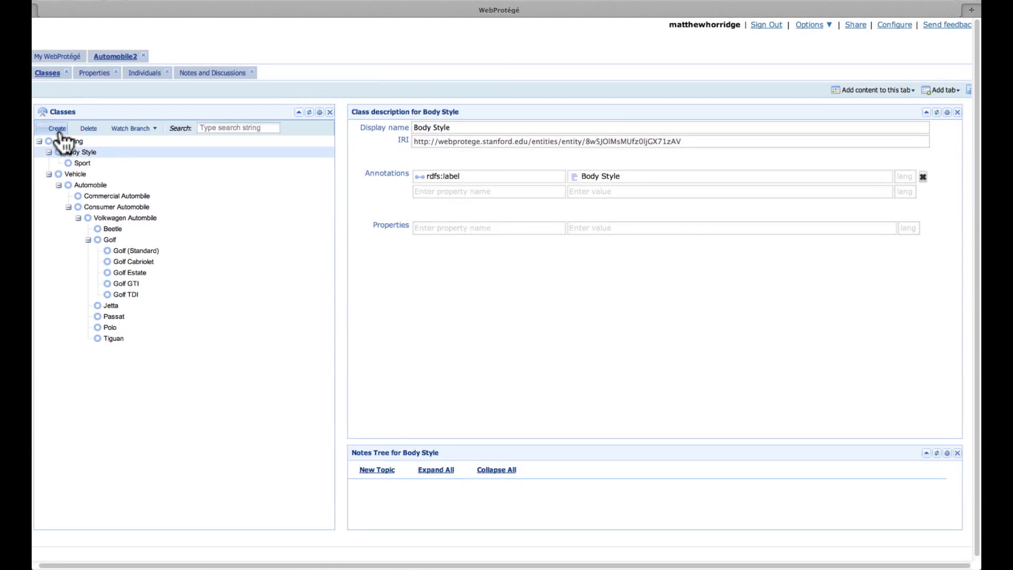
left_click(53, 128)
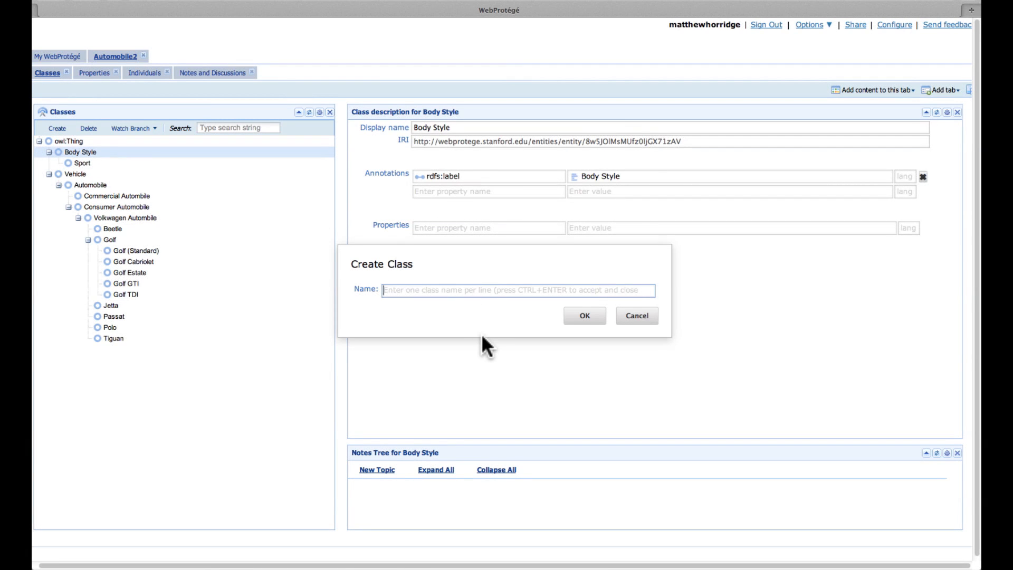
type("Hatch")
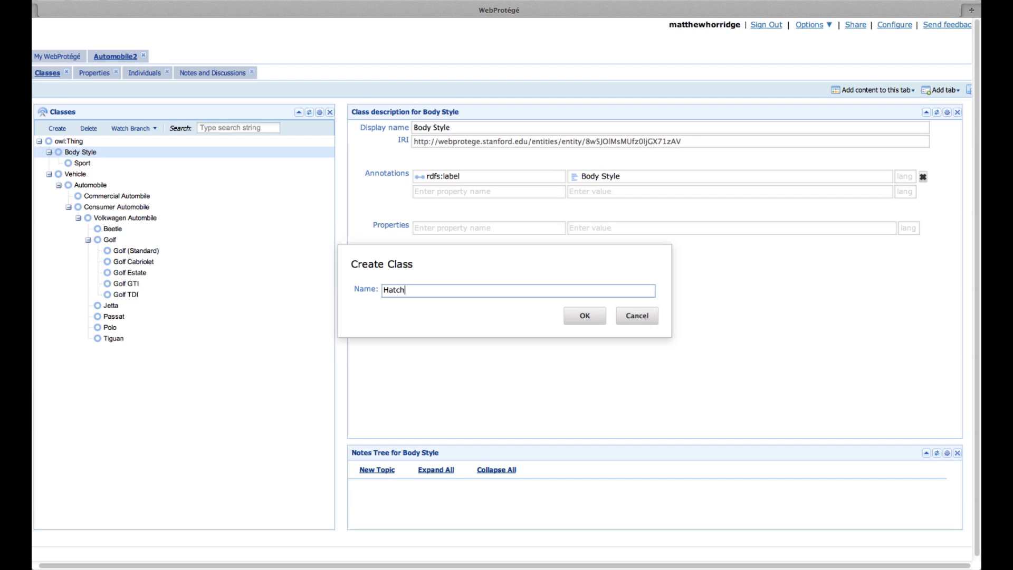
type("back")
key("Return")
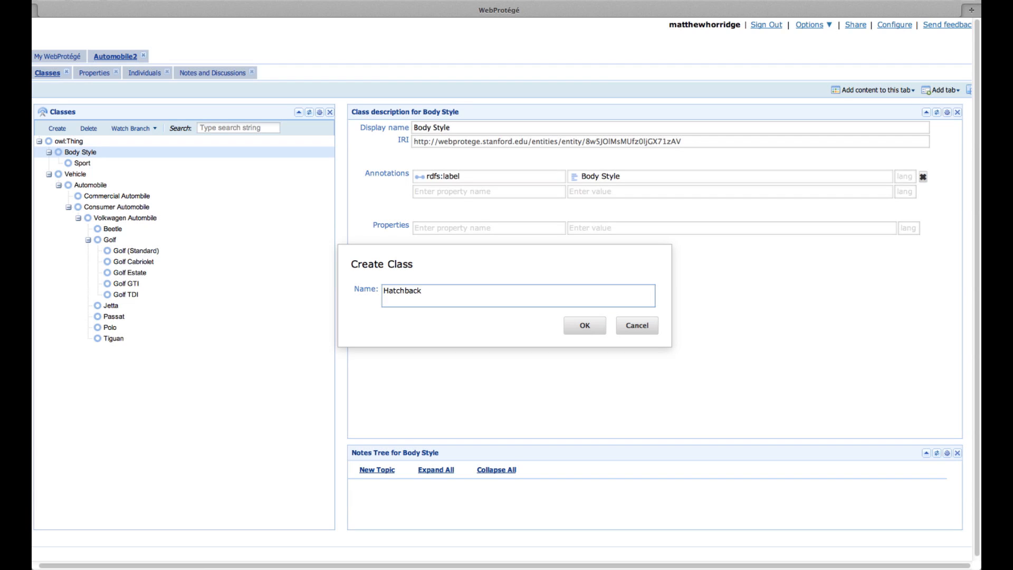
type("SUV")
key("Return")
type("Convertible")
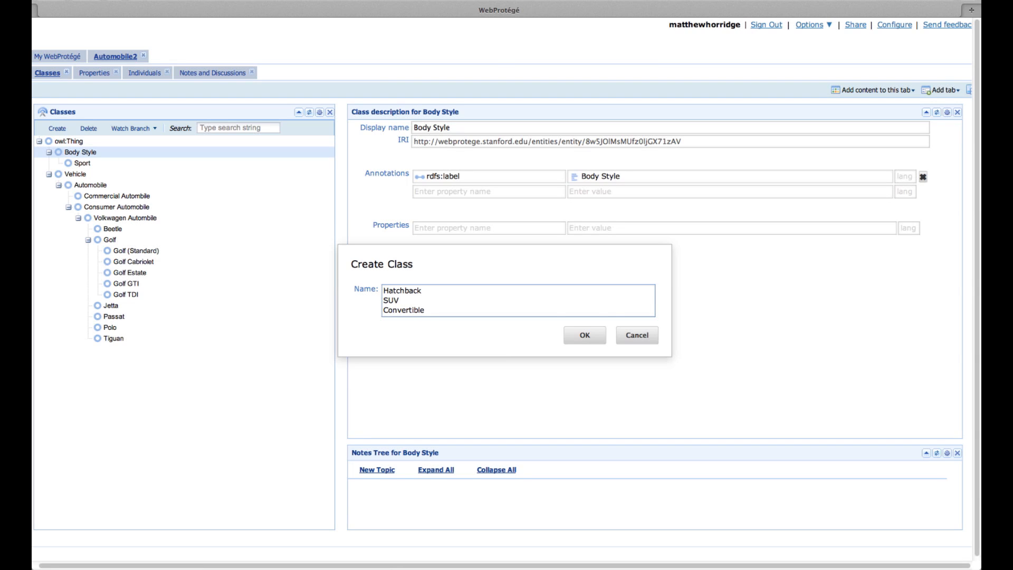
key("Return")
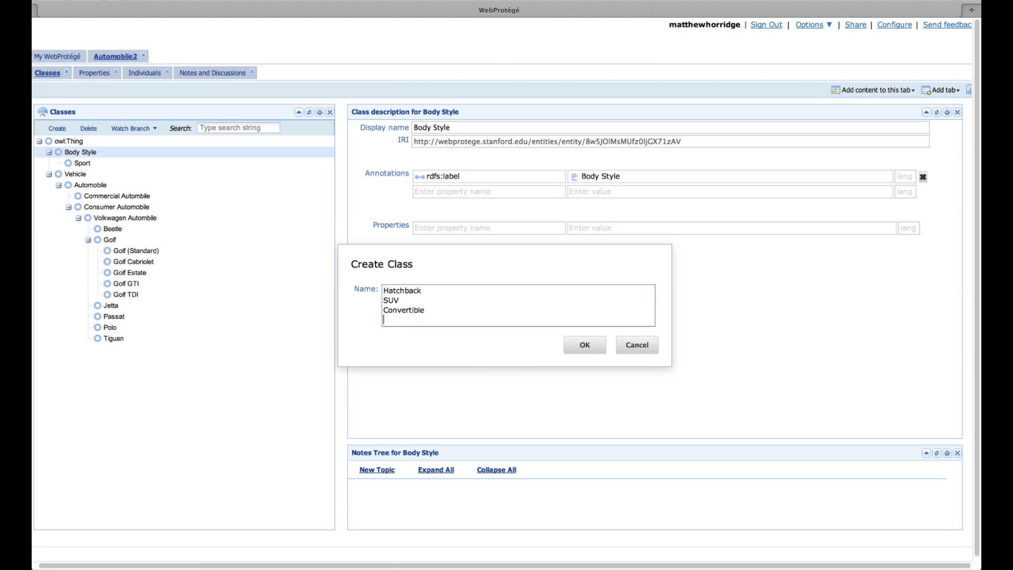
type("Sedan")
key("Return")
type("S")
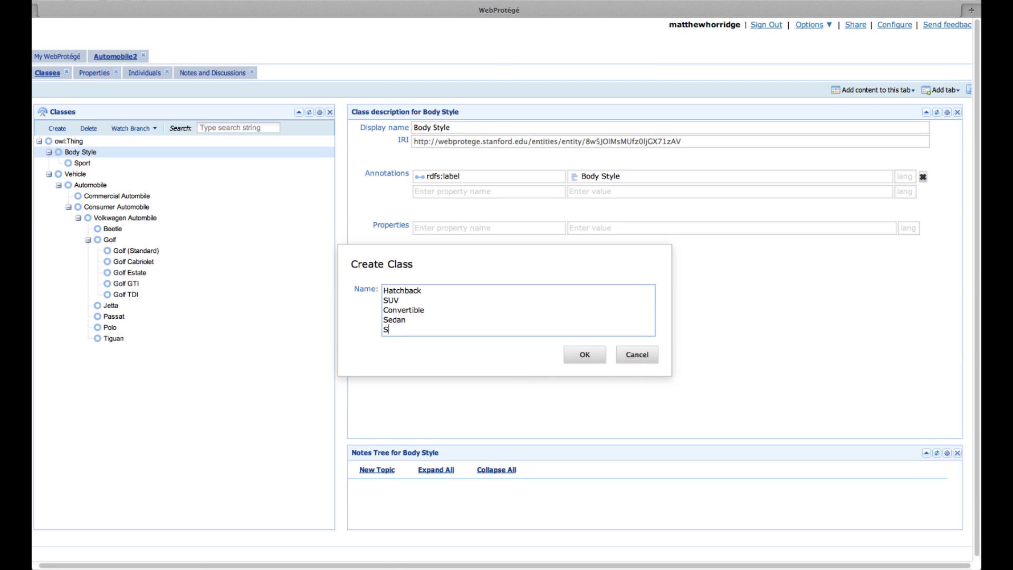
type("tation Wagon")
key("Return")
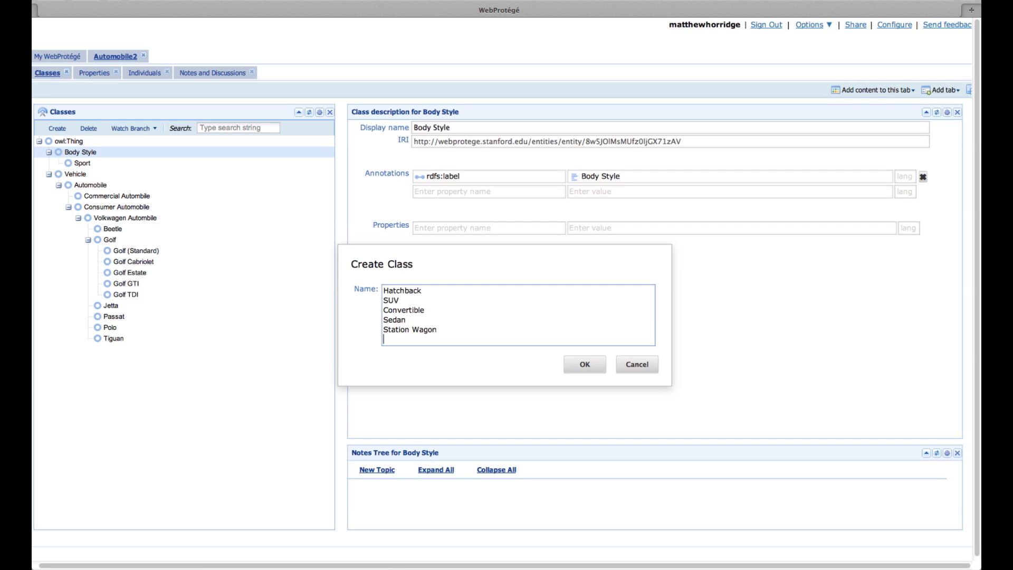
type("Sd")
key("BackSpace")
key("BackSpace")
key("BackSpace")
key("Return")
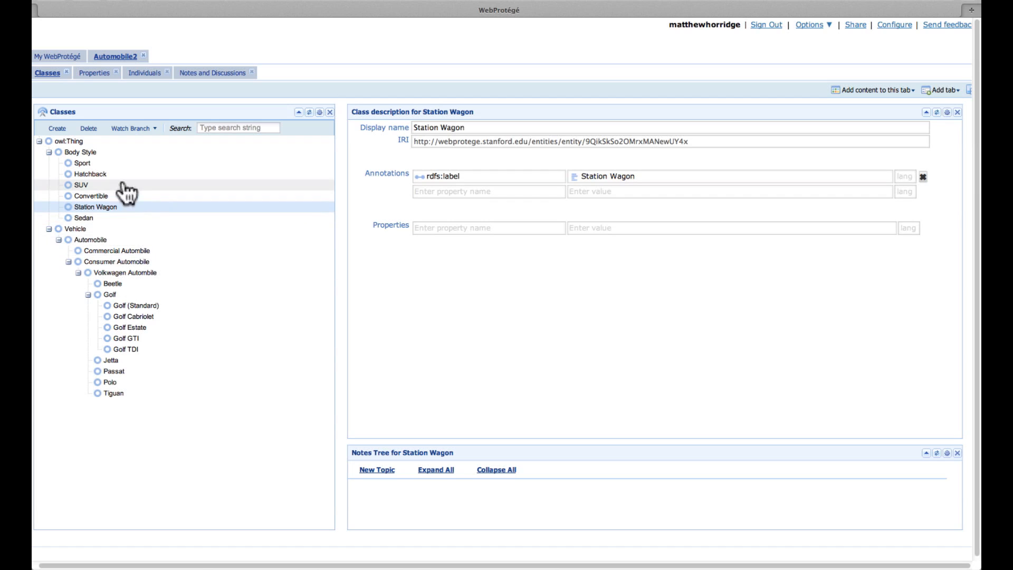
Change the hasBodyStyle value of the Golf Cabriolet class to the existing Convertible class
left_click(135, 340)
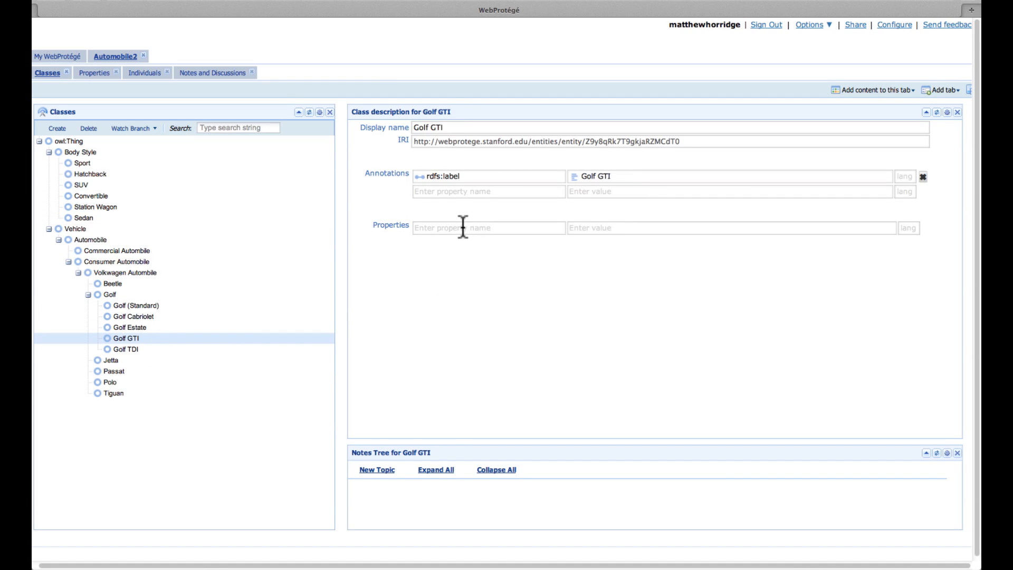
left_click(139, 317)
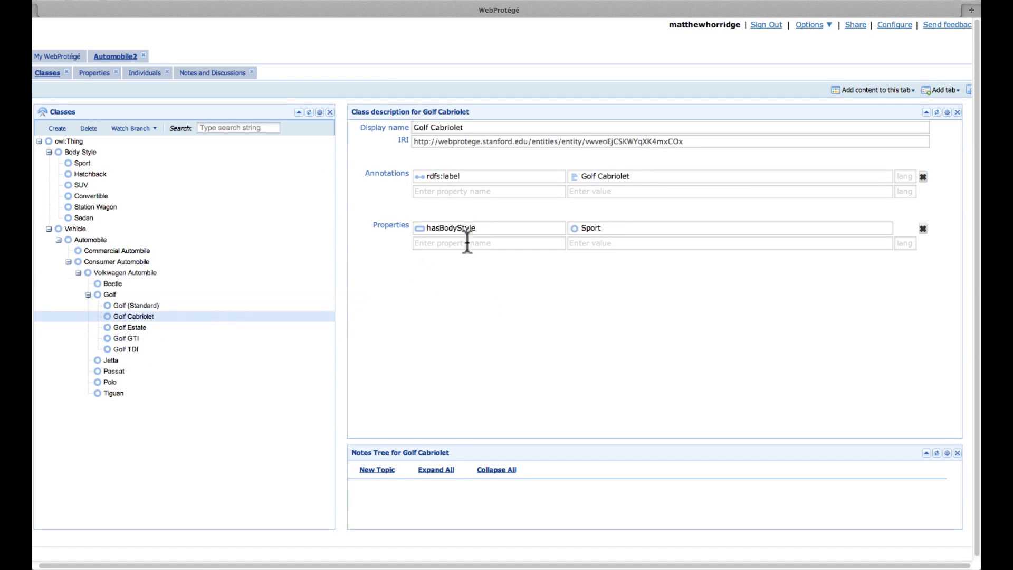
left_click(610, 227)
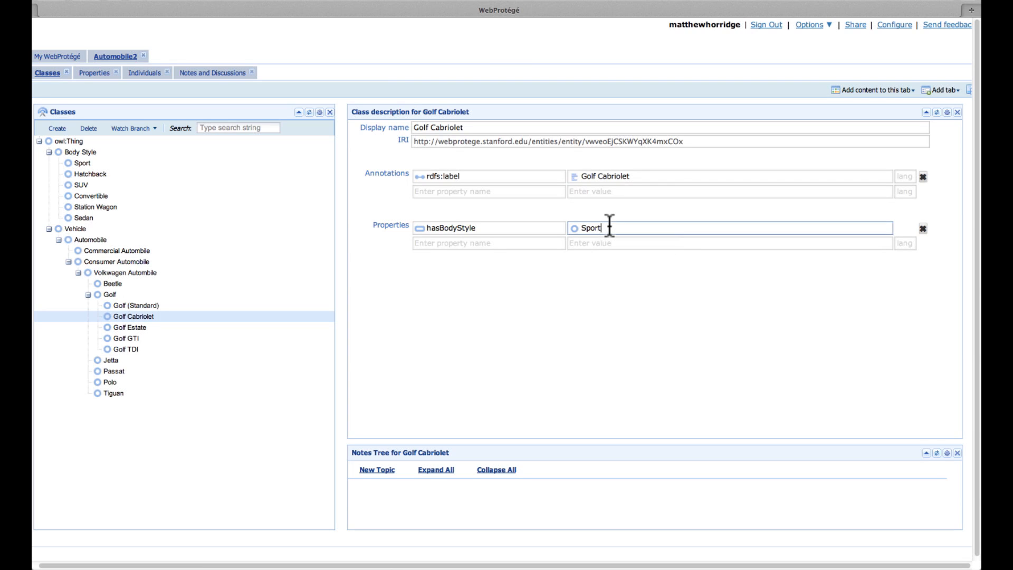
left_click_drag(610, 227, 542, 226)
type("Con")
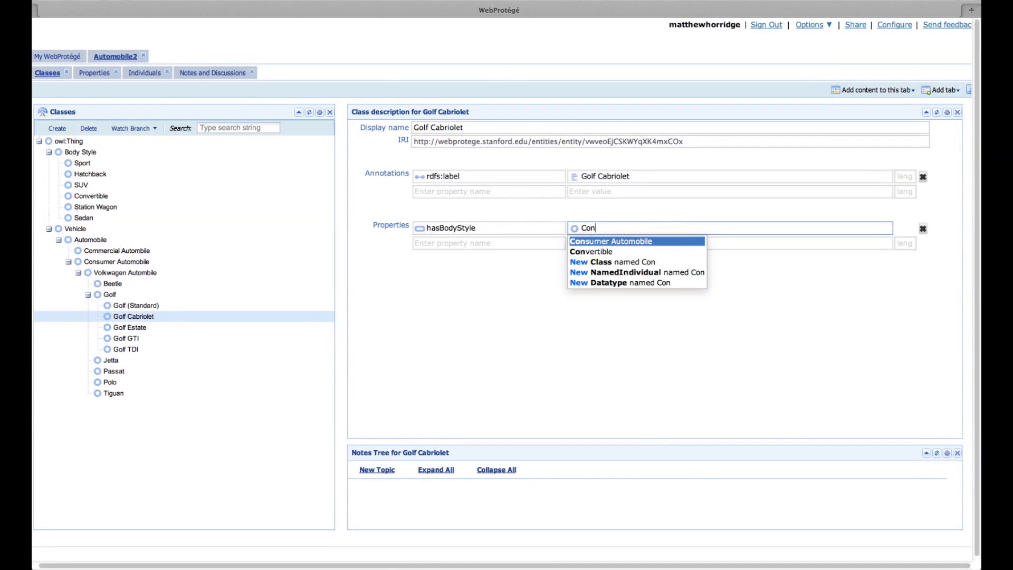
key("Down")
key("Return")
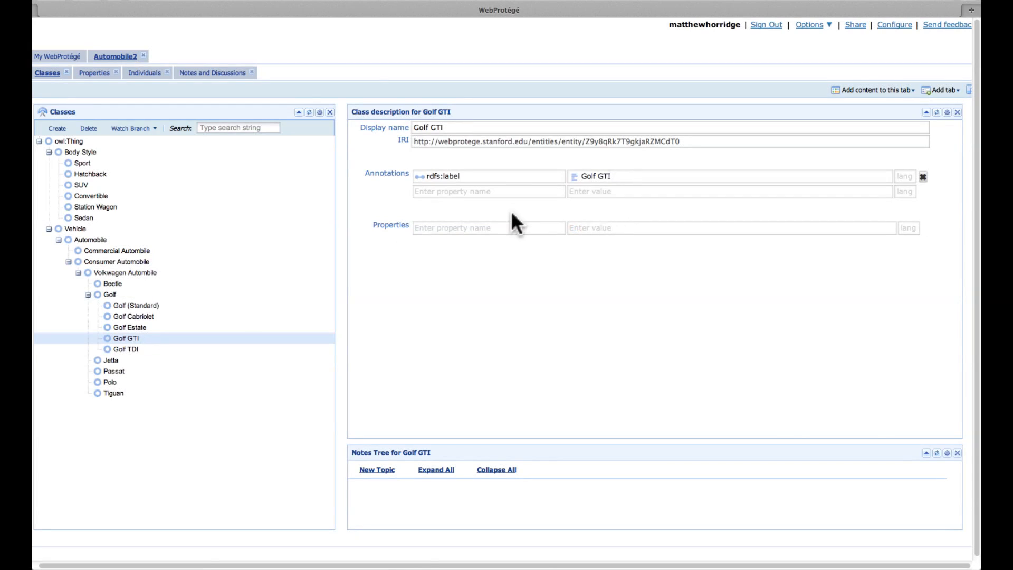
Give the Golf GTI class the property hasBodyStyle with the existing Sport class as its value
left_click(501, 227)
type("has")
key("Return")
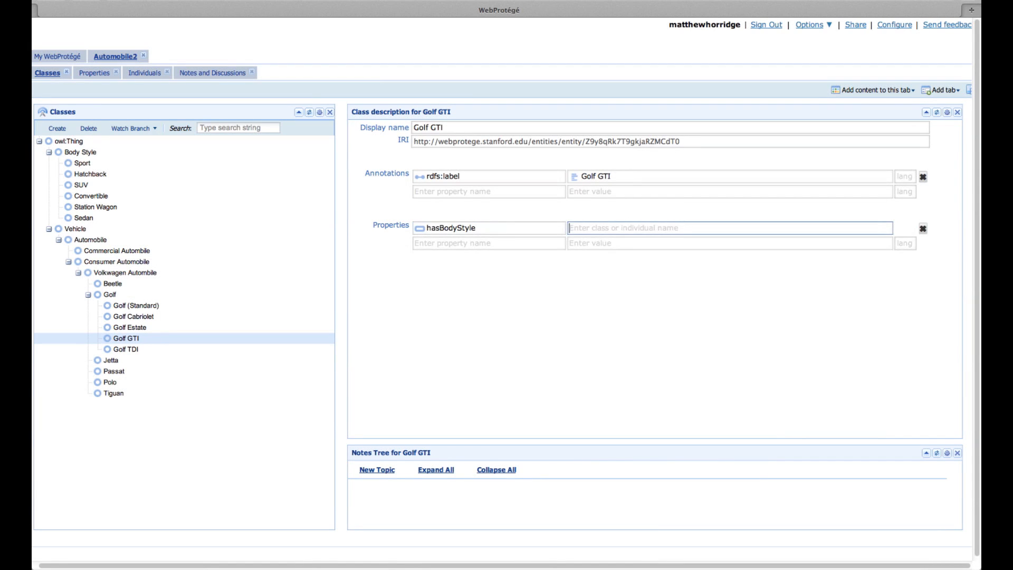
type("Sp")
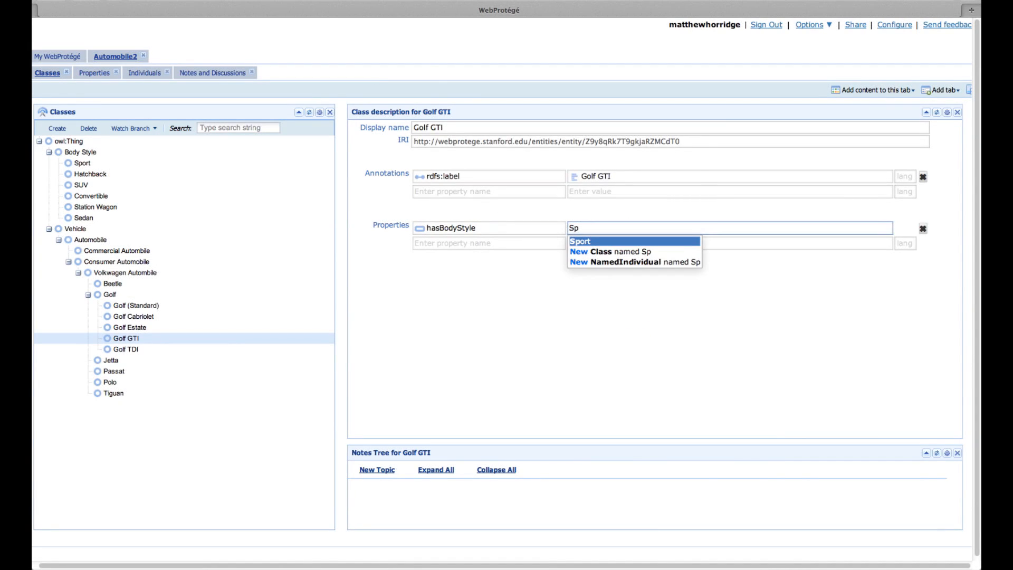
key("Return")
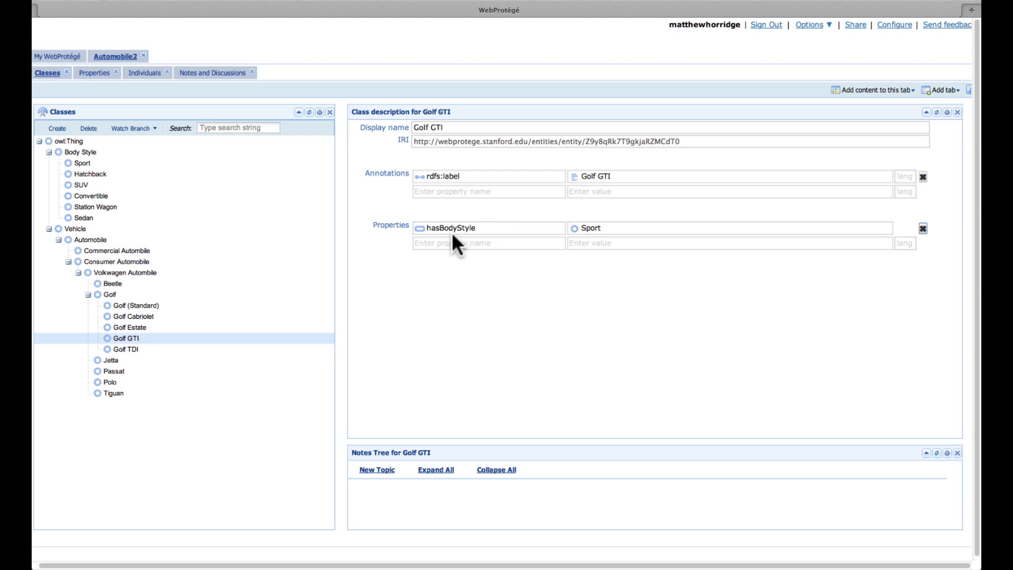
left_click(141, 350)
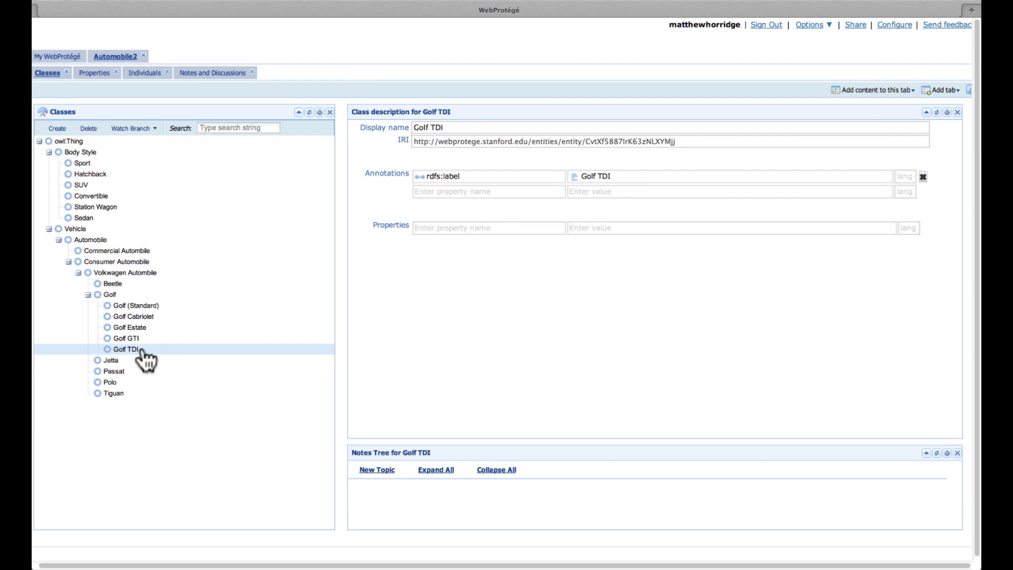
left_click(133, 329)
left_click(136, 340)
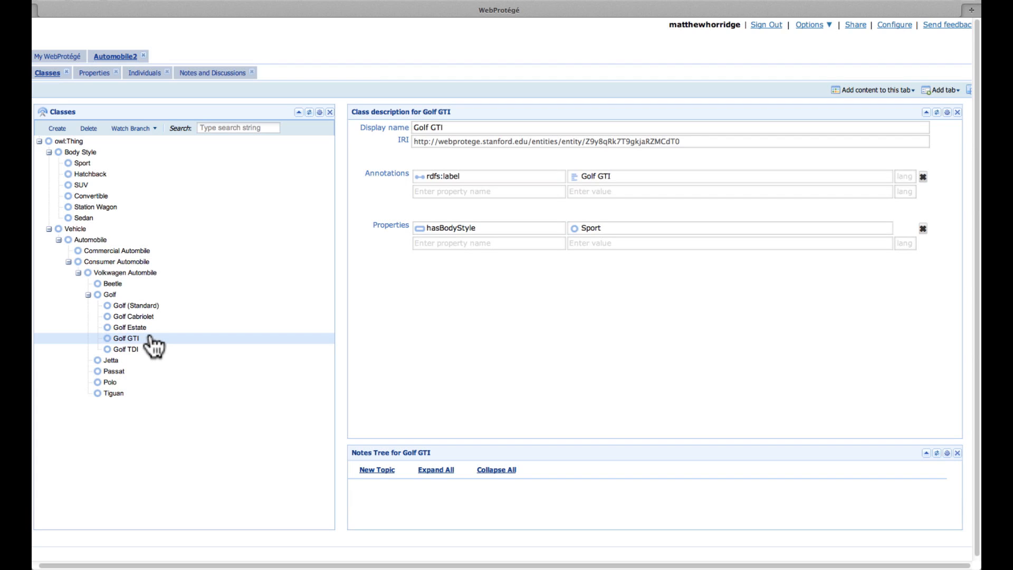
Add a new hasManufacturer property to the Volkwagen Autombile class, with a new named individual called Volkwagen as its value
left_click(136, 273)
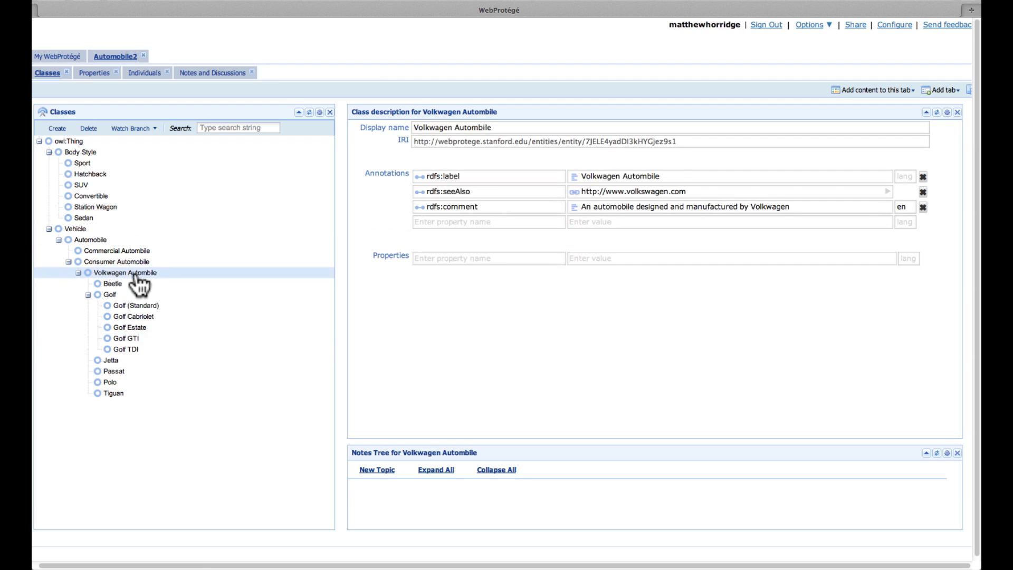
left_click(458, 260)
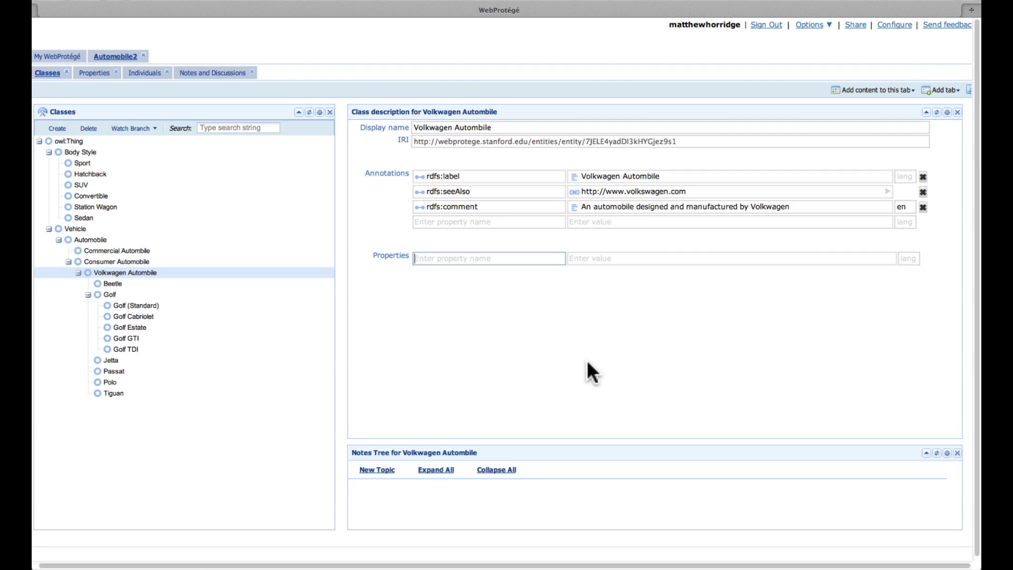
type("hasManufacturer")
key("Tab")
type("Vol")
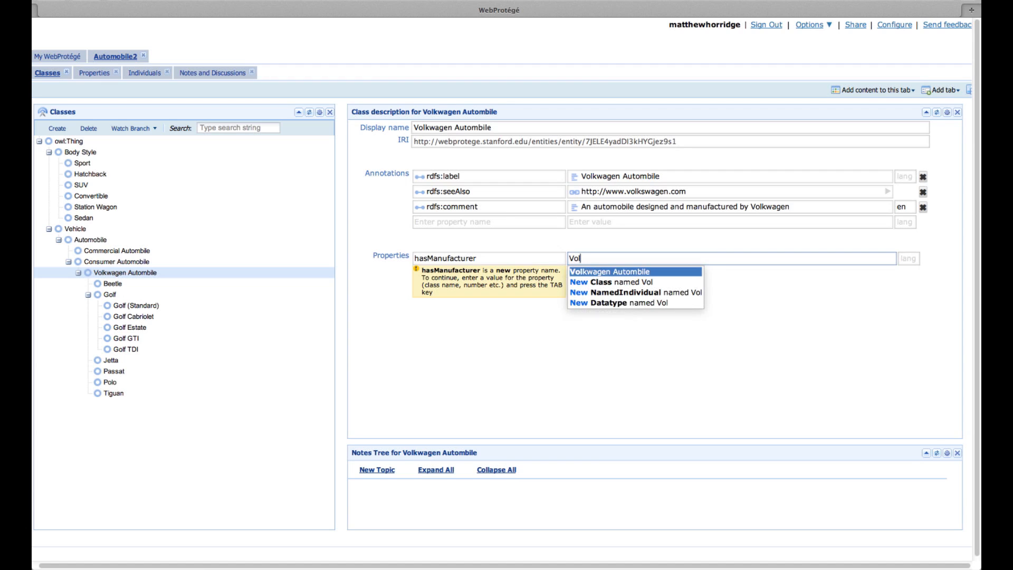
type("kwagen")
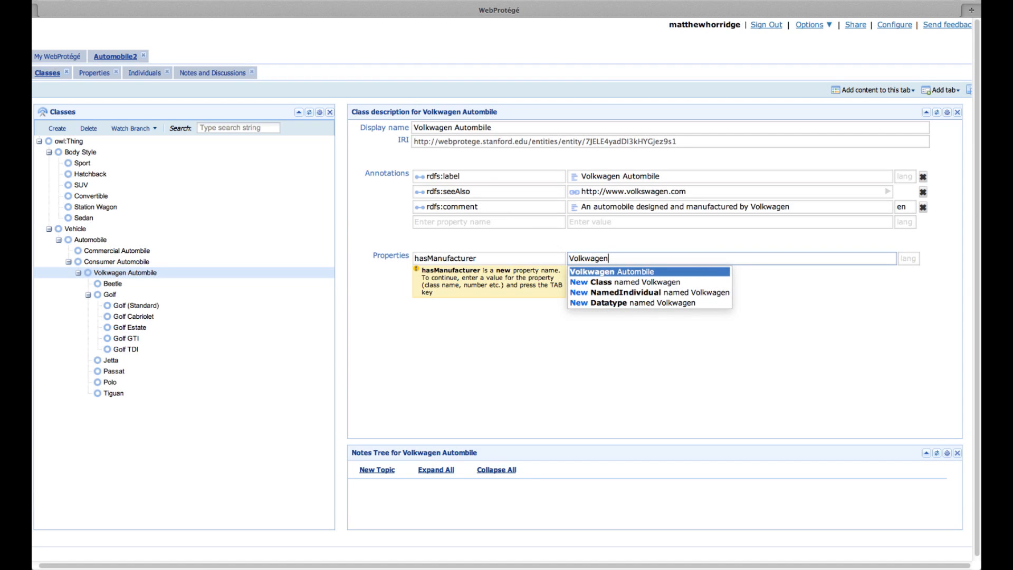
key("Down")
key("Down")
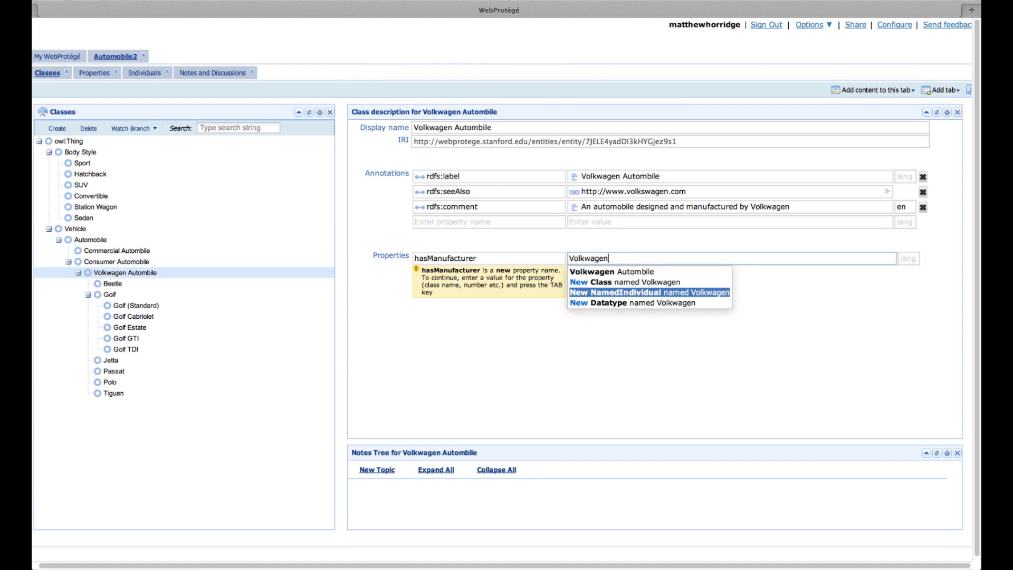
key("Return")
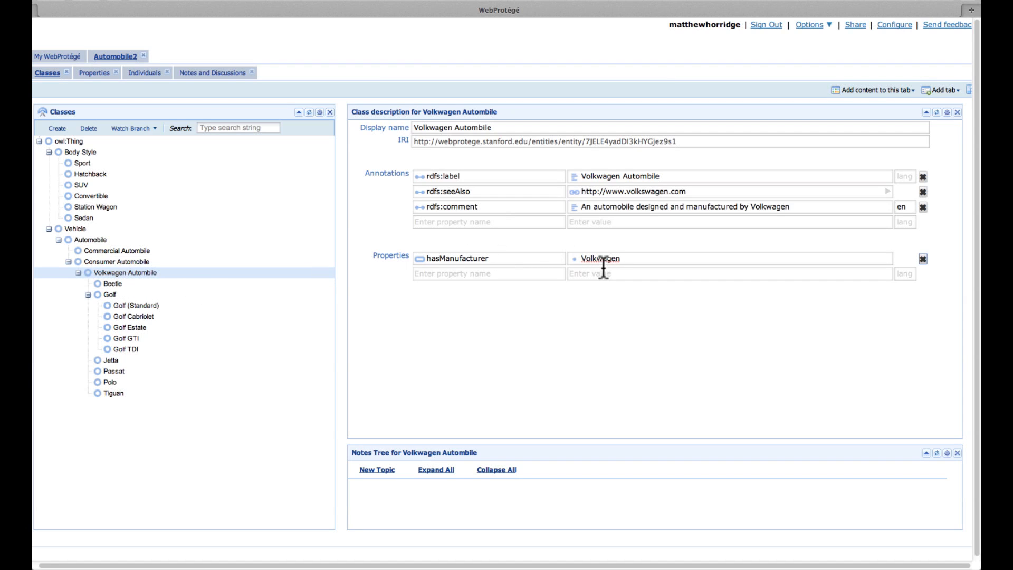
left_click(108, 284)
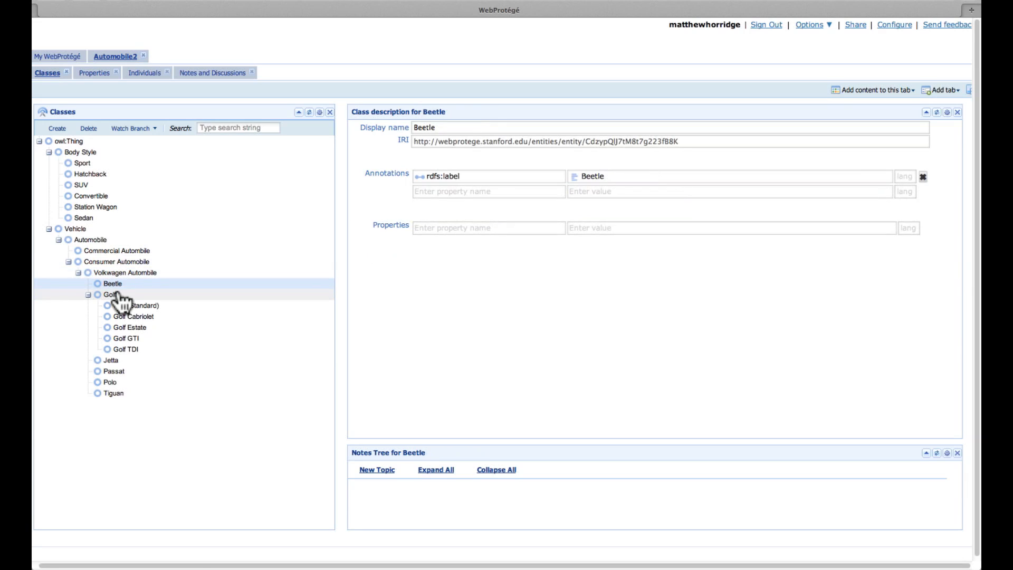
left_click(111, 295)
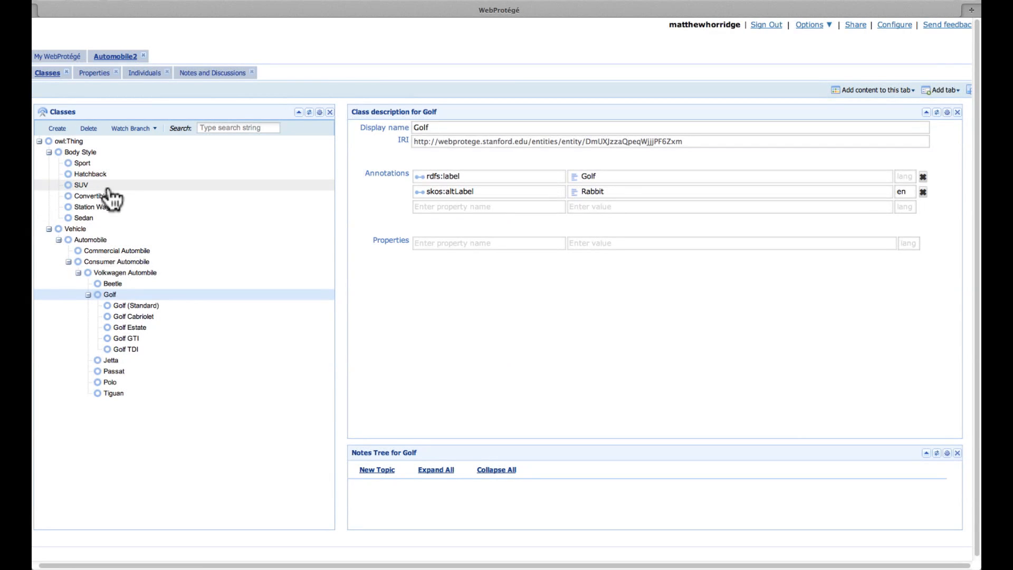
Start a new note topic on the Station Wagon class with the subject "Change name to Estate?"
left_click(101, 206)
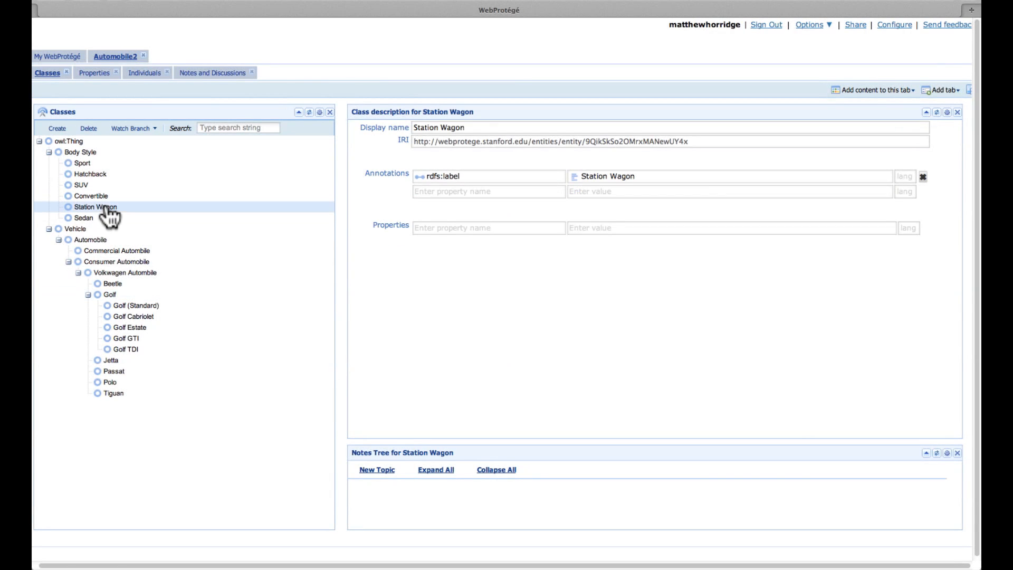
left_click(376, 470)
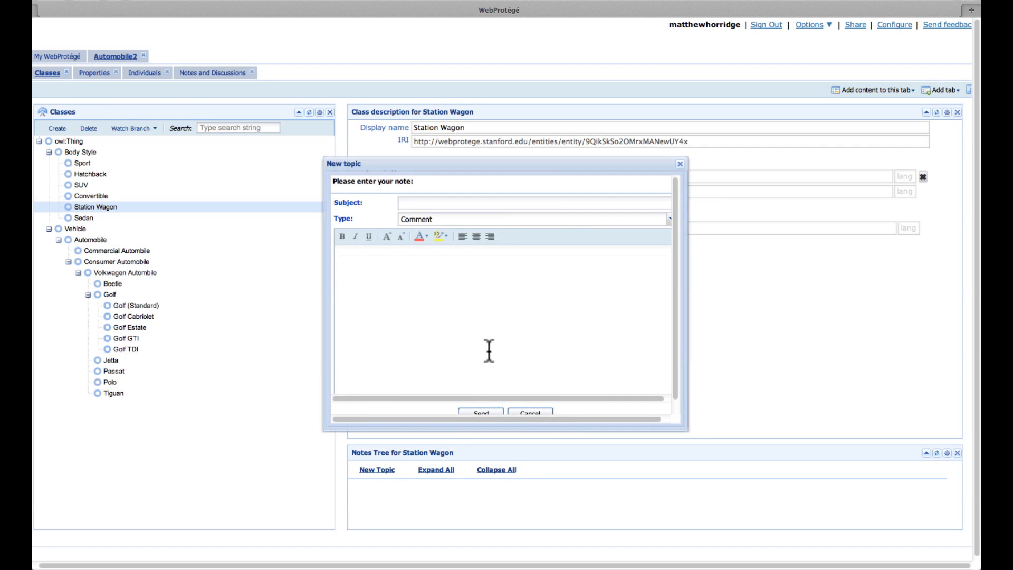
left_click(464, 202)
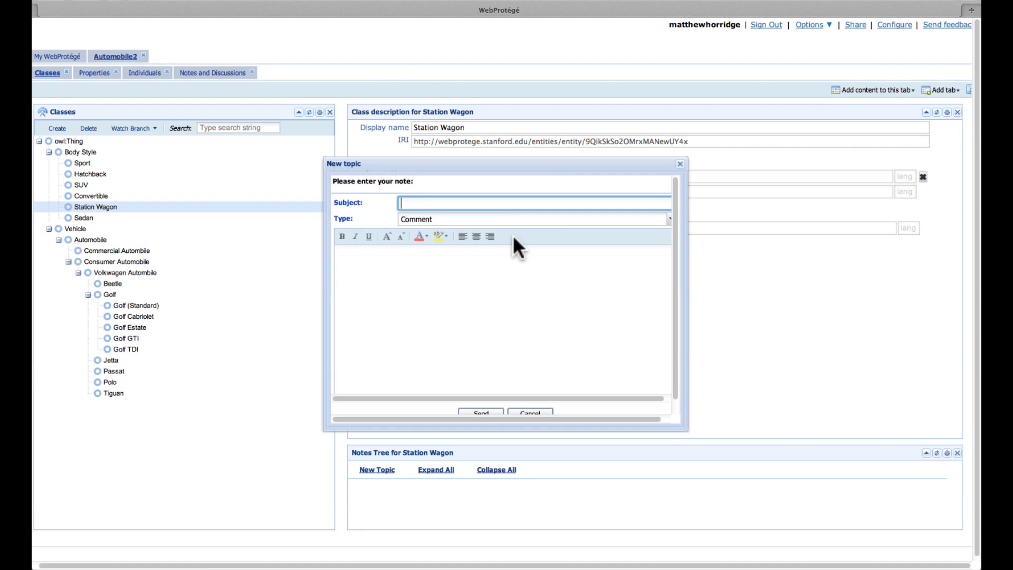
type("Change")
type(" to")
key("BackSpace")
key("BackSpace")
key("BackSpace")
type("name to Estate?")
key("Tab")
key("Tab")
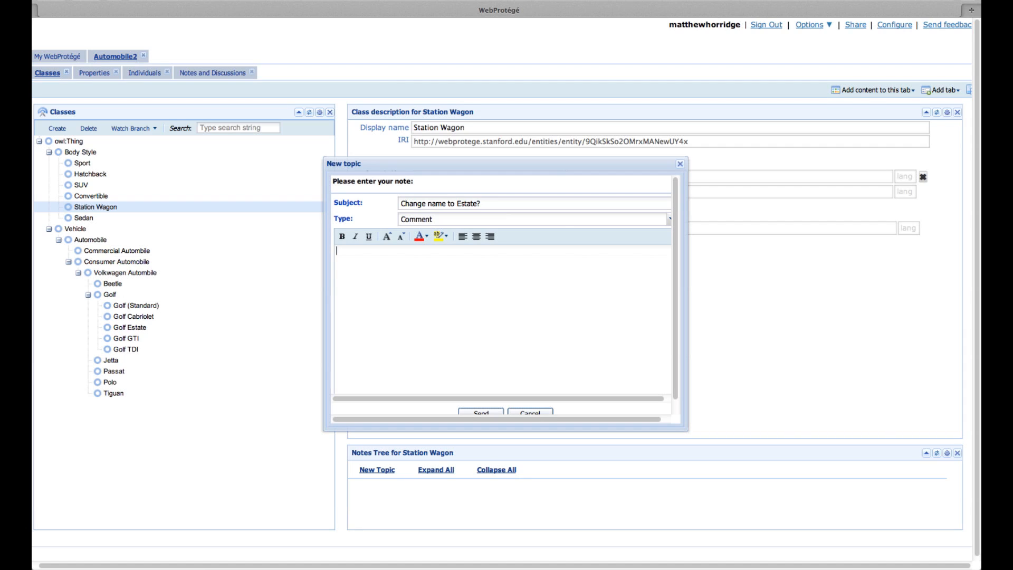
Enter the note body "I think that Station Wagons are more commonly known as Estate Cars. Should we change the name of this class to reflect this?"
type("I think that Station Wagons")
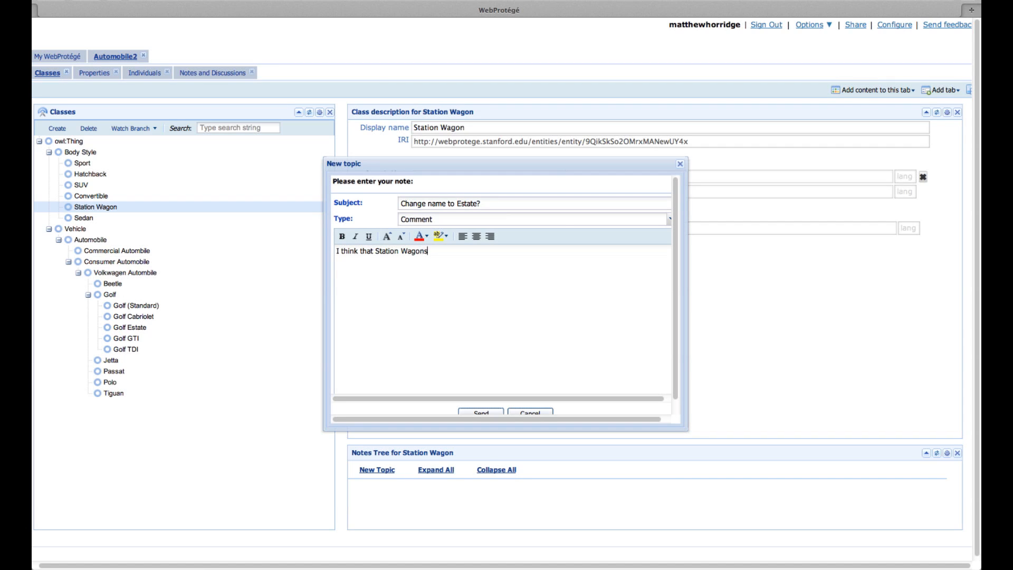
type(" are more commonly known")
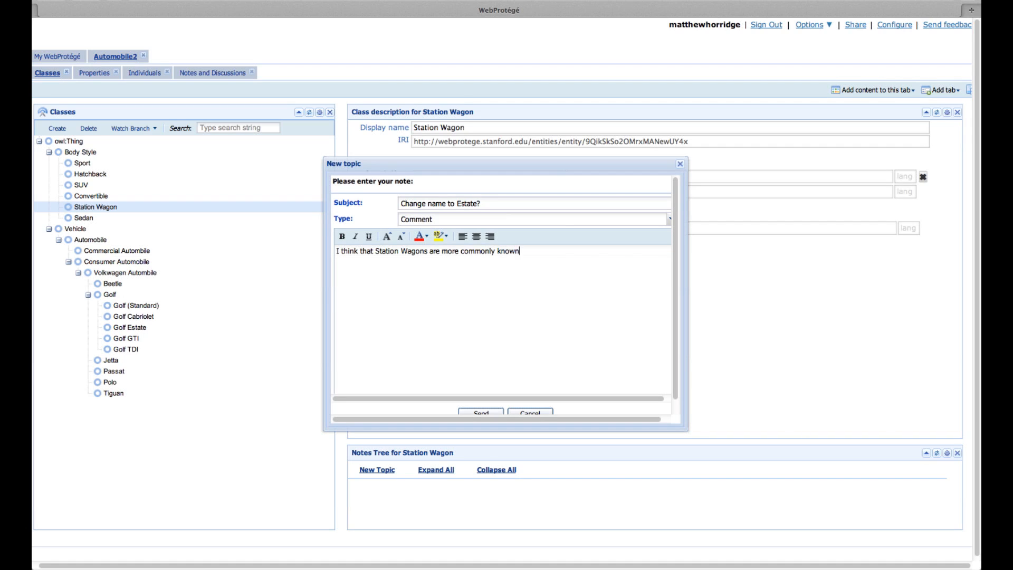
type(" as Estate Cars.  Should we change gh")
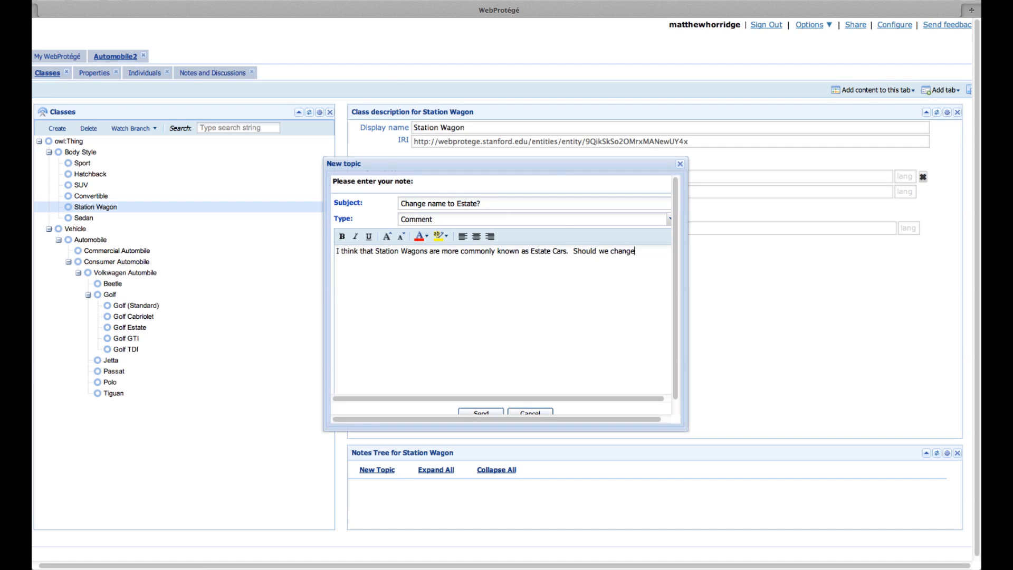
key("BackSpace")
key("BackSpace")
type("the name of this cl")
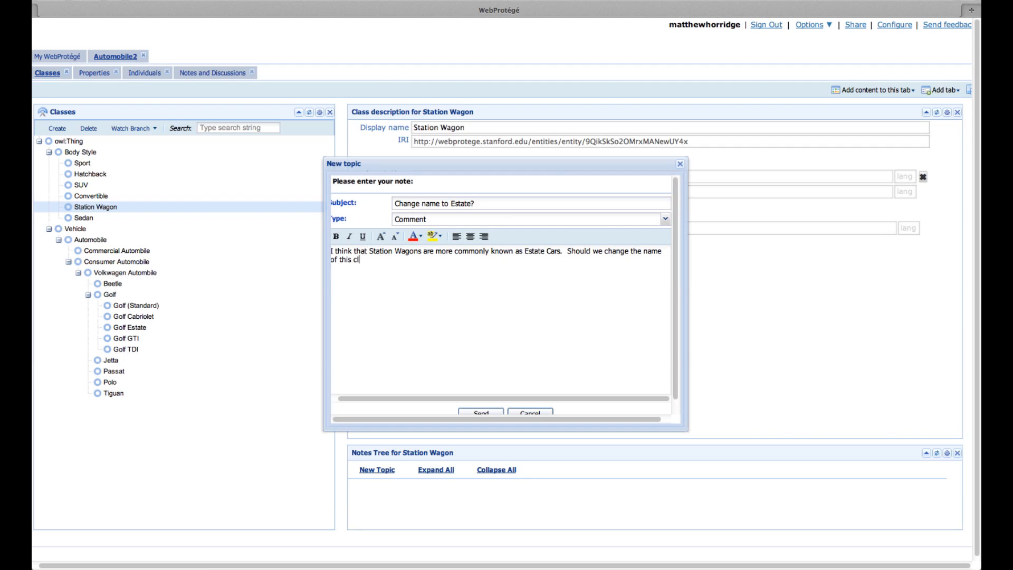
type("ass to reflect this?")
Set the note's type to Proposal and send it
left_click(665, 219)
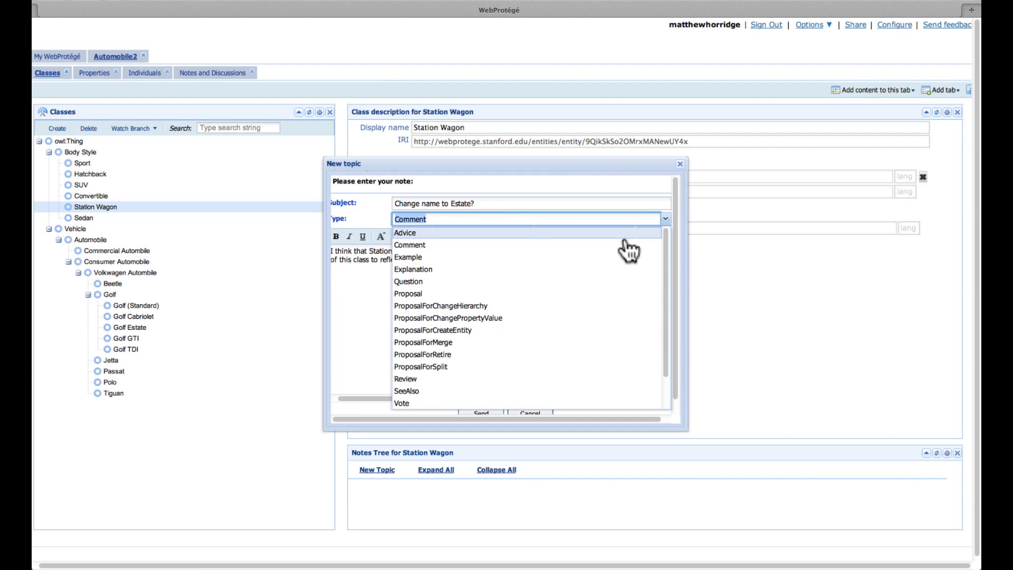
left_click(571, 299)
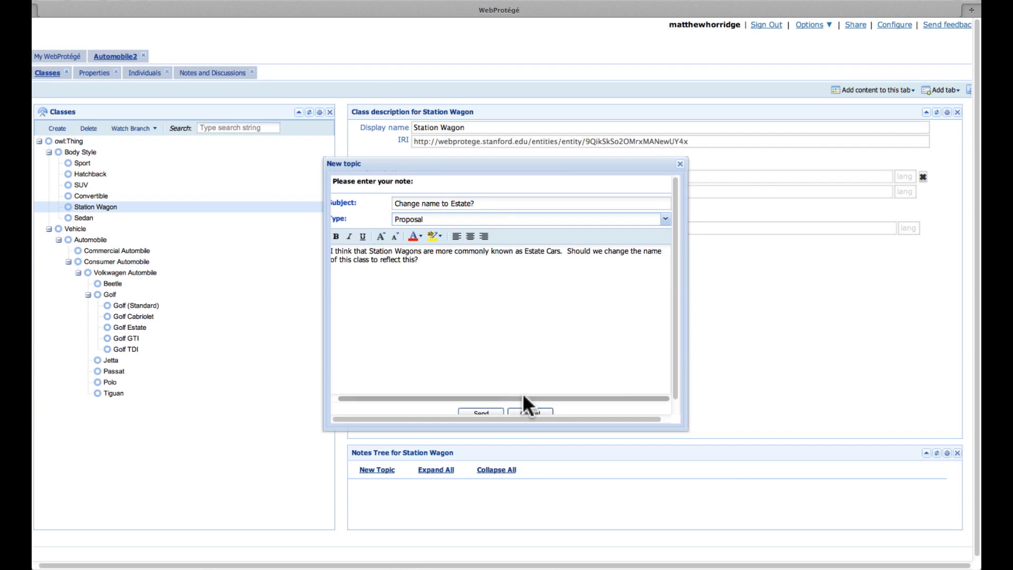
left_click(488, 417)
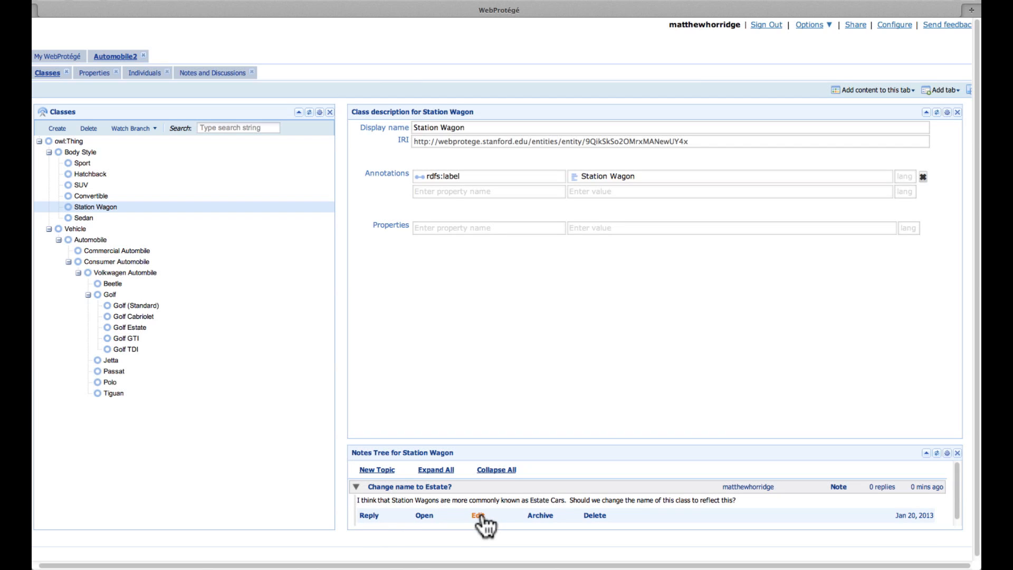
Reply to the "Change name to Estate?" note, replacing the quoted text with "o.k. let's think a bit more about this. Will get back to you tomorrow!"
left_click(369, 517)
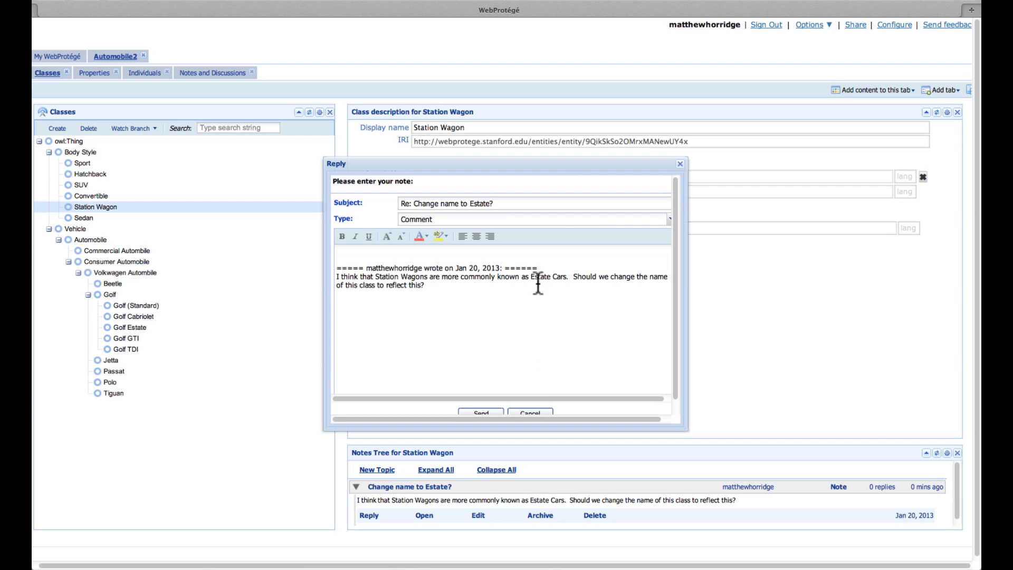
key("super+a")
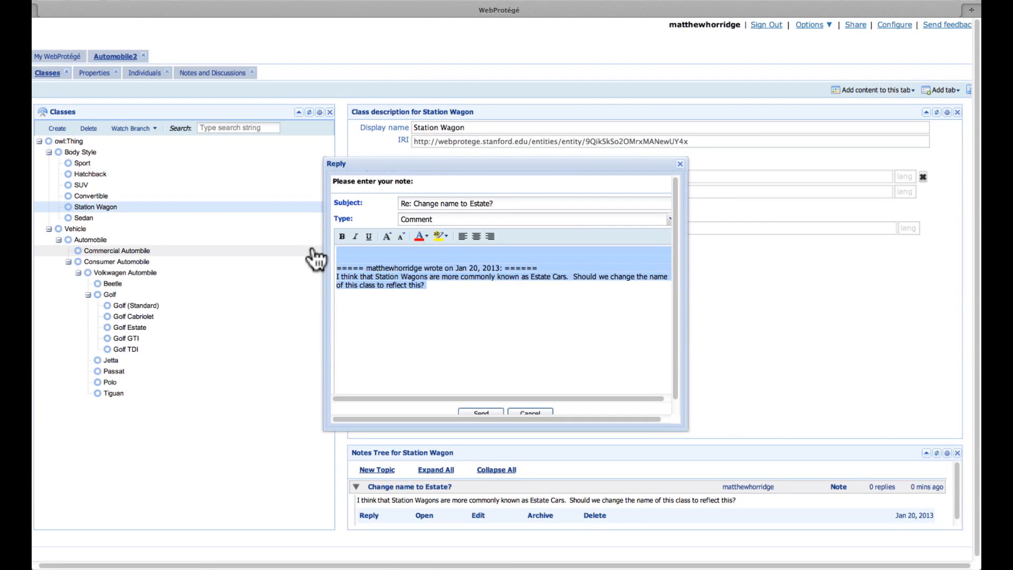
key("BackSpace")
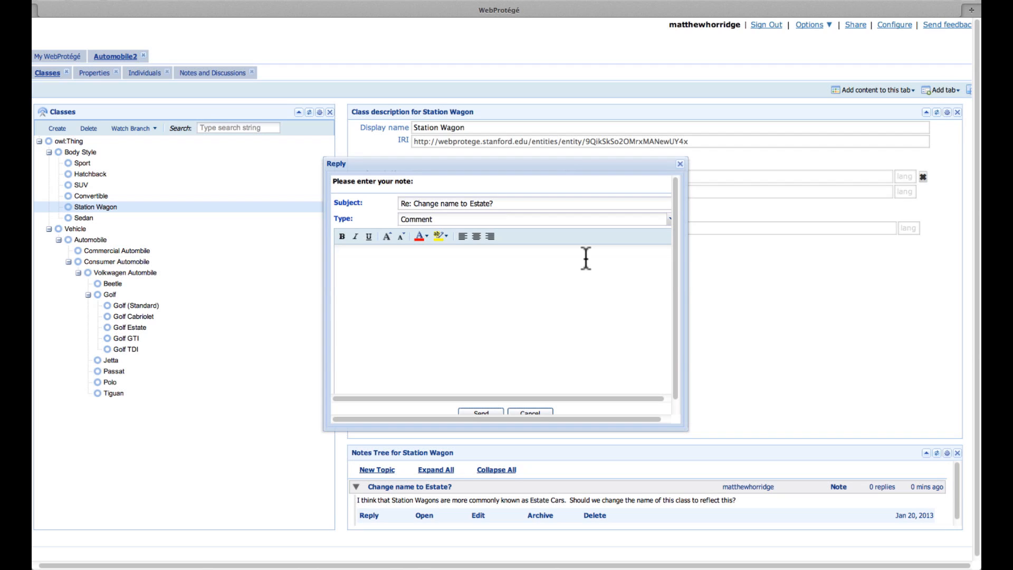
type("o.k. let's think a bit more about th")
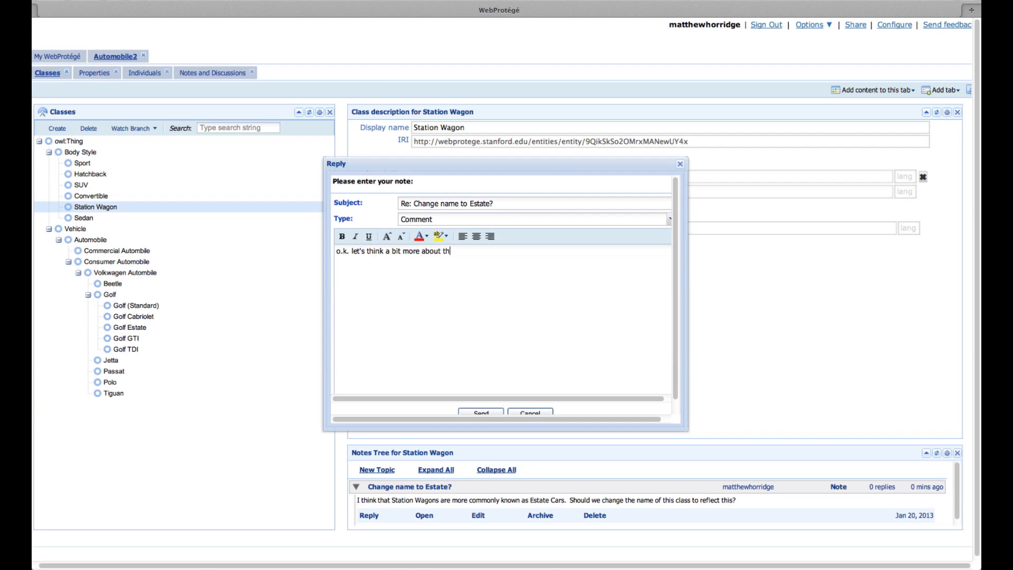
type("is.  Will get back to you tomorr")
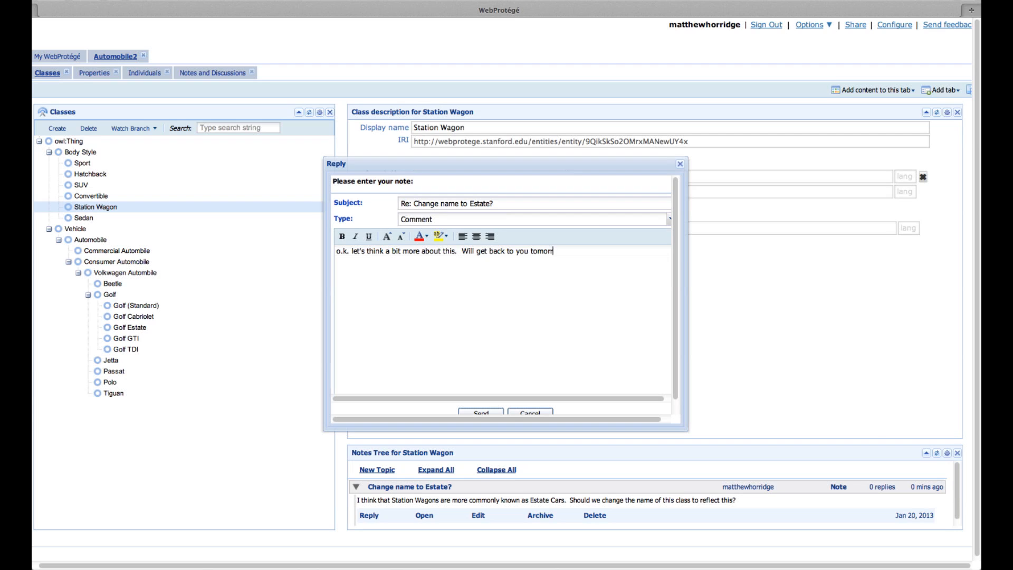
type("ow!")
left_click(495, 414)
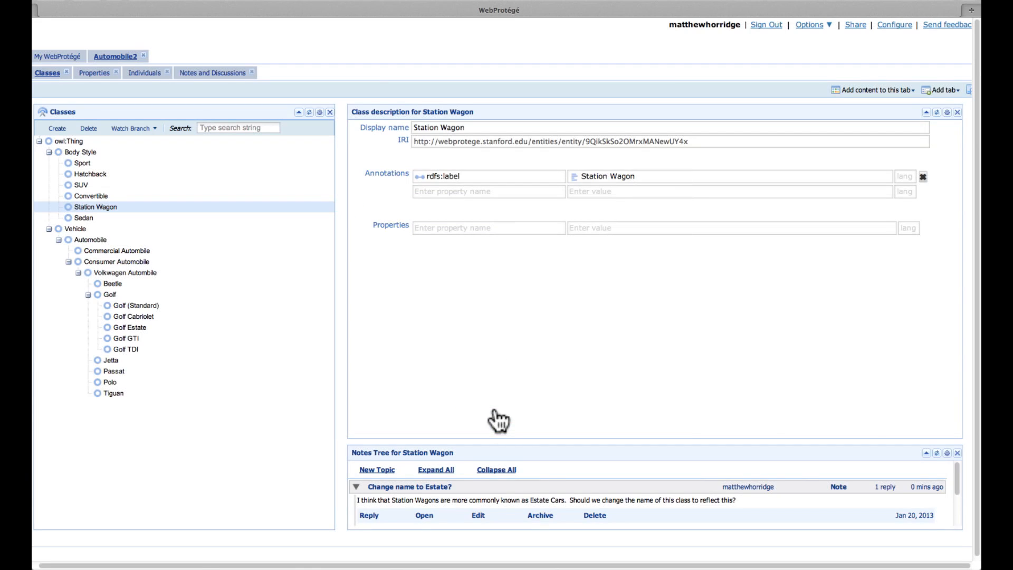
Review the "Change name to Estate?" note and its reply on the Station Wagon class, and collapse the thread
scroll(567, 490, "down", 1)
scroll(567, 489, "down", 3)
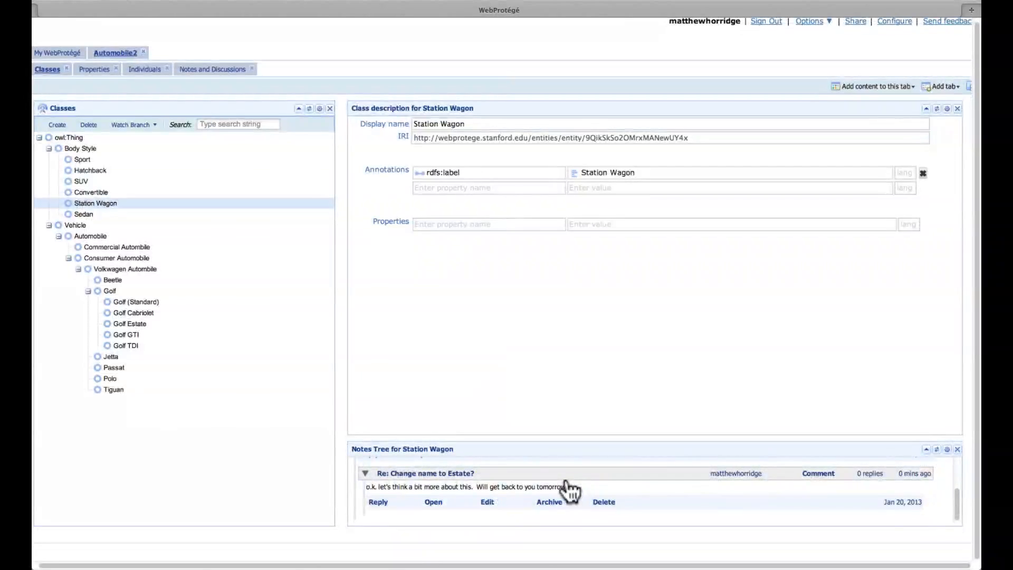
scroll(567, 489, "up", 3)
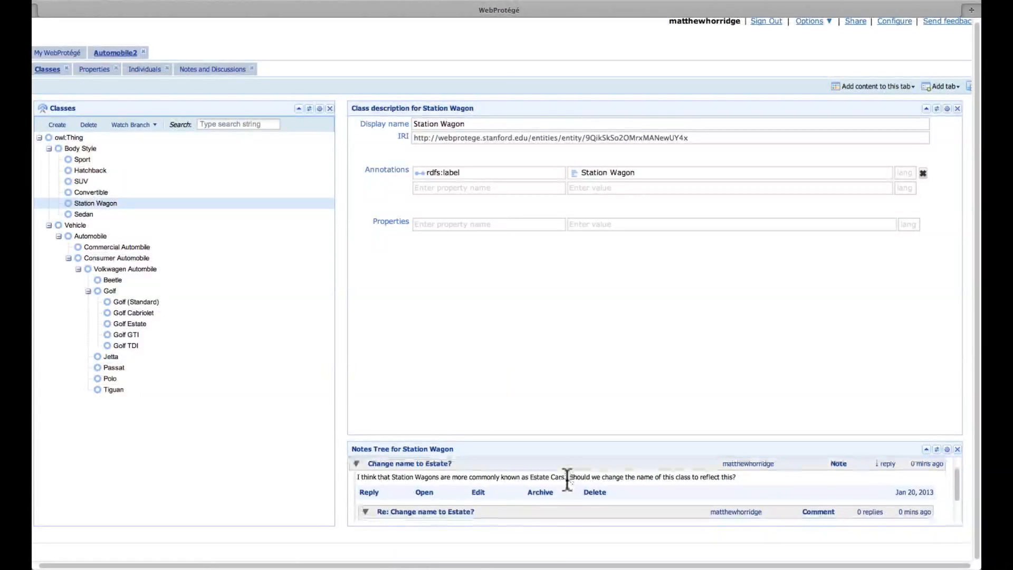
scroll(569, 489, "down", 1)
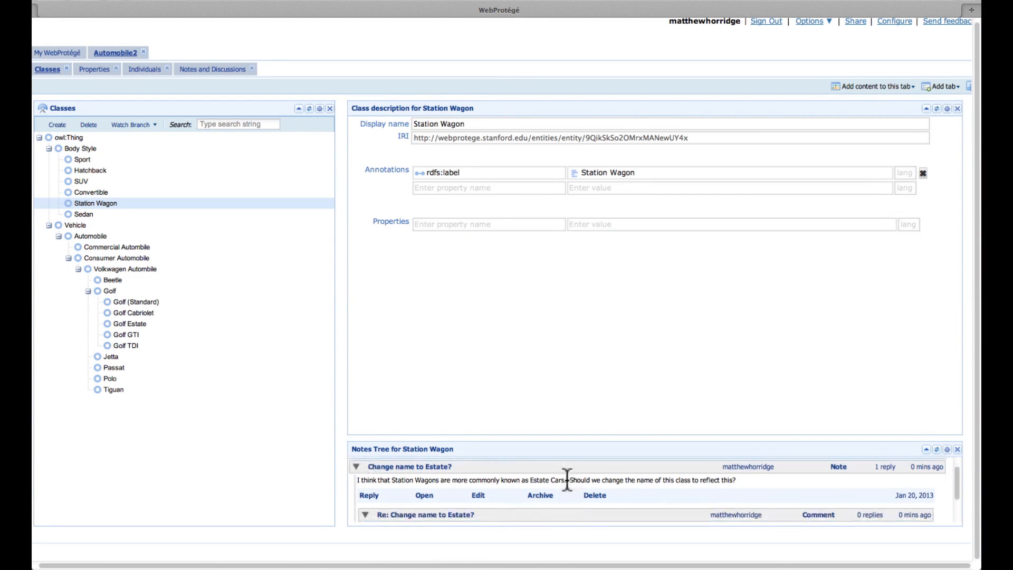
left_click(356, 467)
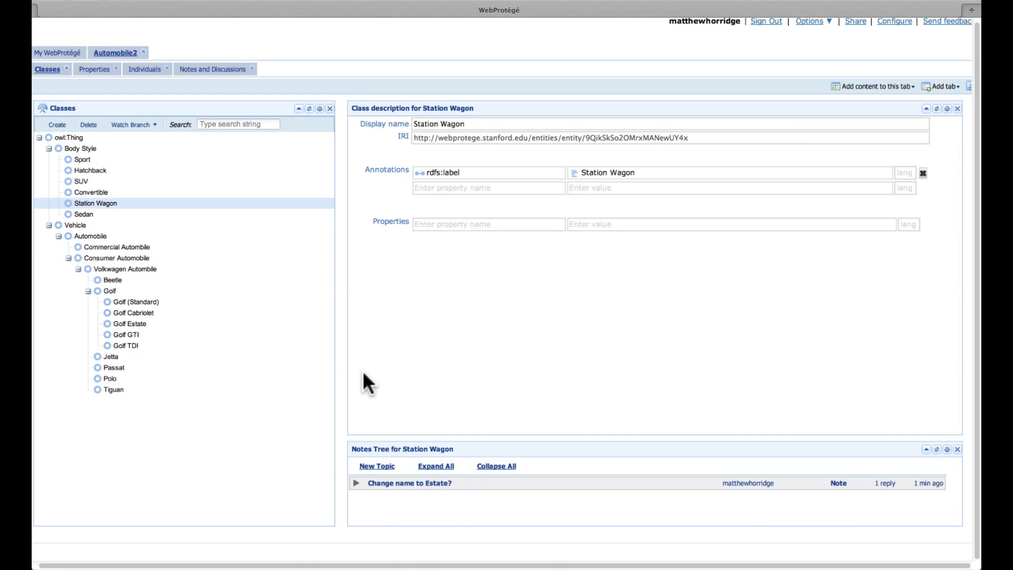
View the descriptions and notes of the Beetle, SUV, Body Style and owl:Thing classes
left_click(153, 278)
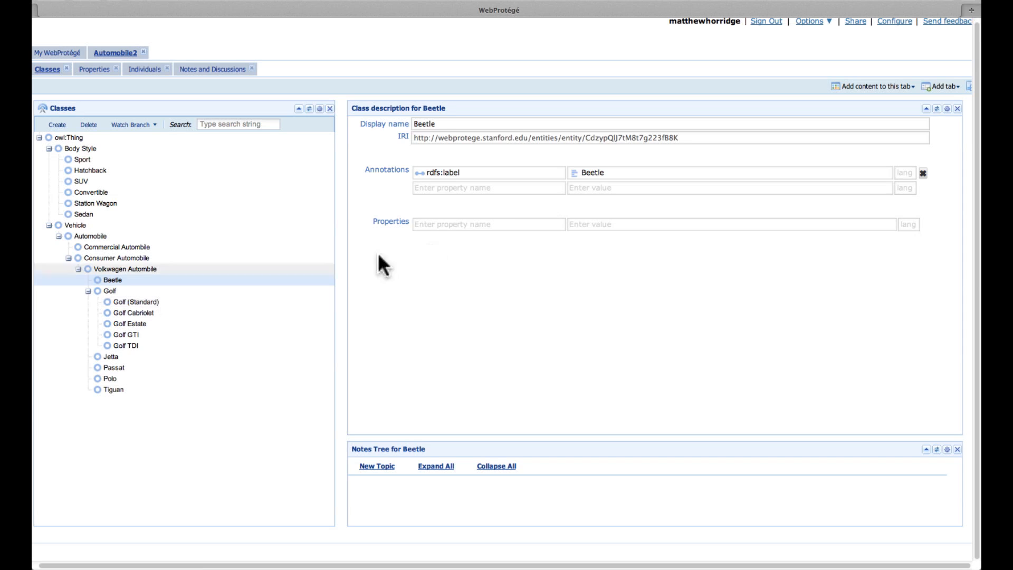
left_click(81, 181)
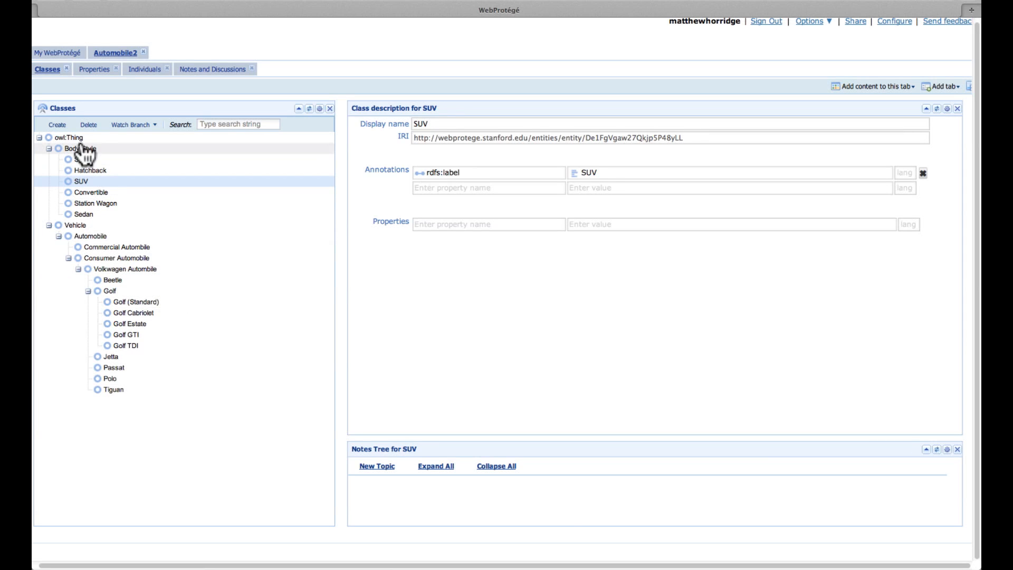
left_click(80, 149)
left_click(68, 137)
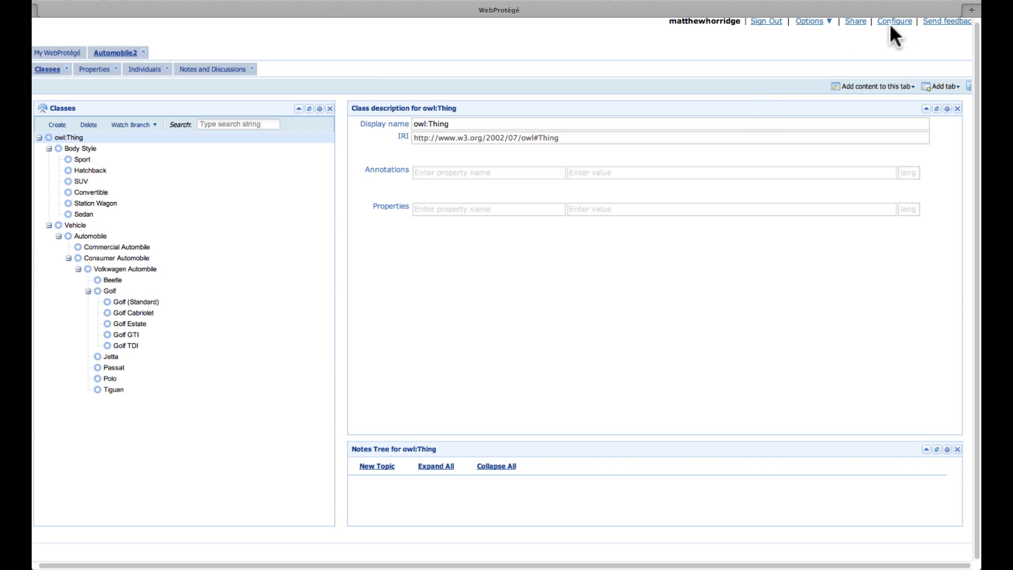
left_click(859, 22)
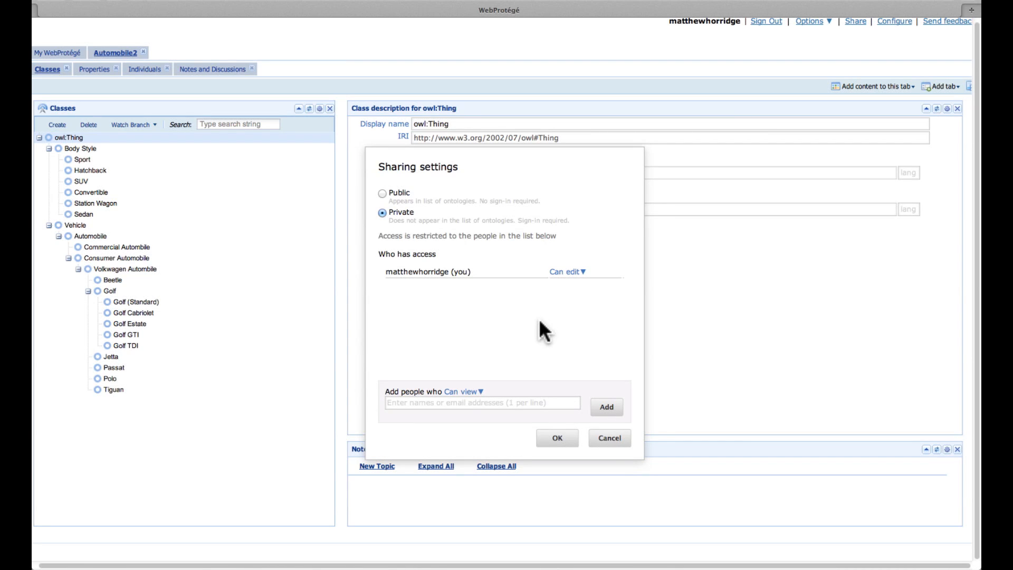
left_click(382, 193)
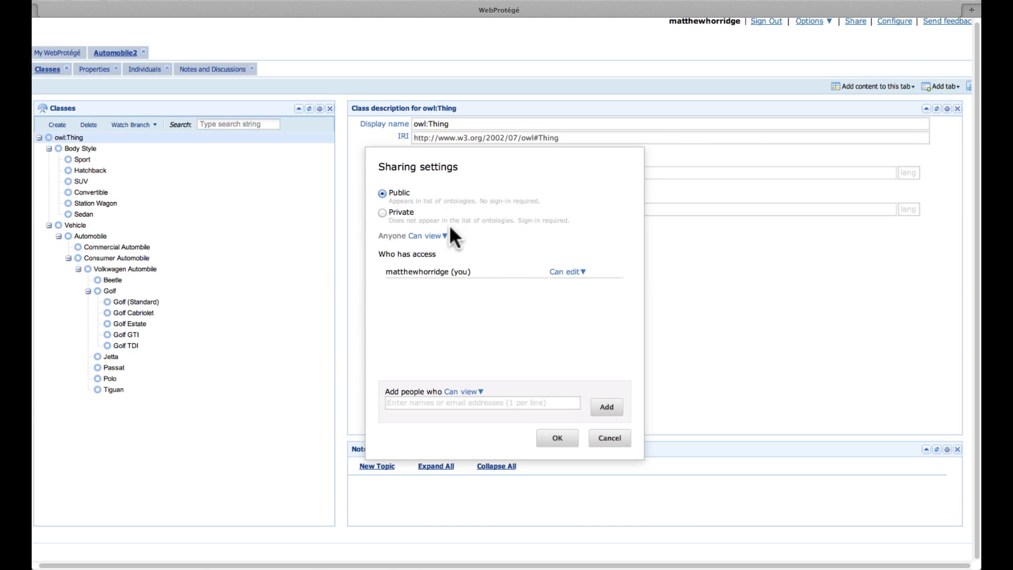
left_click(438, 235)
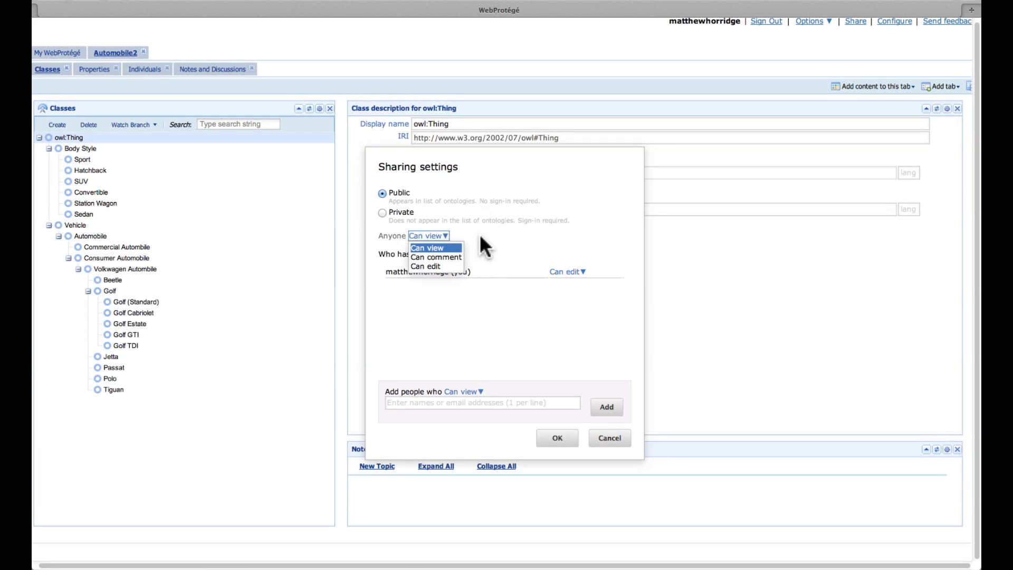
left_click(442, 235)
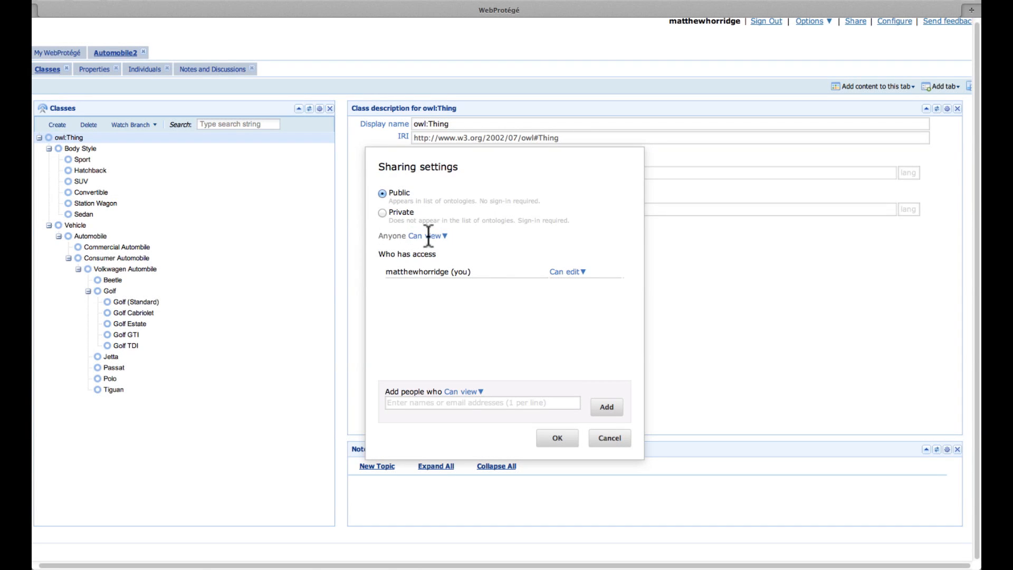
left_click(481, 390)
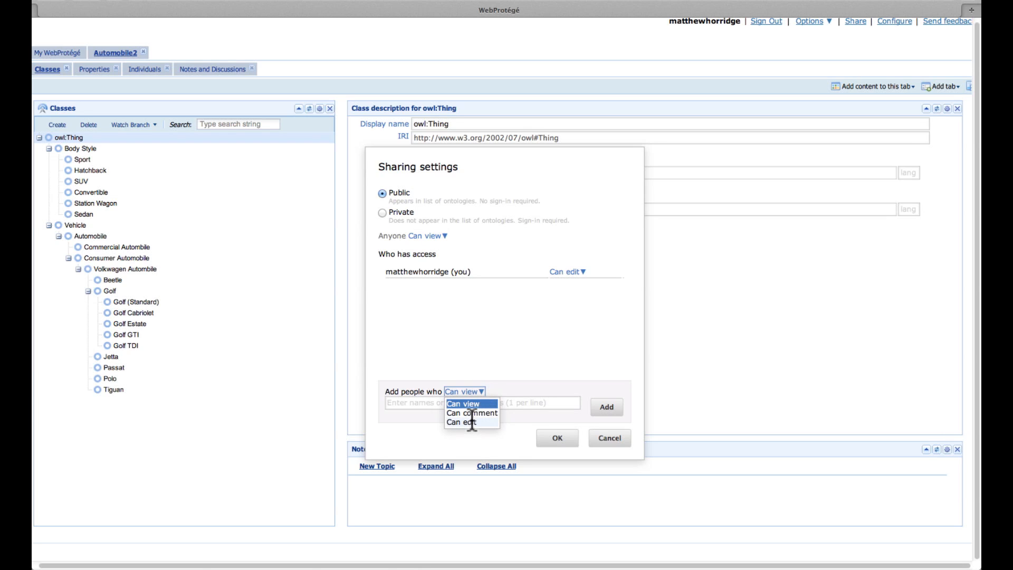
left_click(469, 422)
left_click(472, 404)
type("Nat")
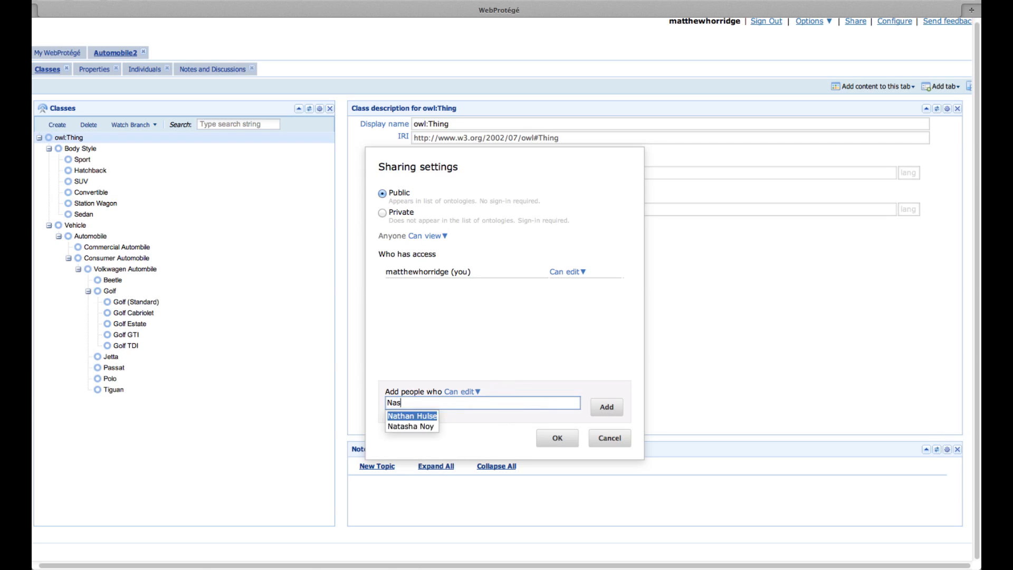
key("Down")
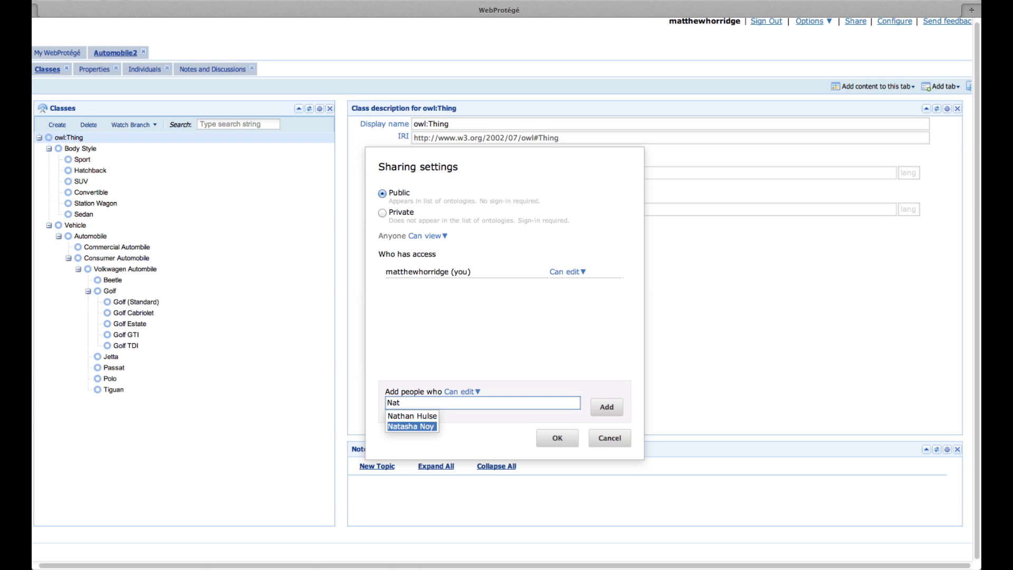
key("Return")
key("Return")
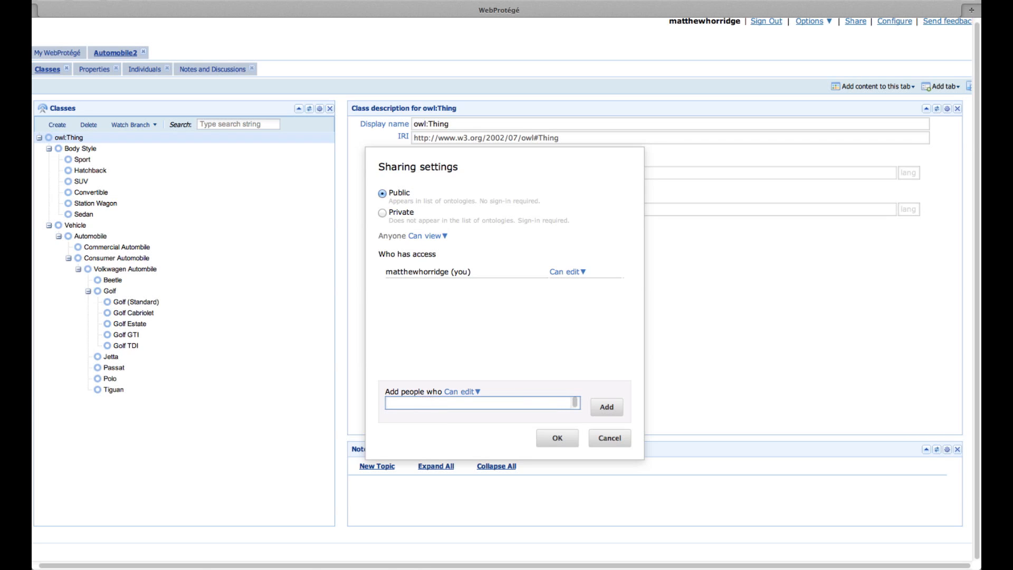
key("Down")
key("Escape")
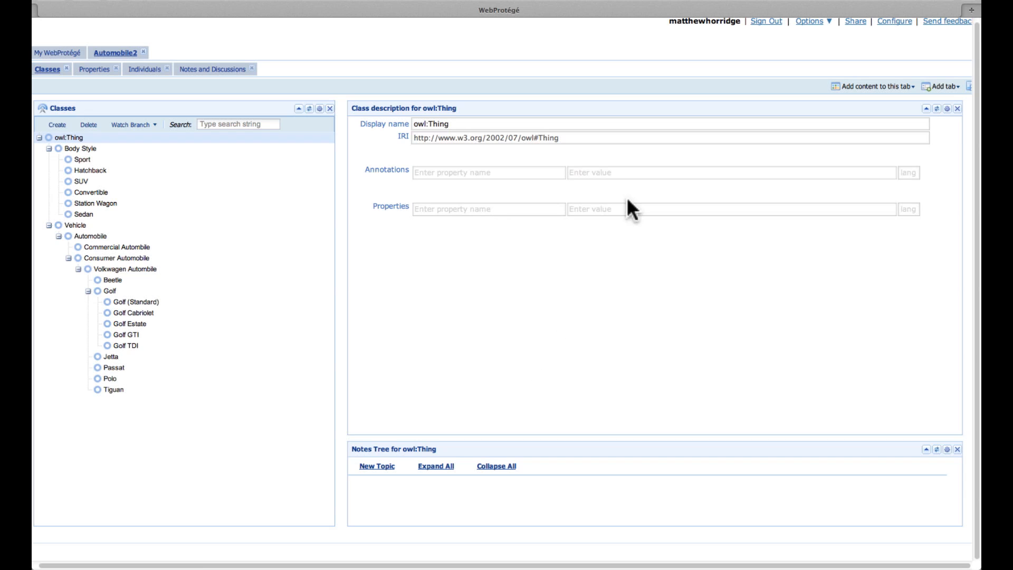
In the project's sharing settings, add the first collaborator by full name with Can edit permission
left_click(855, 22)
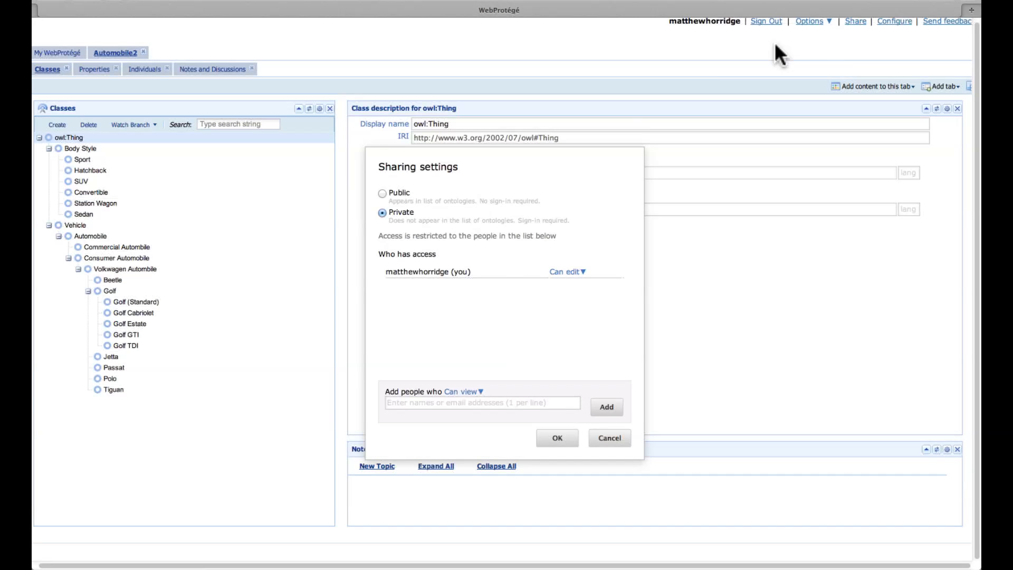
left_click(468, 404)
type("Nat")
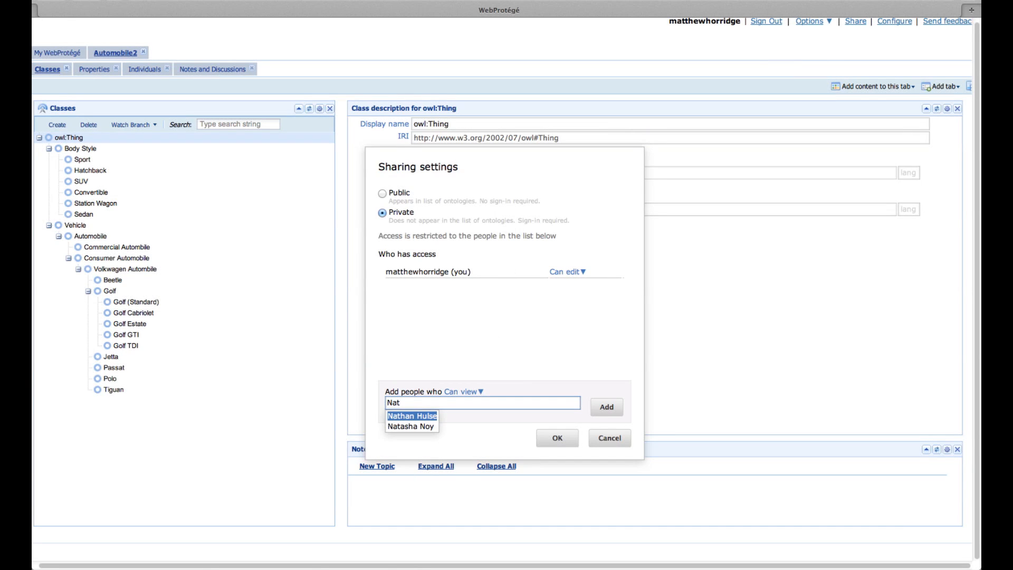
key("Down")
key("Return")
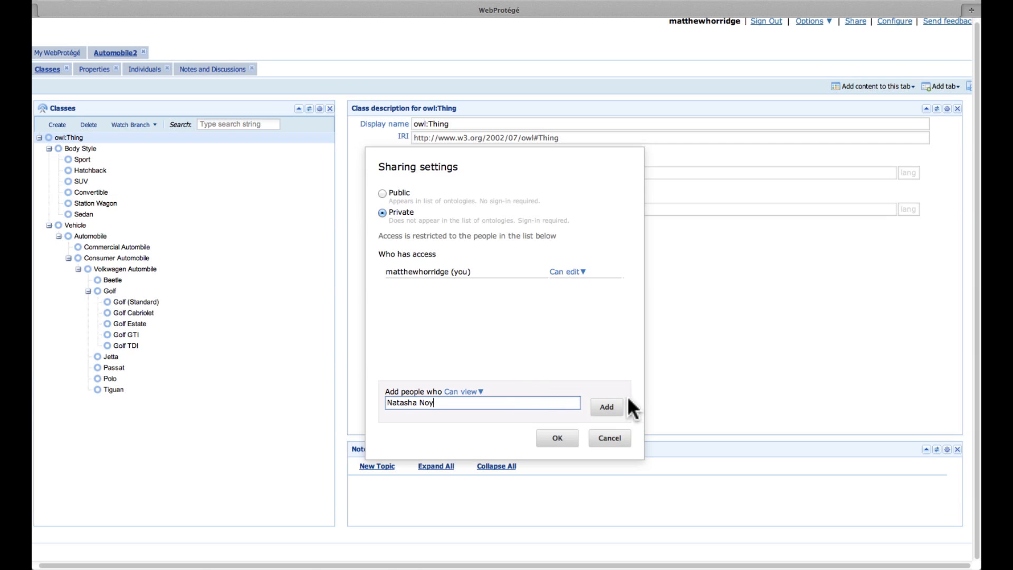
left_click(481, 391)
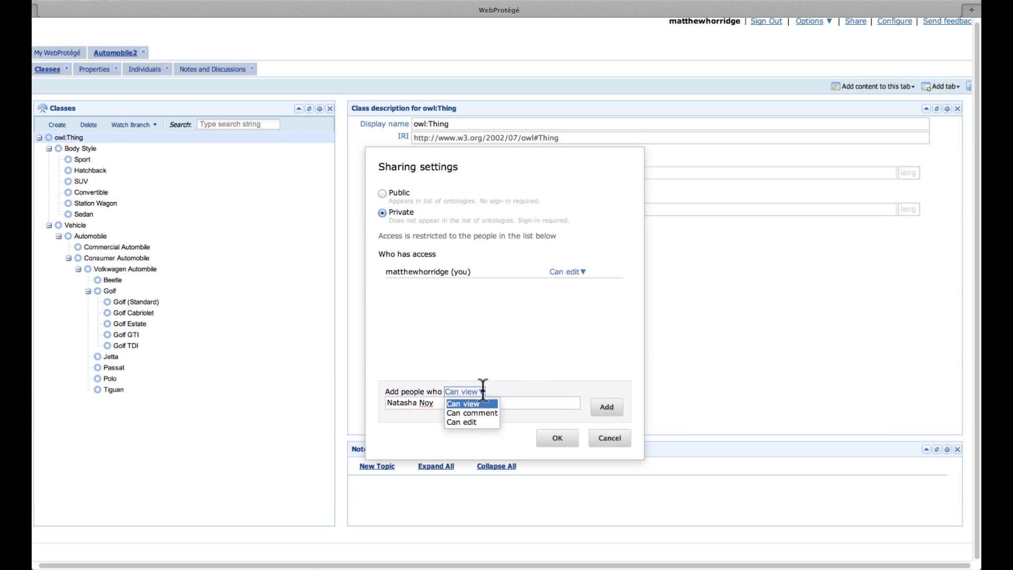
left_click(470, 422)
left_click(606, 406)
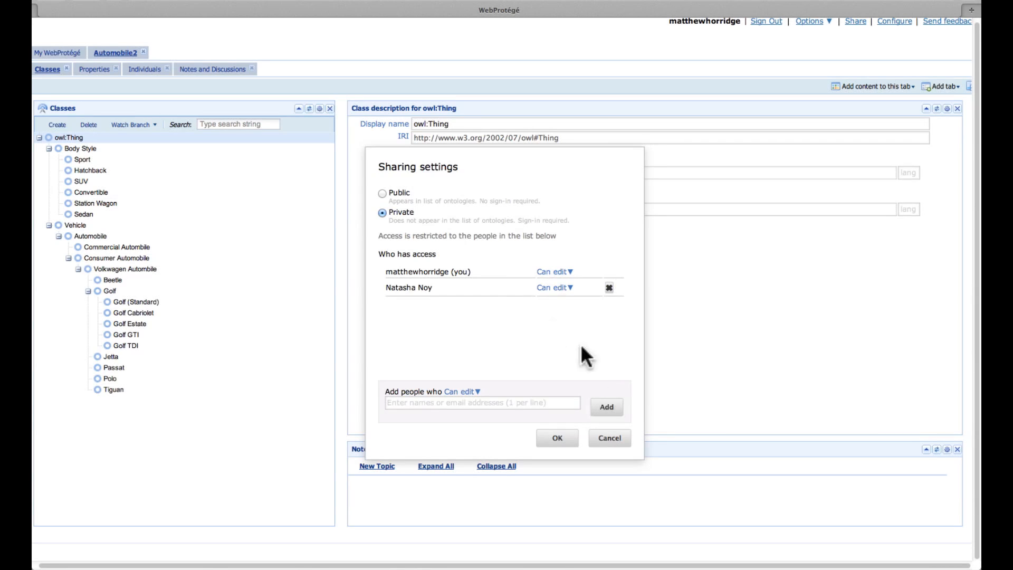
Add the second collaborator by full name with Can edit permission, and save the sharing settings with the project made Public
left_click(464, 403)
type("Tim")
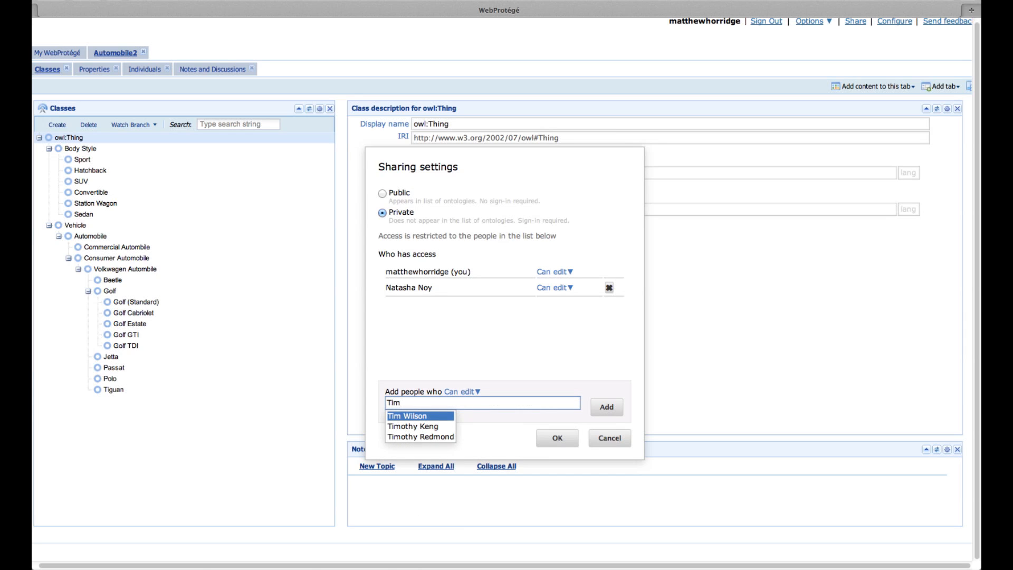
type("othy")
key("Down")
key("Return")
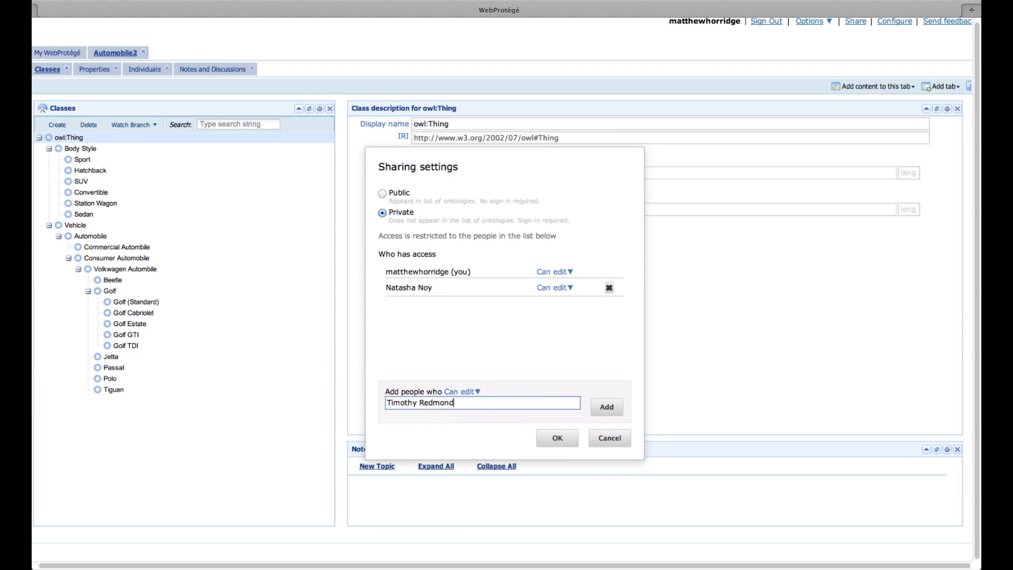
left_click(620, 404)
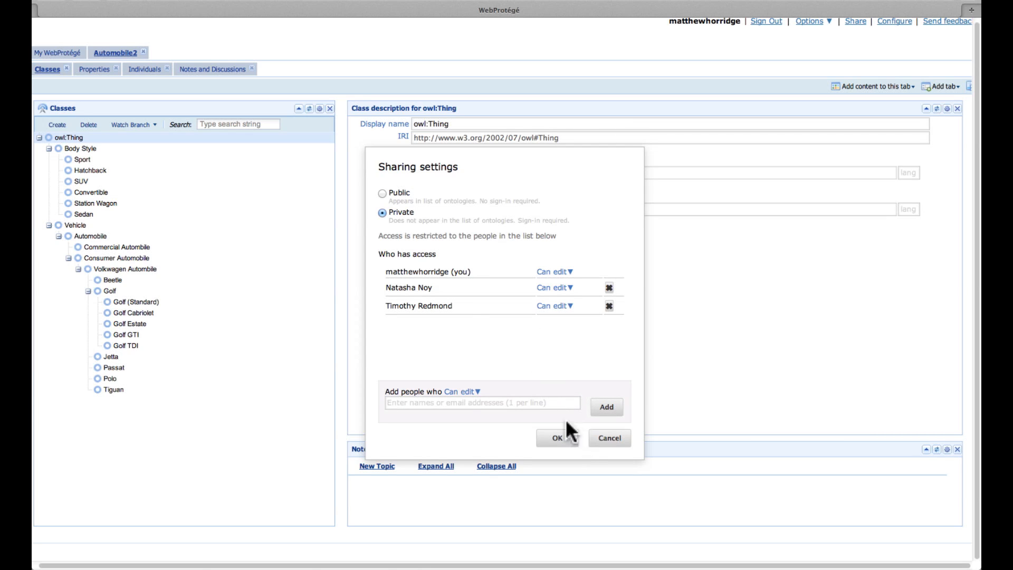
left_click(393, 191)
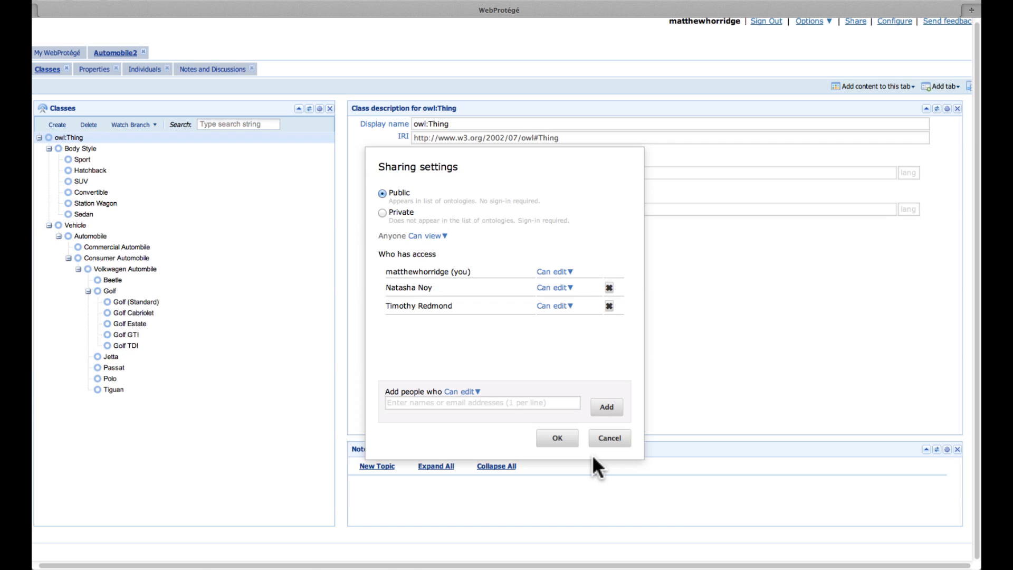
left_click(561, 433)
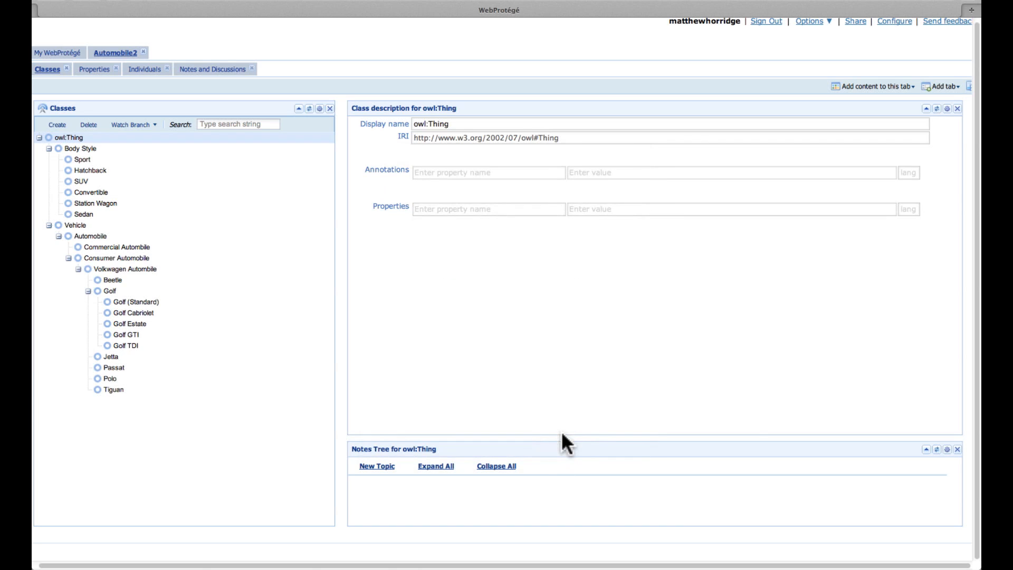